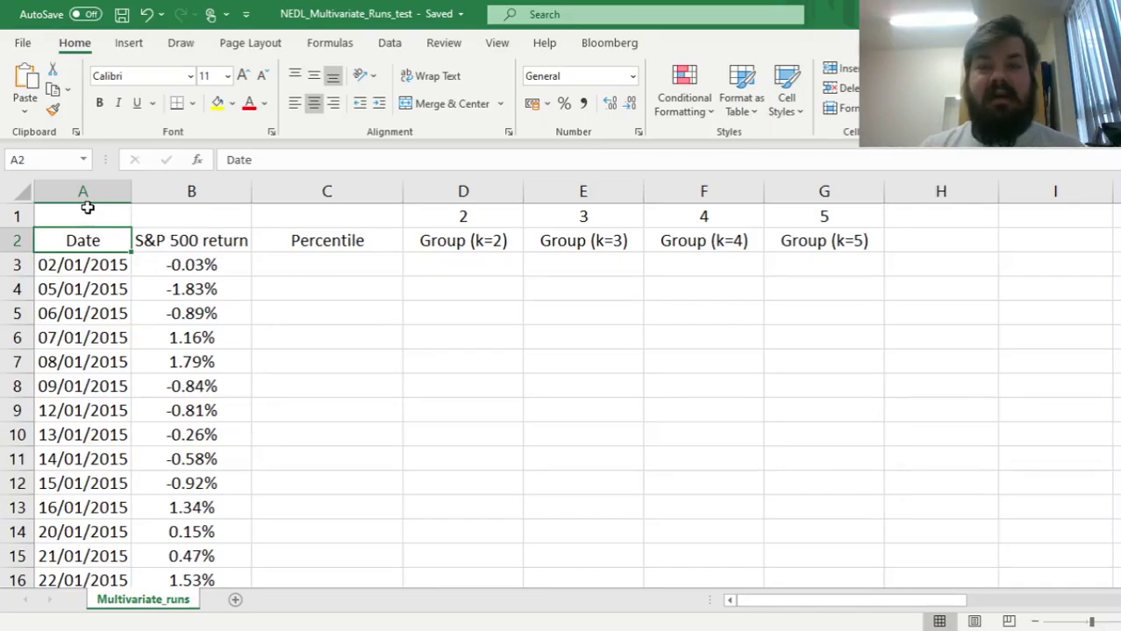
Step: Review the full extent of the Date column down to its last row
key("Down")
key("ctrl+shift+Down")
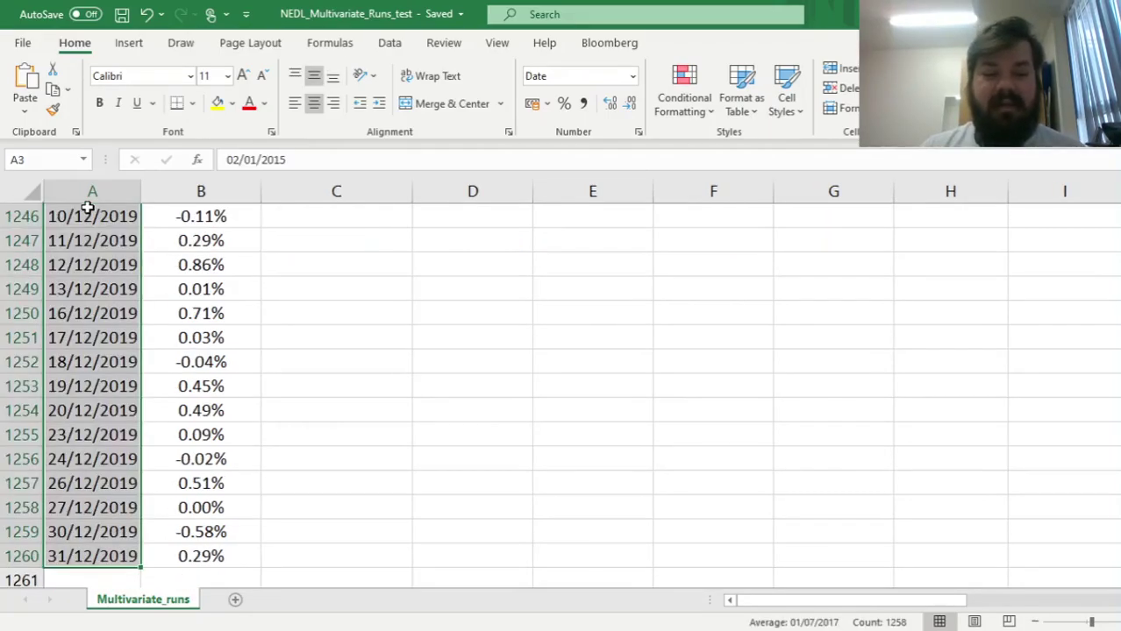
key("ctrl+Home")
Step: Start a RANK formula in C3 that ranks B3 against the S&P 500 returns in B3:B1260
key("Down")
key("Down")
key("Right")
key("Right")
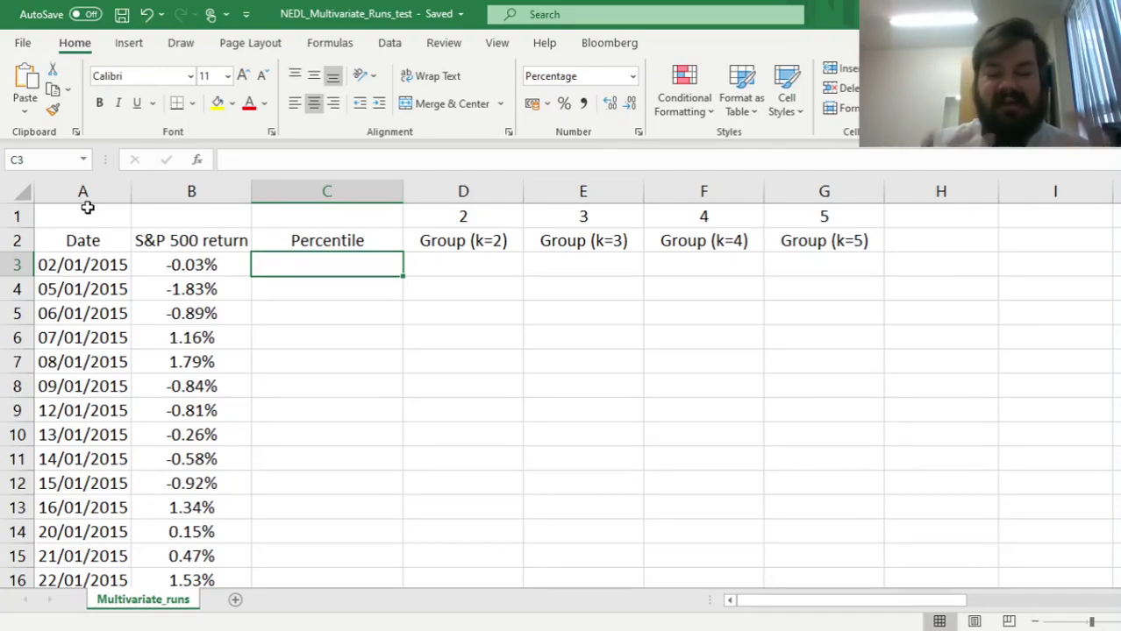
type("=RANK(")
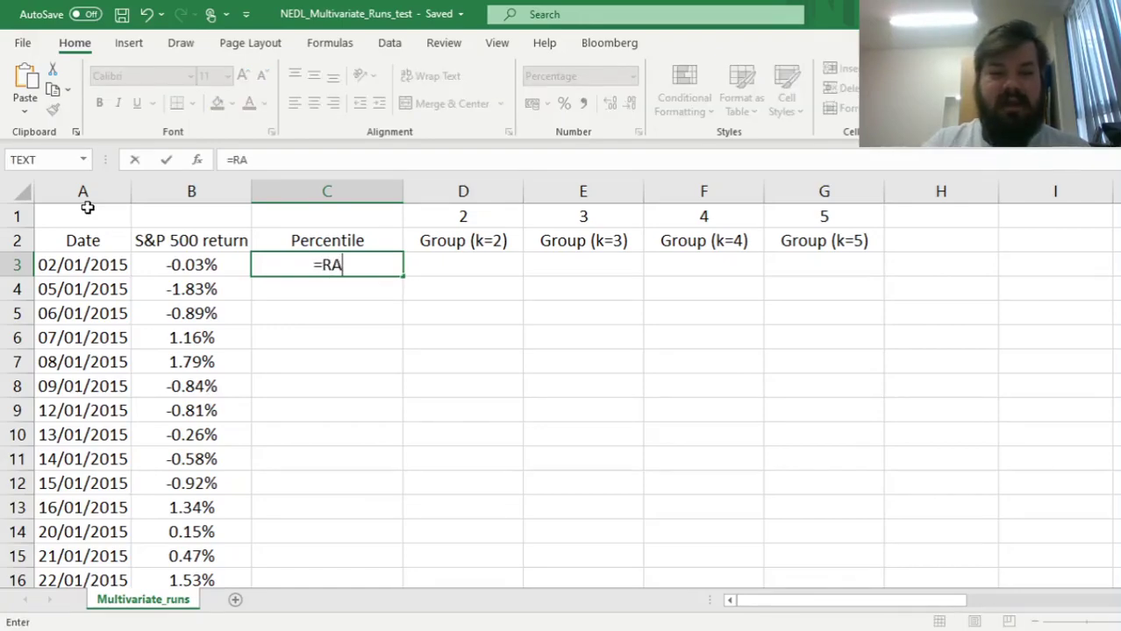
left_click(173, 265)
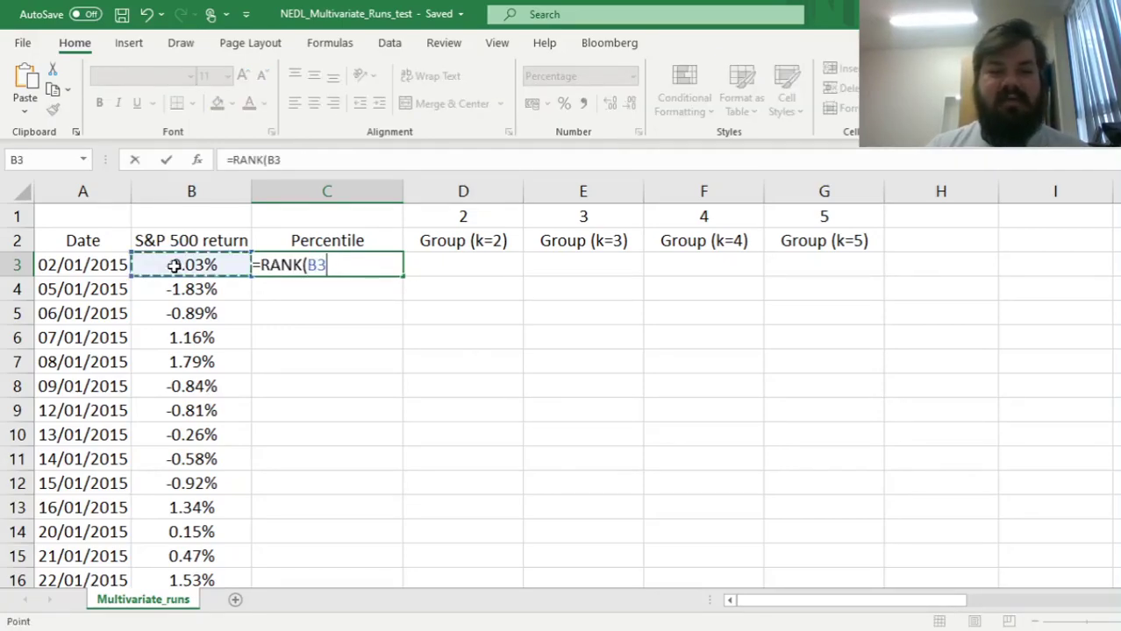
type(",")
left_click(210, 263)
key("ctrl+shift+Down")
Step: Fix the rows of the ranking range as B$3:B$1260 and set the rank order to ascending with 1
left_click(287, 160)
type("$")
key("Right")
type("$")
key("Right")
key("Right")
key("Right")
type("$")
key("End")
type(",")
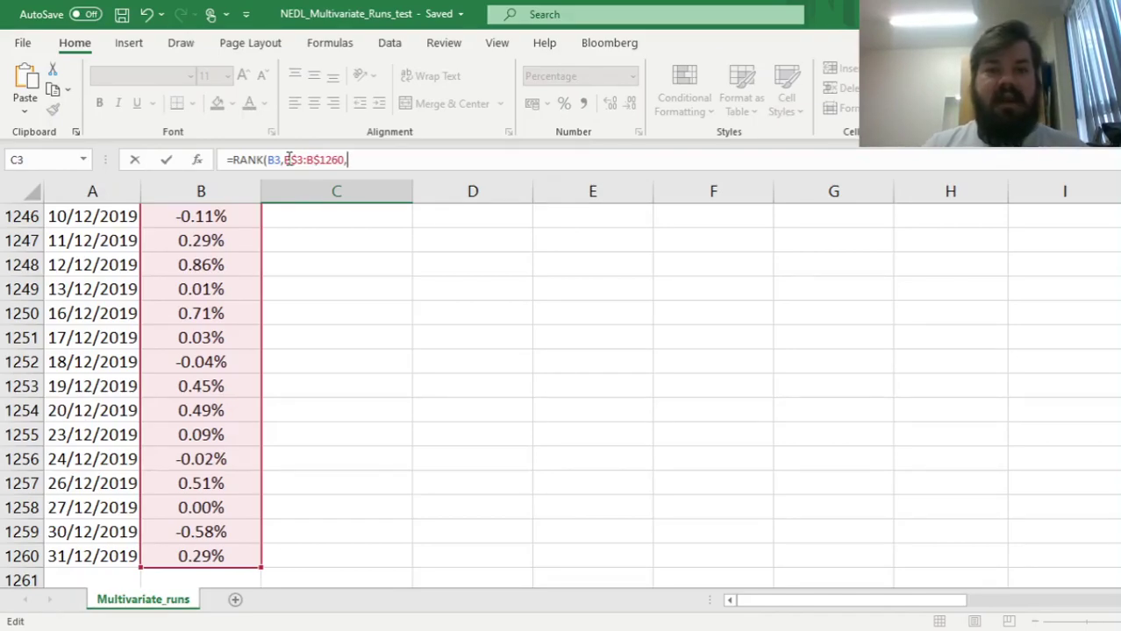
type("1)")
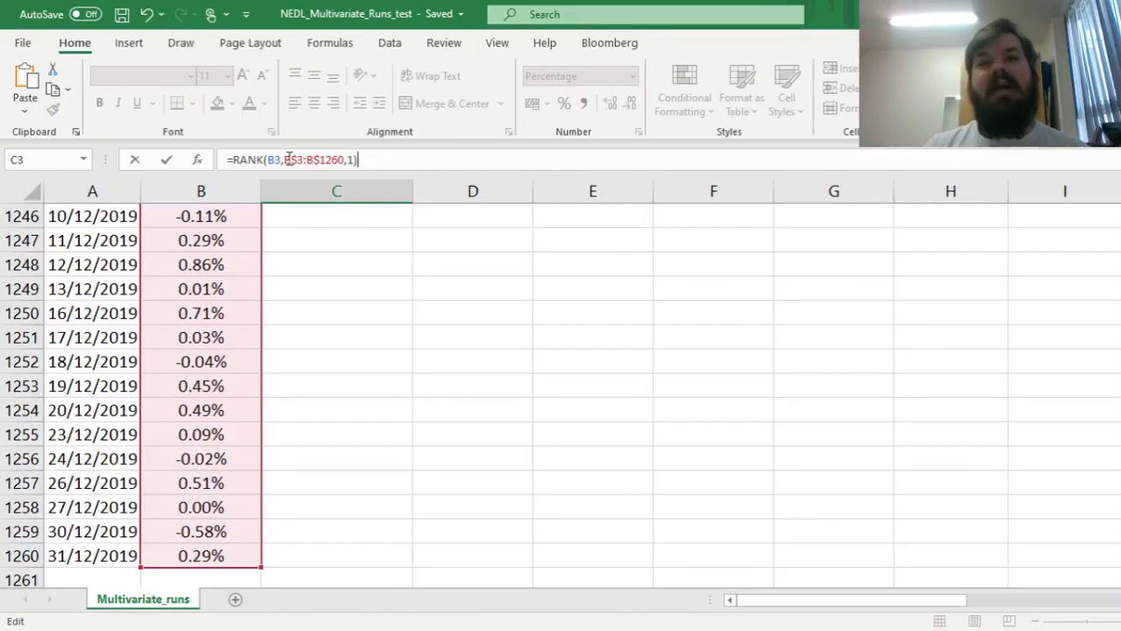
Step: Extend the C3 formula to divide the rank by a COUNT of the returns in B3:B1260
type("/")
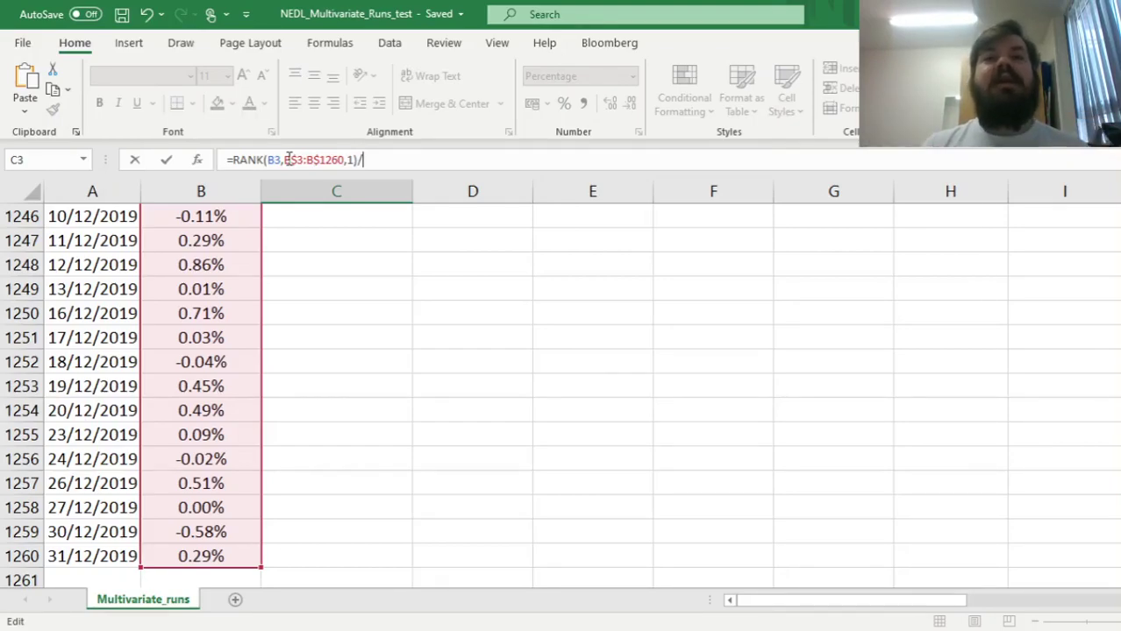
type("(")
type("COUNT(")
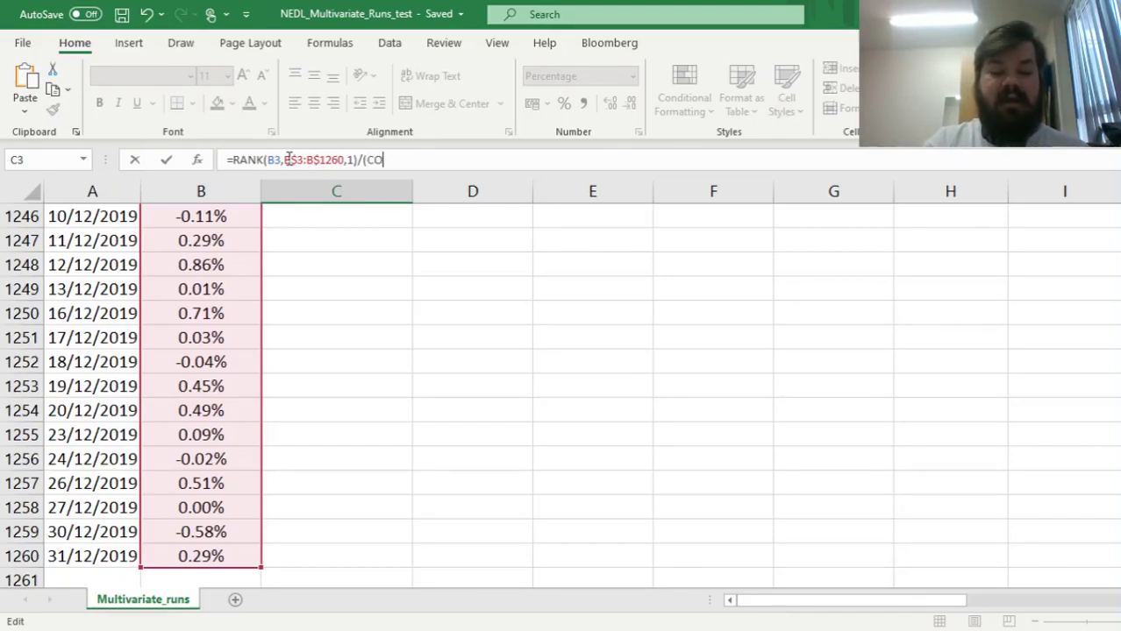
left_click(193, 328)
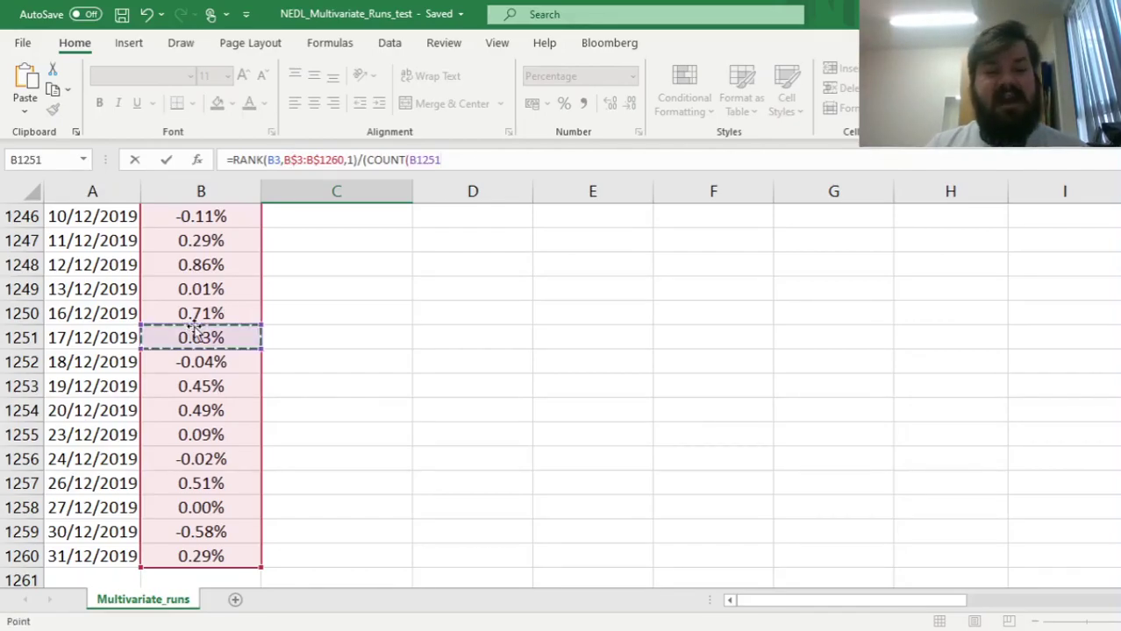
key("ctrl+Up")
key("Down")
key("ctrl+shift+Down")
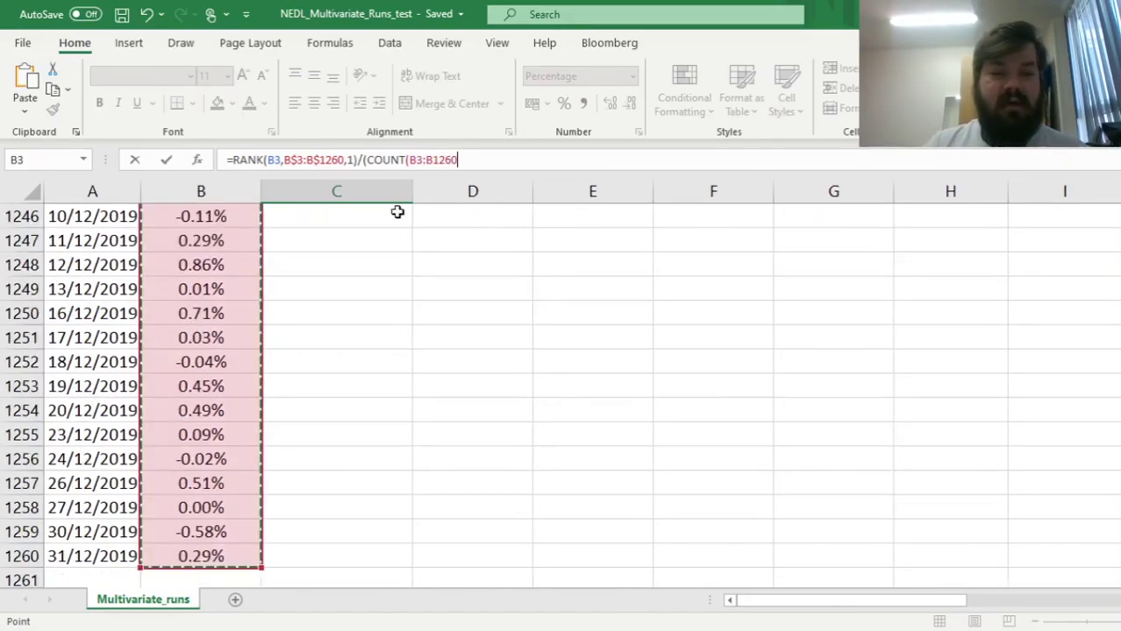
Step: Fix the count range as B$3:B$1260, add 1 to the count inside the denominator, and enter the percentile formula in C3
left_click(415, 159)
type("$")
key("Right")
key("Right")
key("Right")
type("$")
key("Right")
key("Right")
key("Right")
key("Right")
type(")+1)")
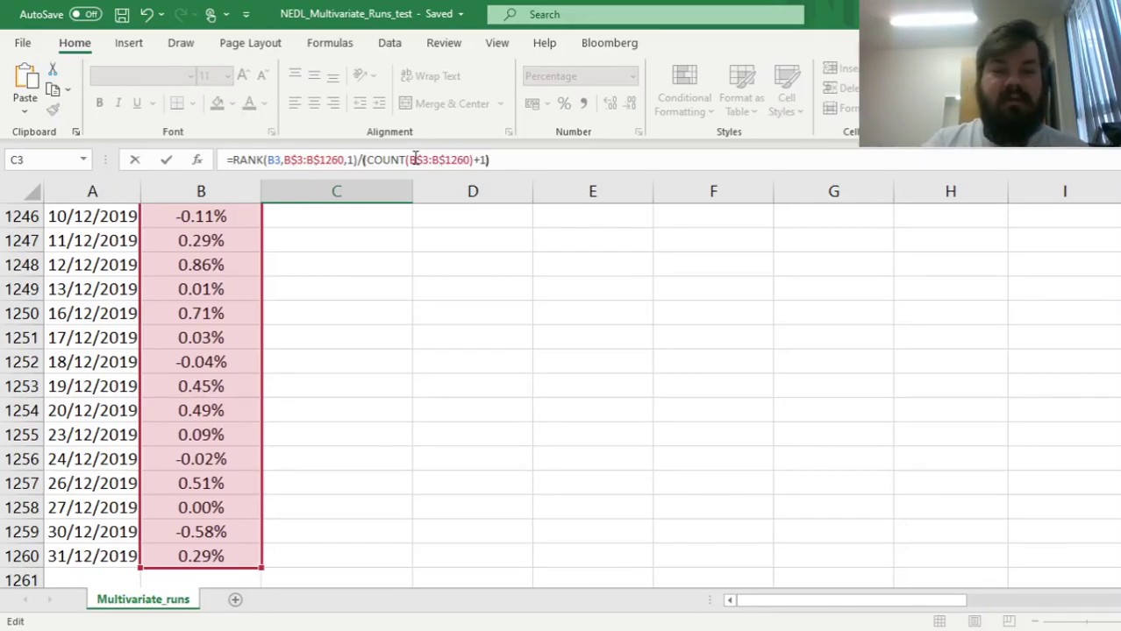
key("ctrl+Return")
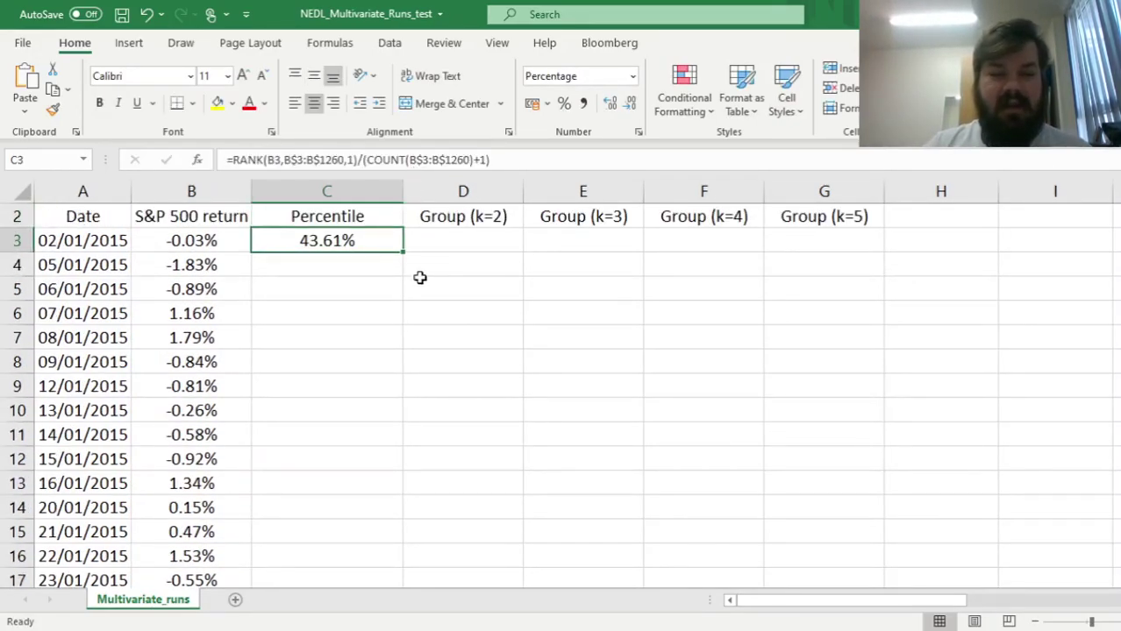
Step: Fill the percentile formula from C3 down the Percentile column for all dates
double_click(403, 252)
left_click(350, 230)
left_click(348, 248)
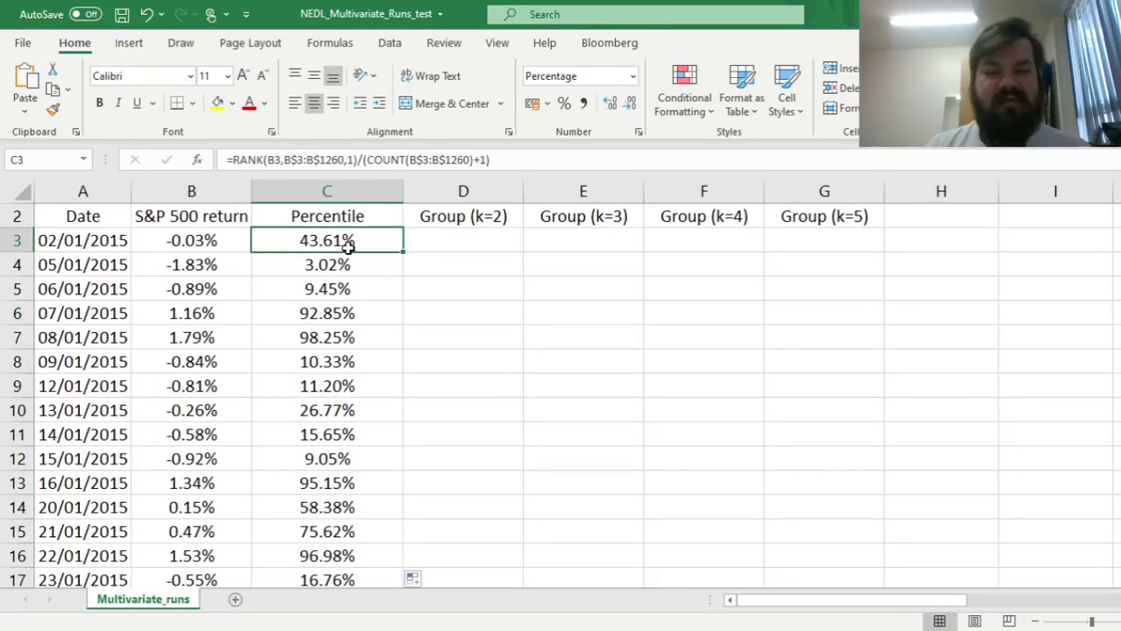
Step: Review the group numbers in D1:G1 above the Group headings
key("Right")
scroll(397, 268, "up", 1)
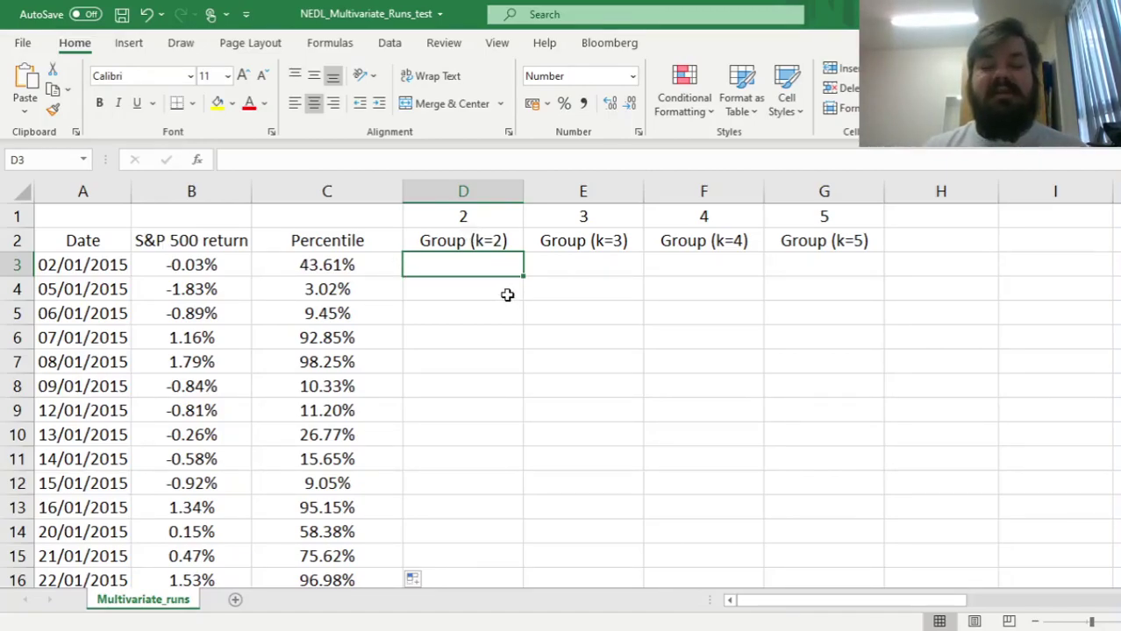
left_click(473, 217)
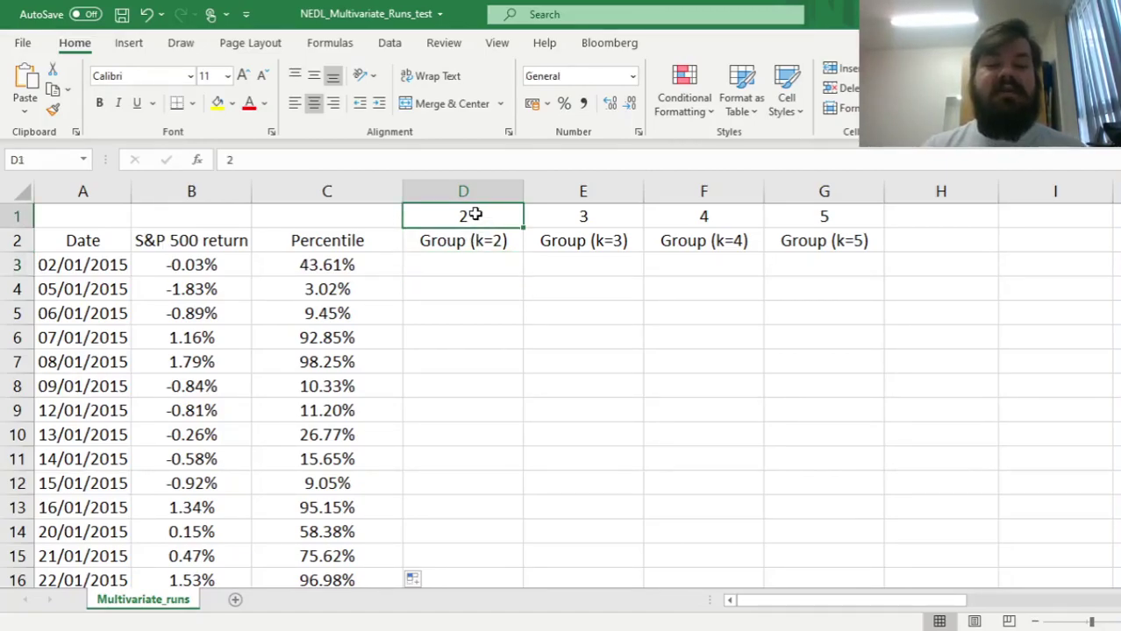
key("Right")
key("Right")
key("Right")
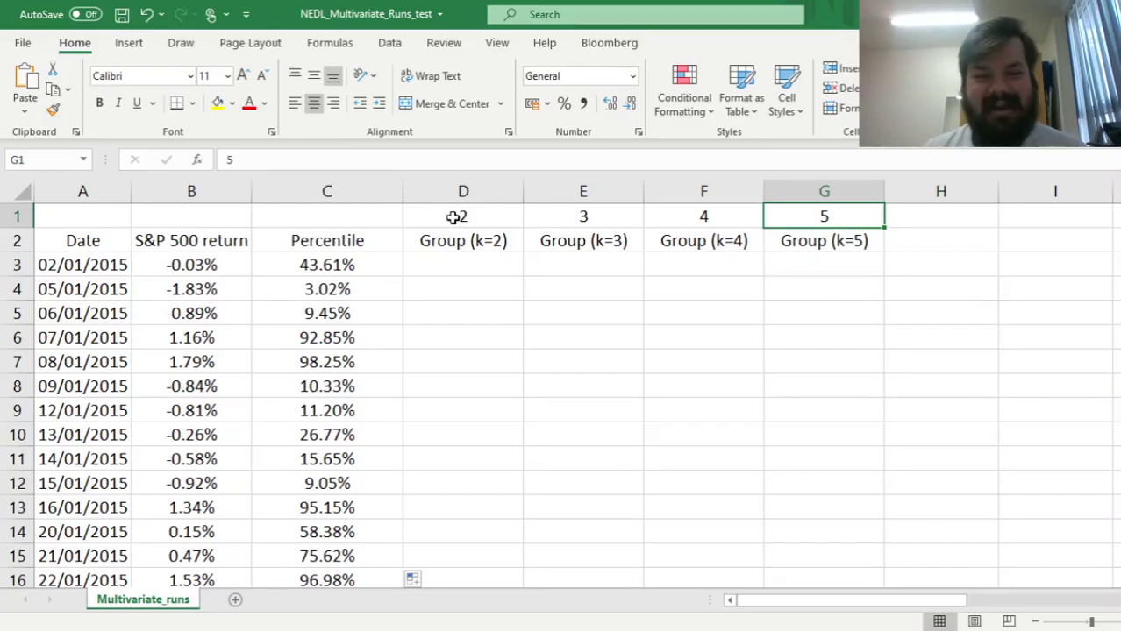
Step: Enter =QUOTIENT($C3*D$1,1) in D3 and fill it down the Group (k=2) column
left_click(478, 274)
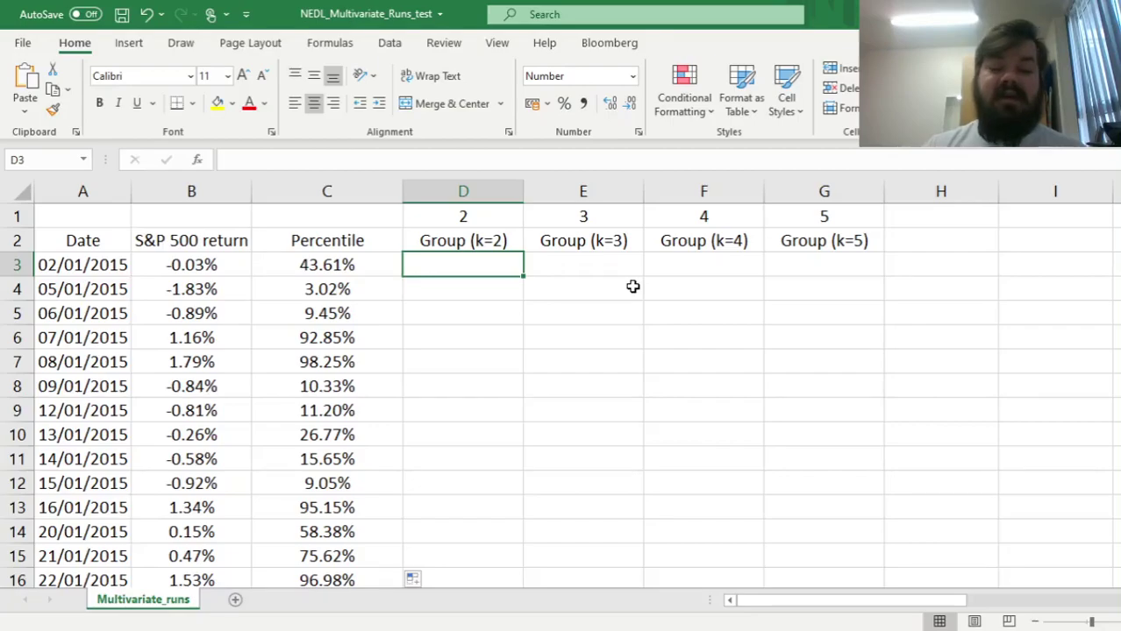
type("=QUOTIENT(")
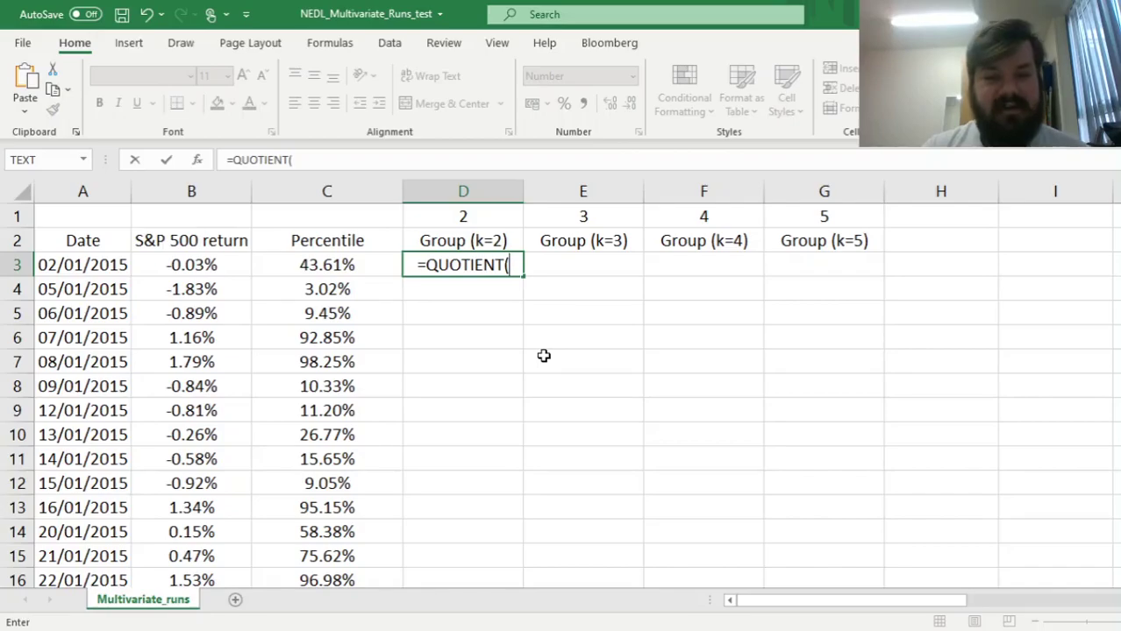
left_click(353, 264)
left_click(293, 160)
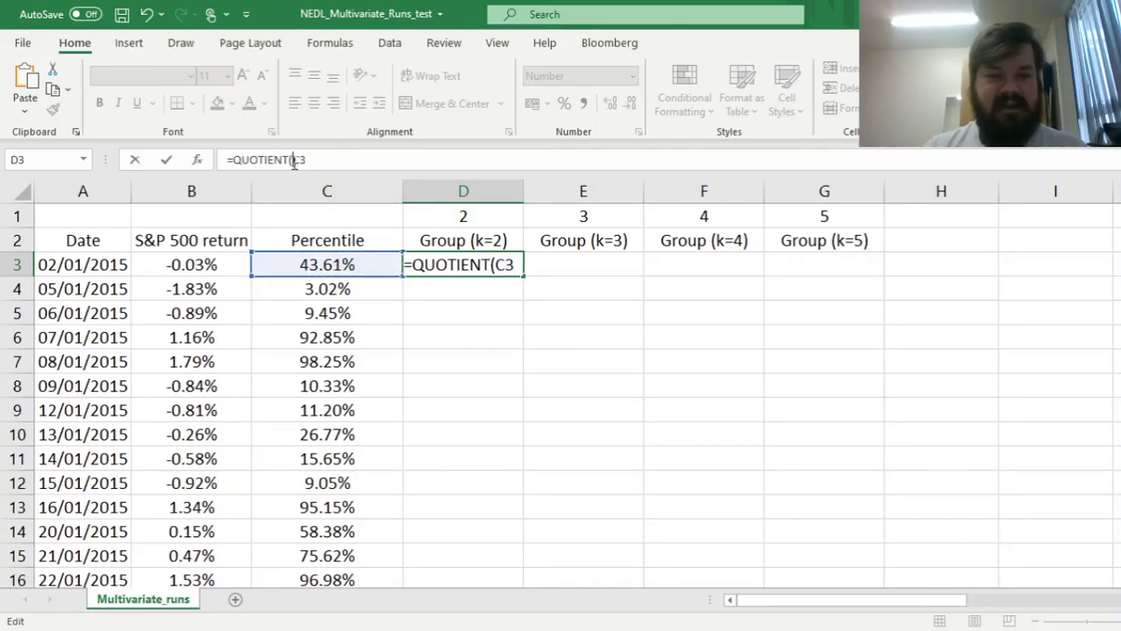
type("$C3*")
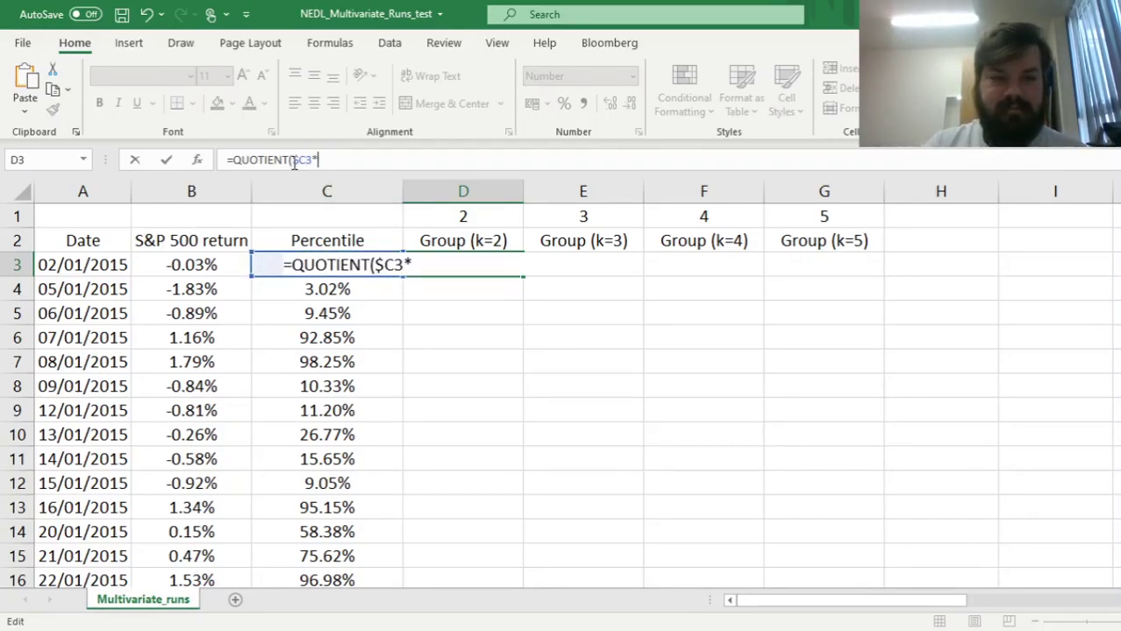
left_click(485, 216)
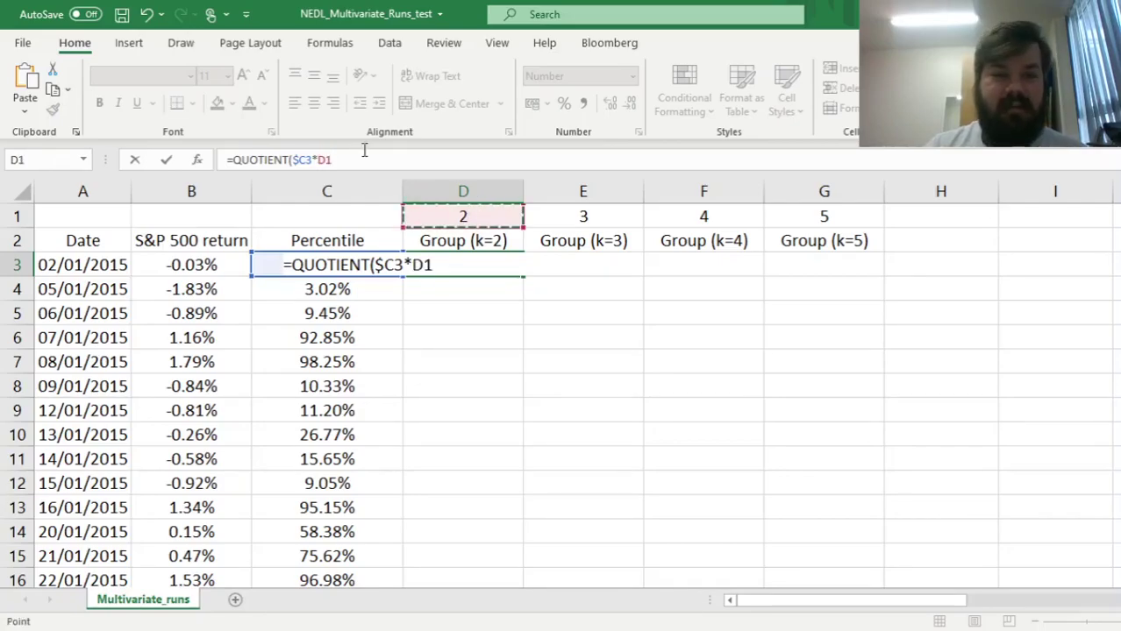
left_click(328, 159)
type("$")
key("Right")
type(",")
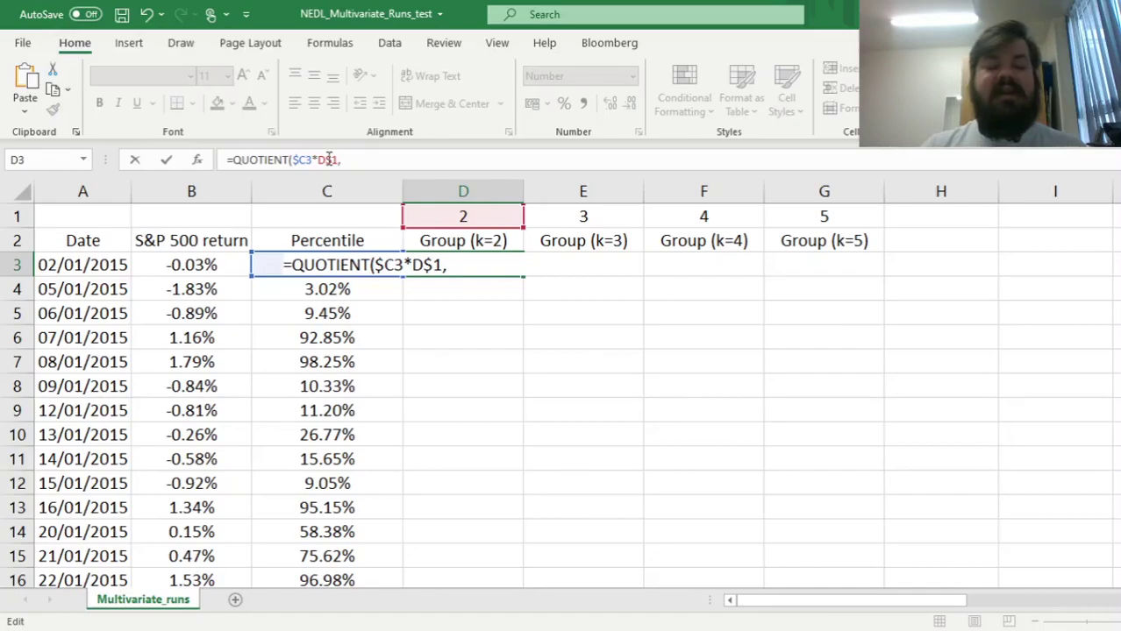
type("1)")
key("ctrl+Return")
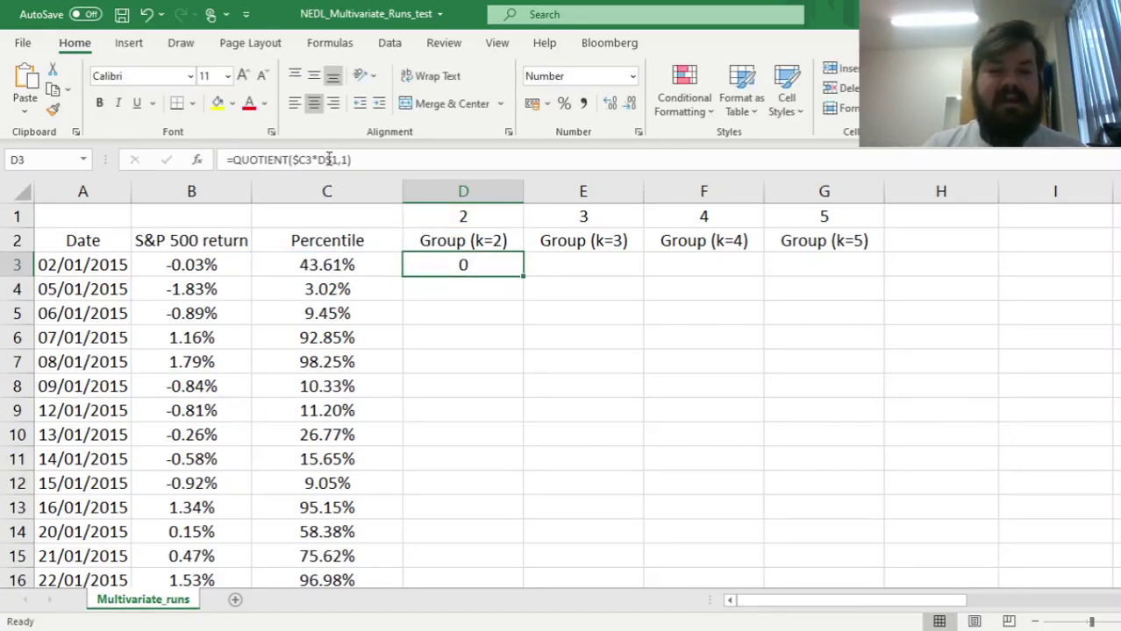
double_click(523, 275)
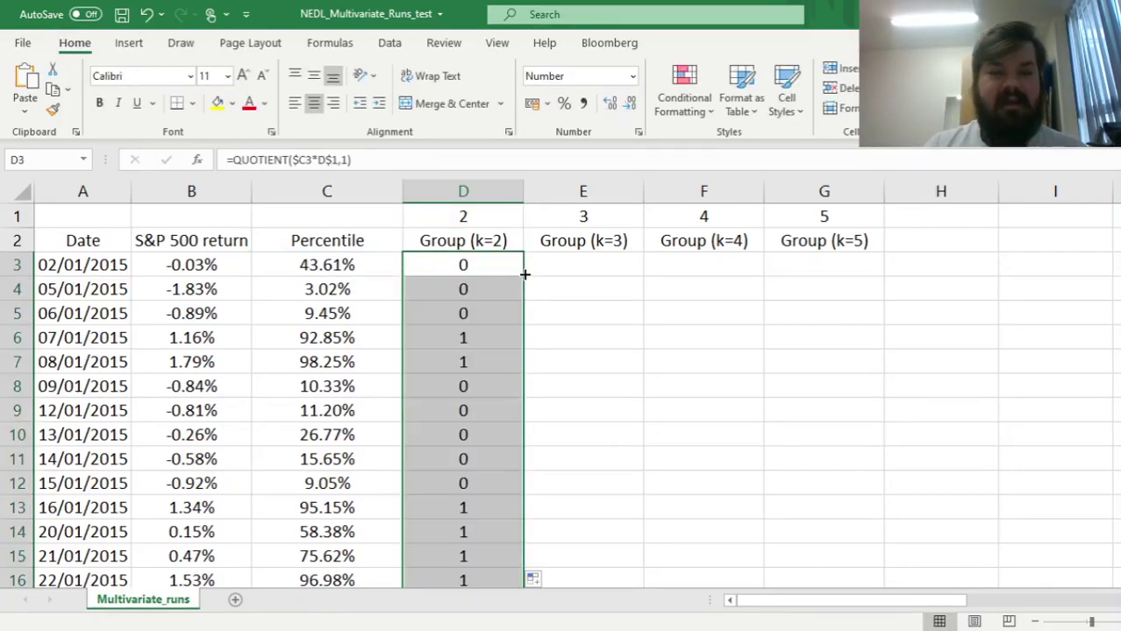
left_click(460, 265)
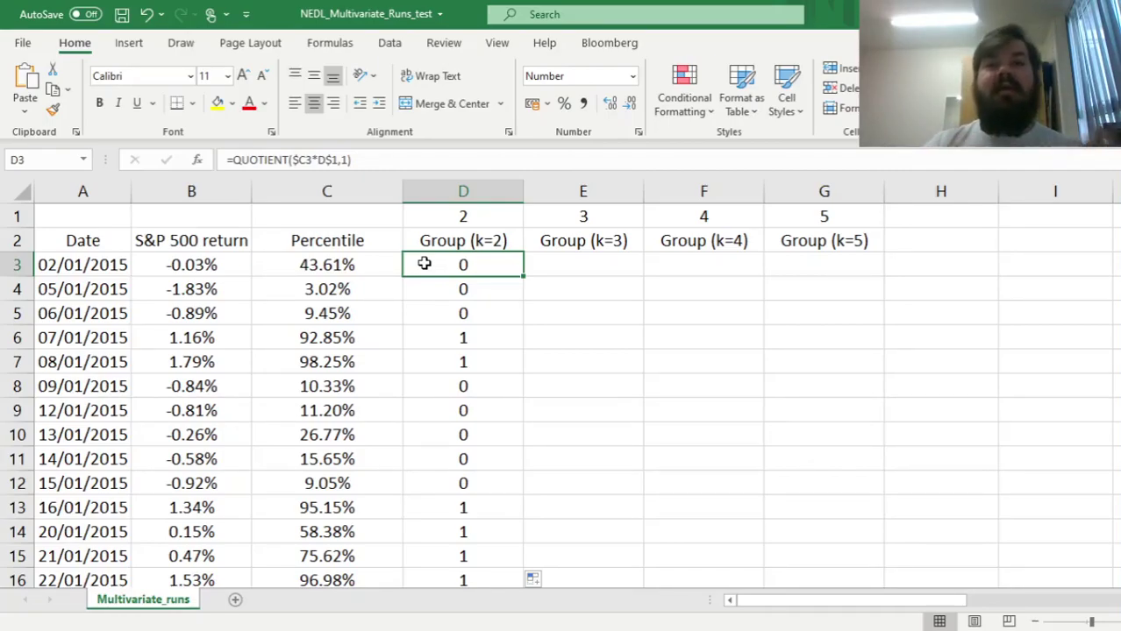
Step: Copy the group formula from D3 across to G3, and fill E3:G3 down for all dates
left_click_drag(524, 275, 833, 279)
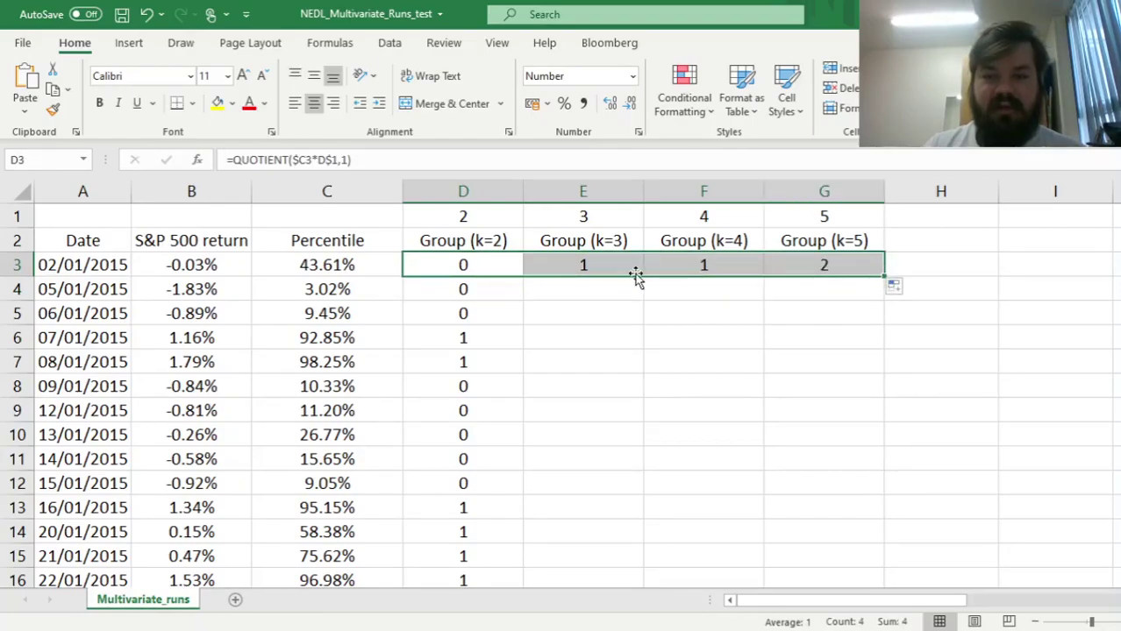
left_click(638, 274)
left_click(877, 272, "shift")
double_click(886, 276)
left_click(601, 292)
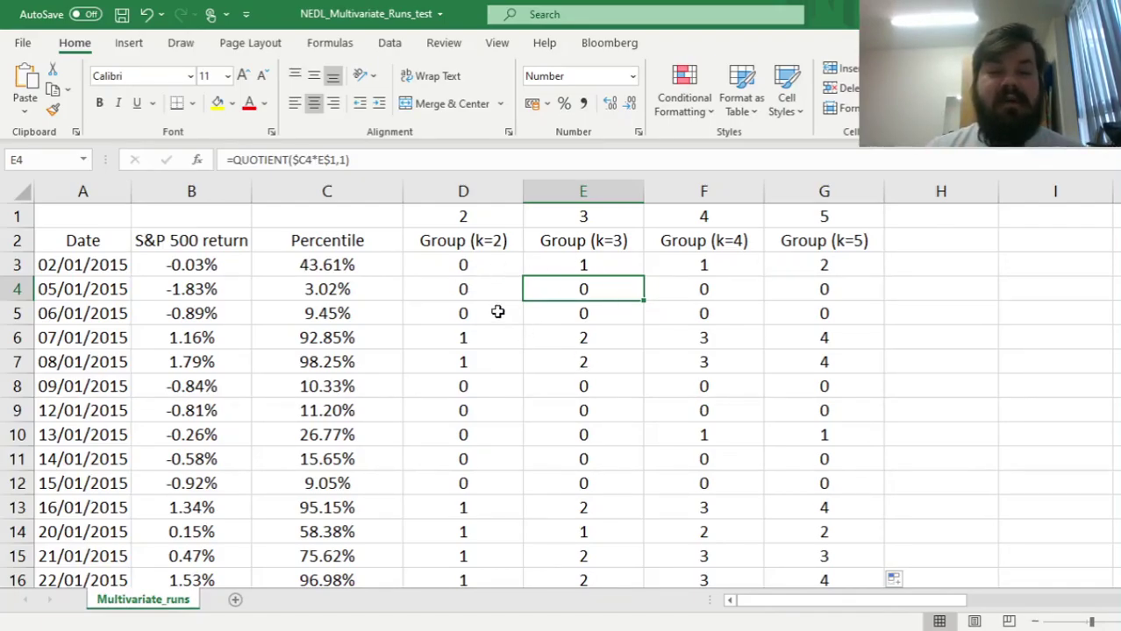
Step: Examine the return, percentile and group assignments for 08/01/2015 in row 7 and 05/01/2015 in row 4
left_click(69, 369)
key("Right")
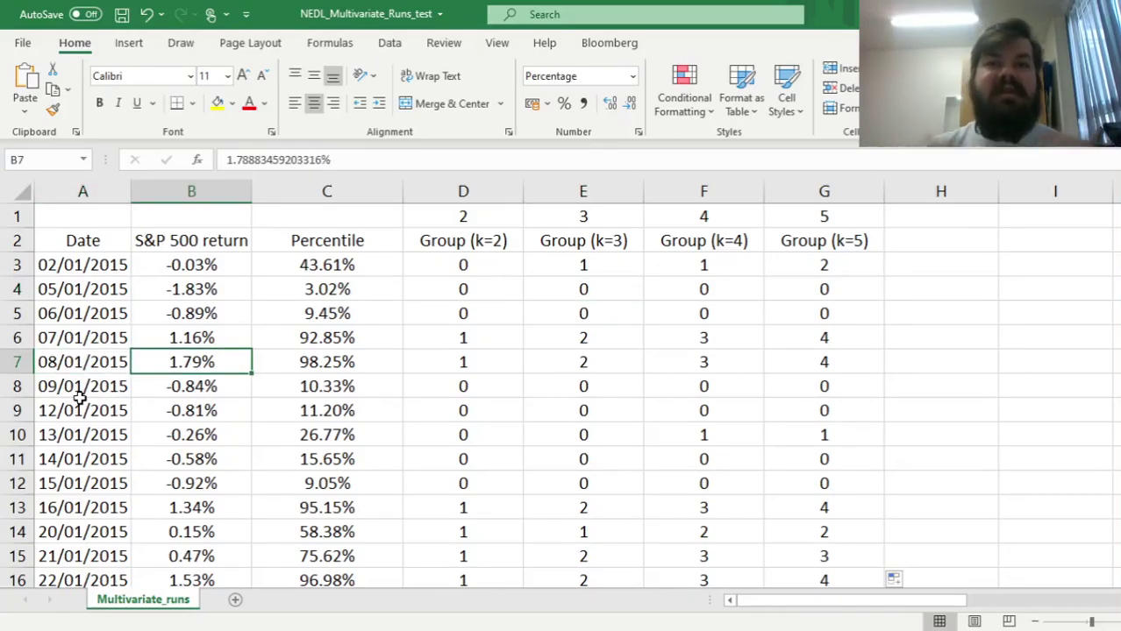
left_click(336, 370)
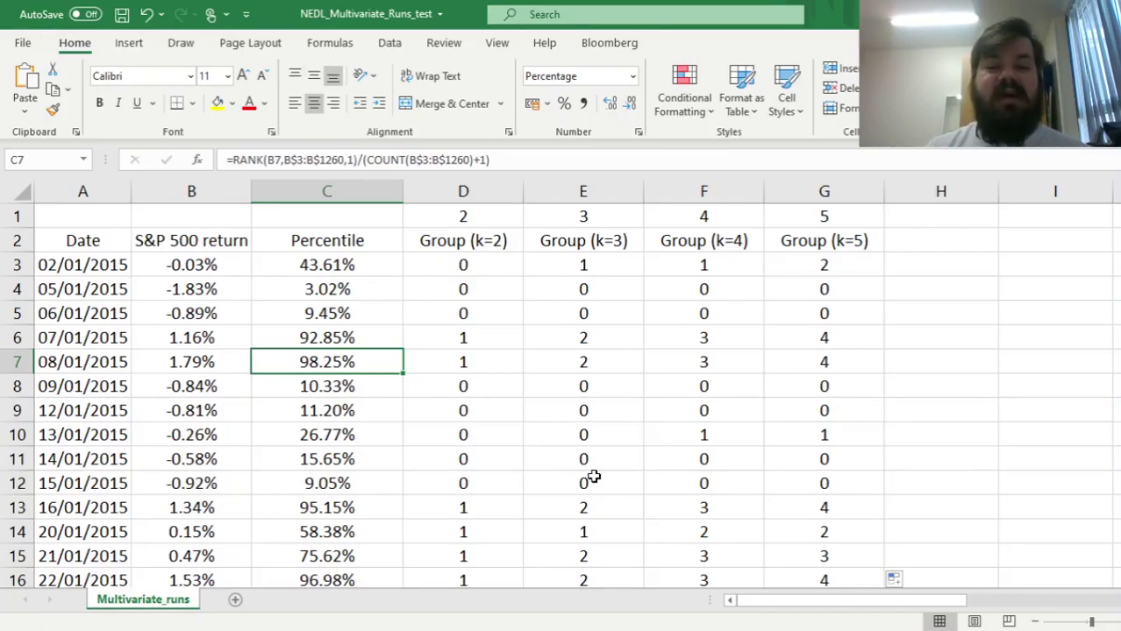
left_click_drag(437, 365, 795, 354)
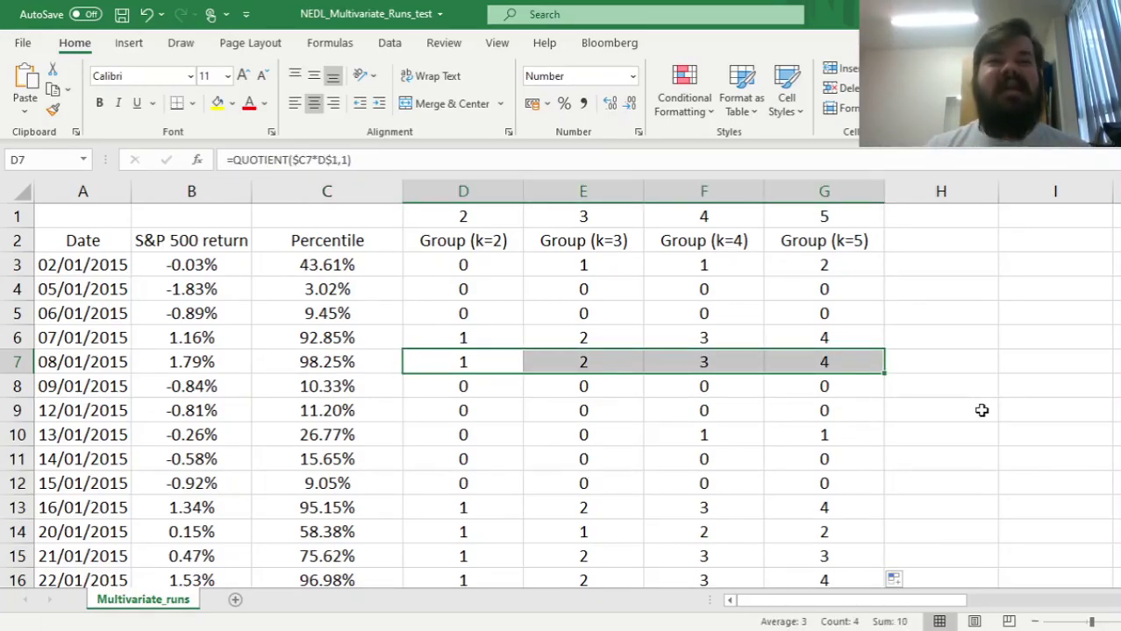
left_click(476, 367)
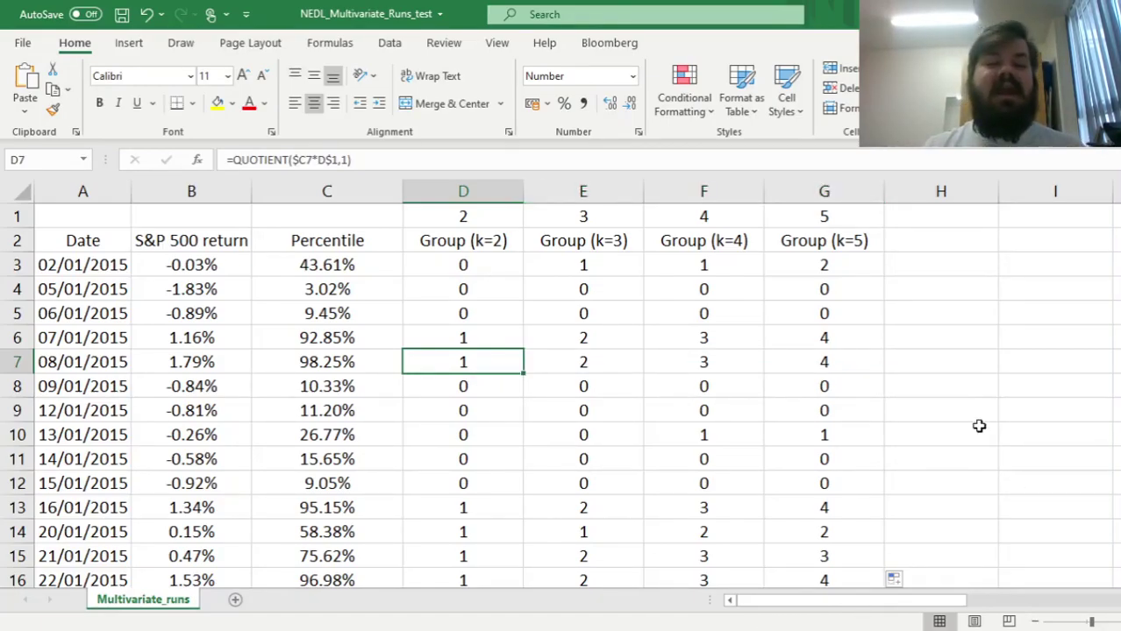
left_click(602, 373)
left_click(846, 360)
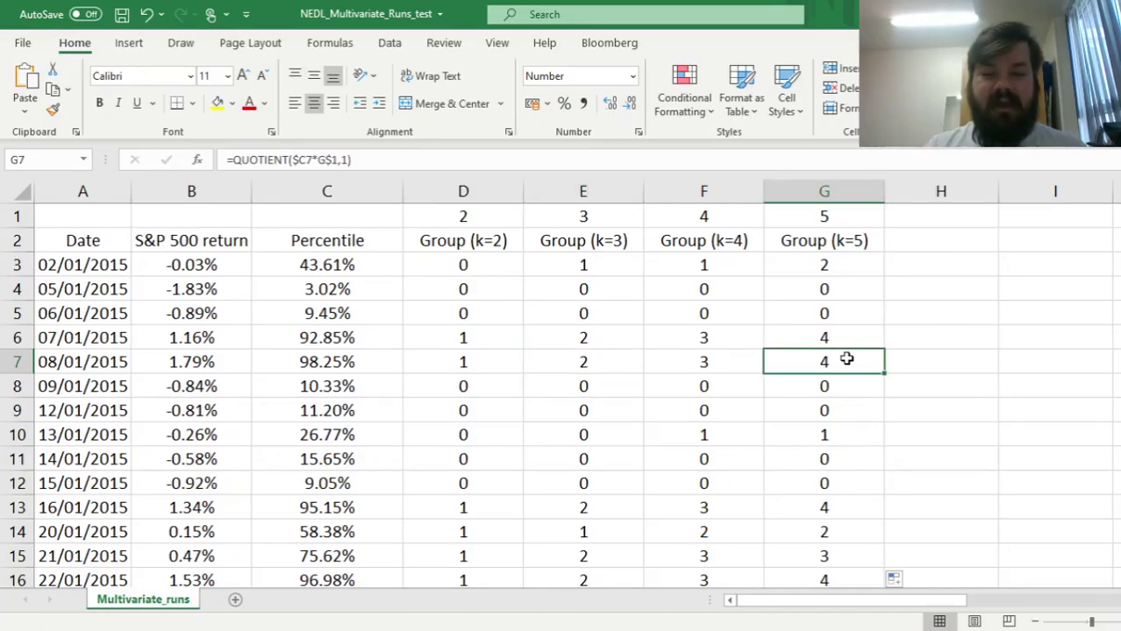
left_click(216, 292)
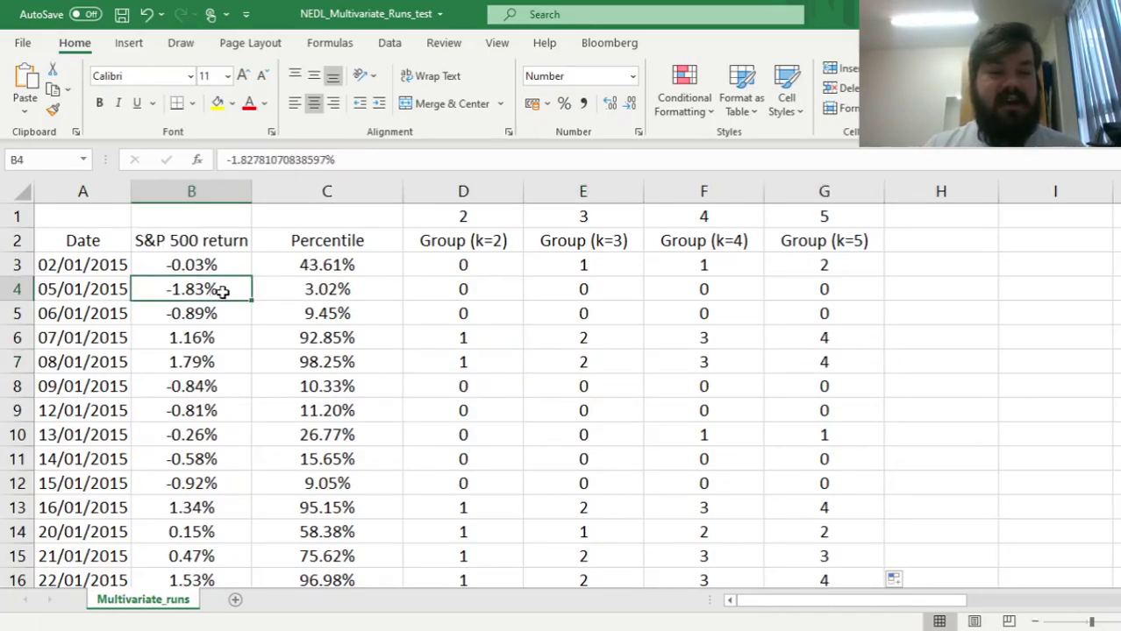
left_click_drag(217, 292, 312, 288)
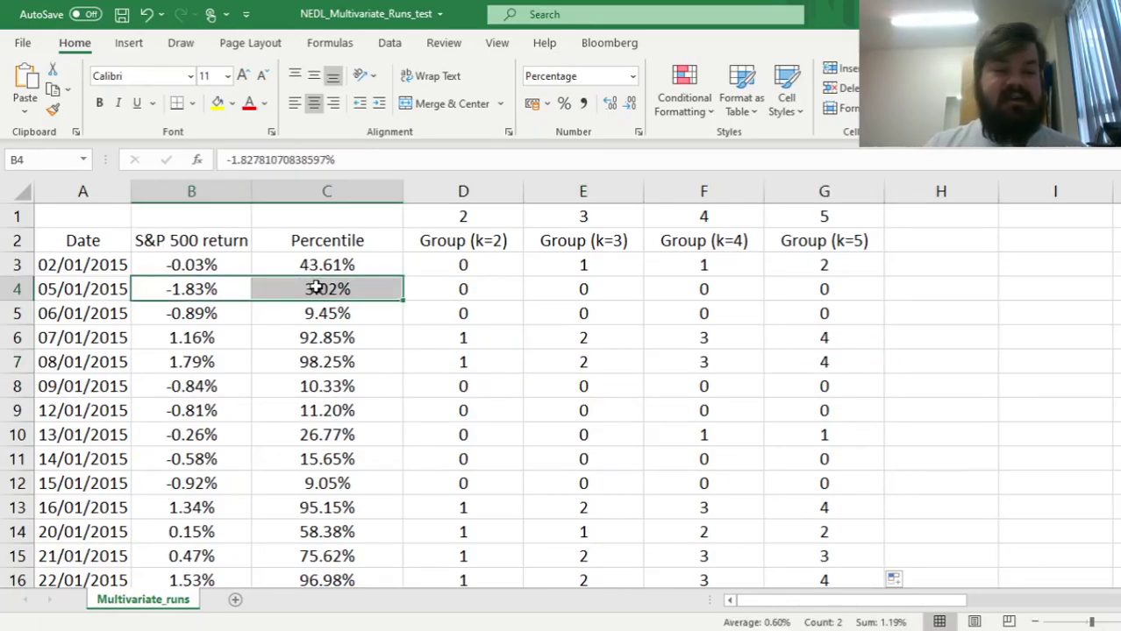
left_click(175, 296)
left_click_drag(449, 292, 839, 289)
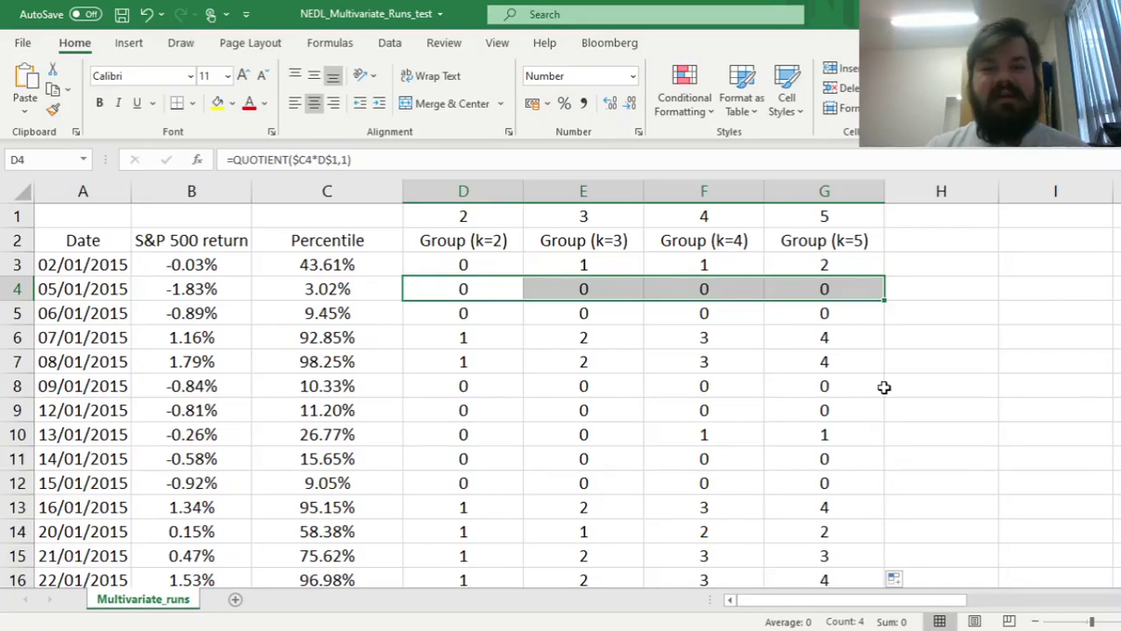
Step: Examine the return, percentile and k=2 to k=5 group formulas for 02/01/2015 in row 3
left_click(200, 260)
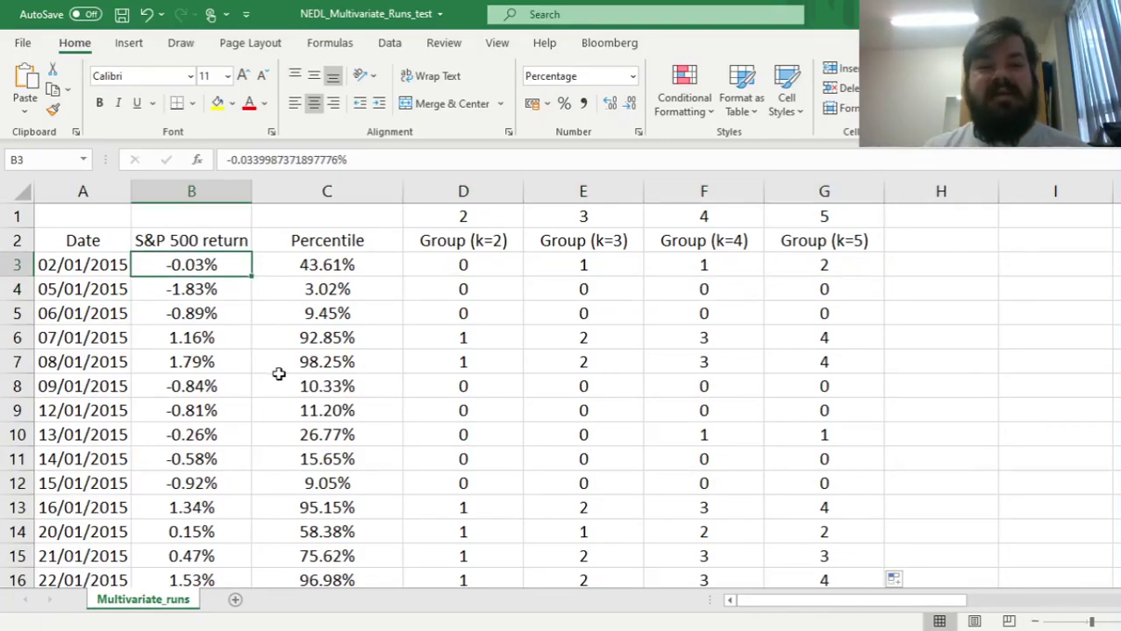
left_click(311, 268)
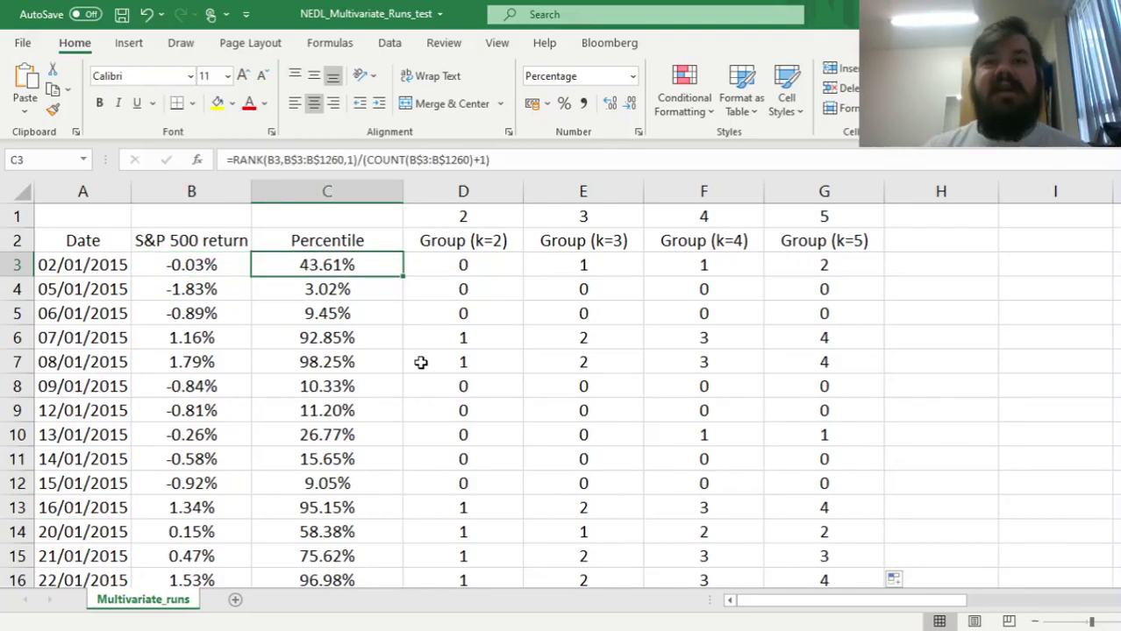
left_click(454, 268)
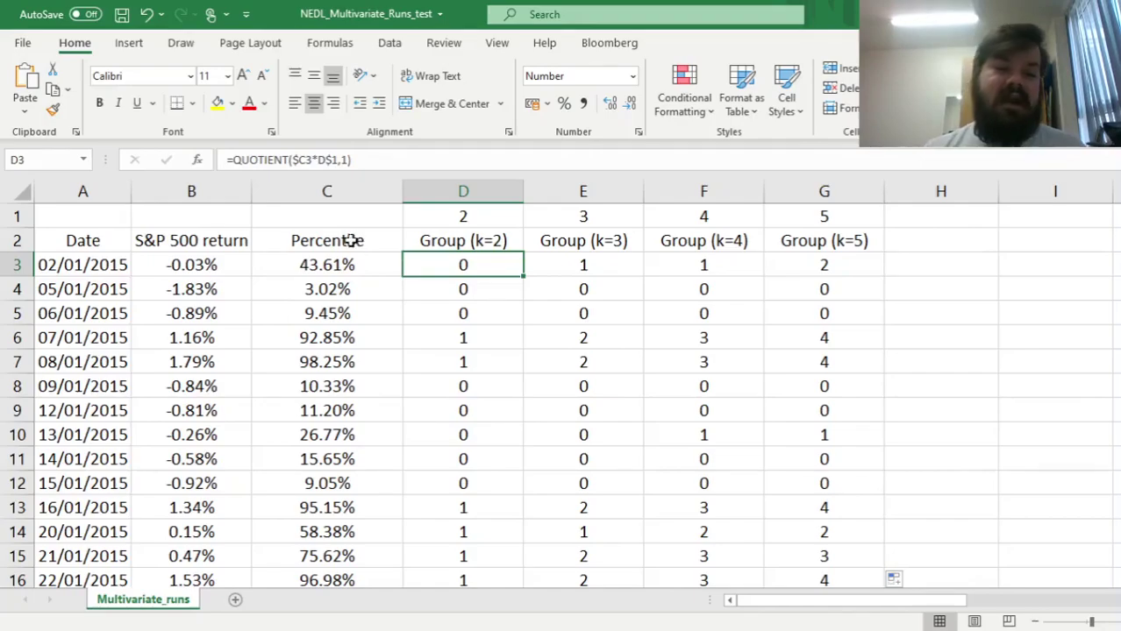
left_click(373, 263)
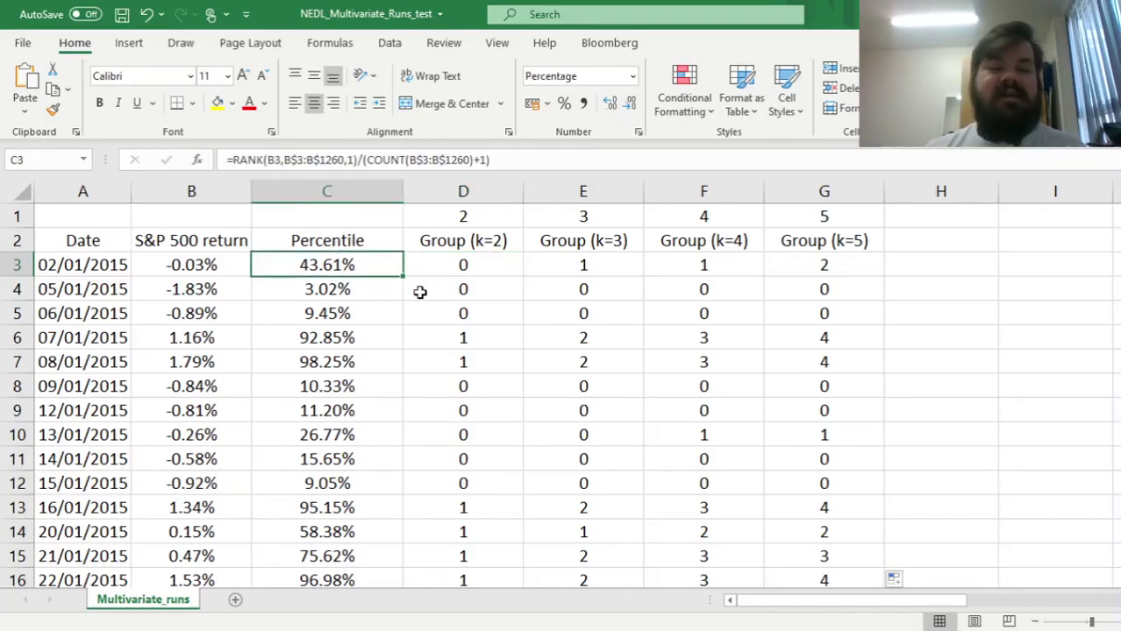
left_click(583, 266)
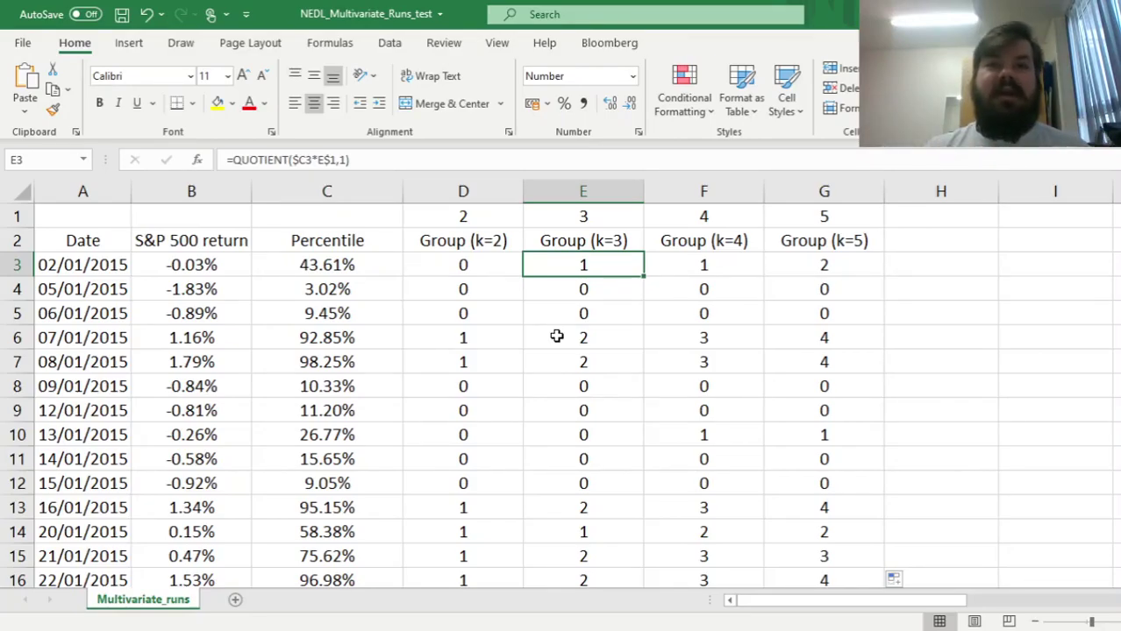
left_click(741, 264)
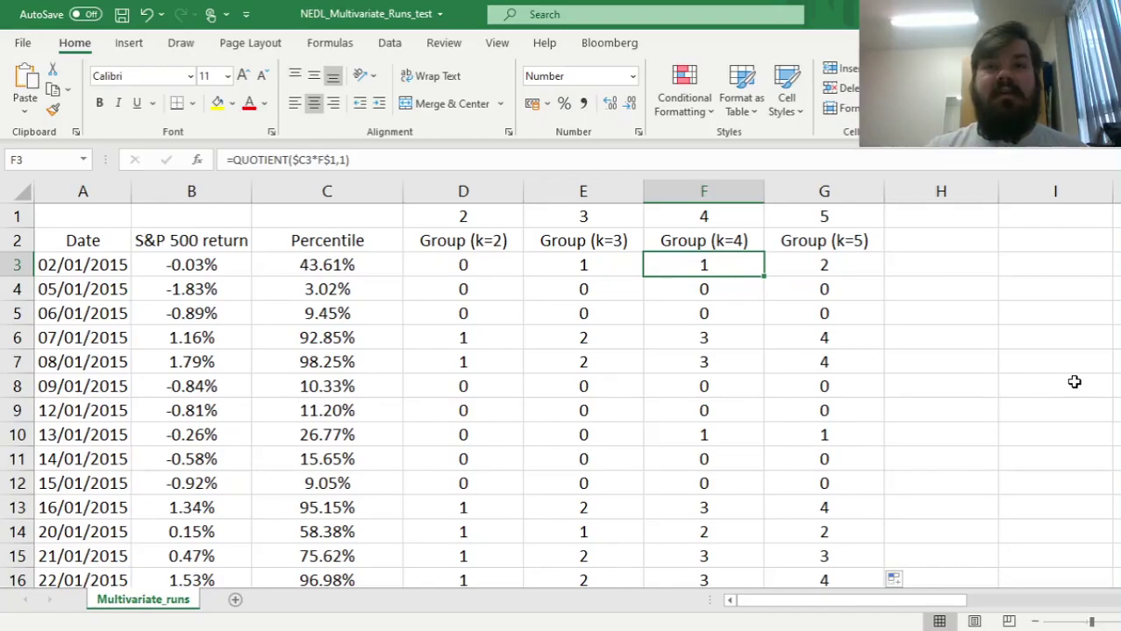
left_click(852, 266)
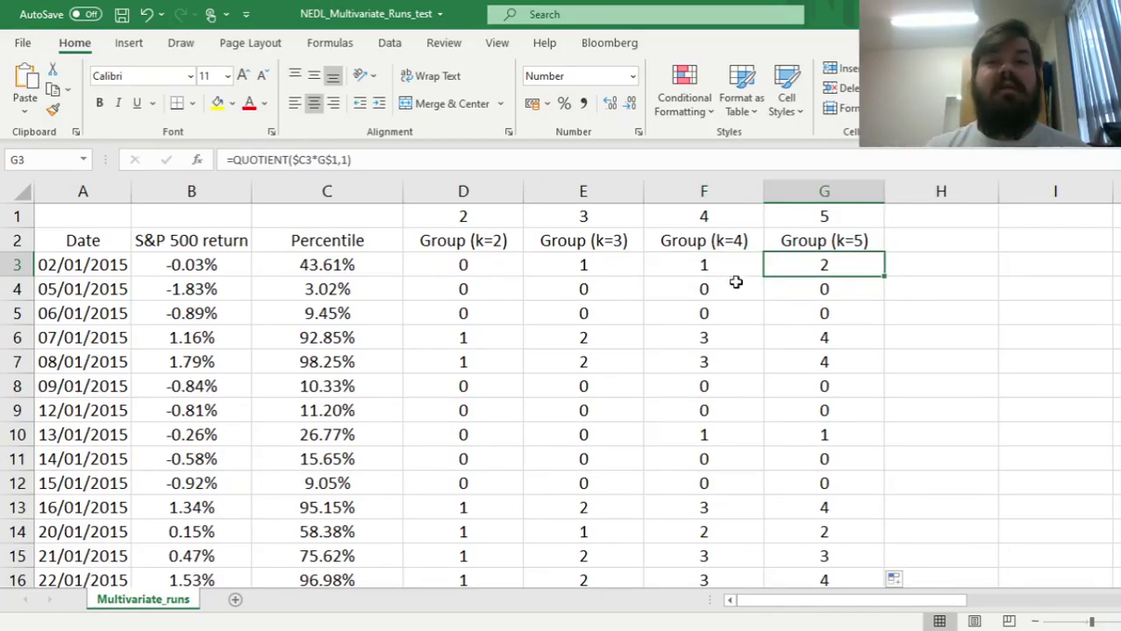
Step: Begin the number-of-runs formula in D1262 as =IF(D3:D1259=, referencing the k=2 groups without the final date
left_click(436, 270)
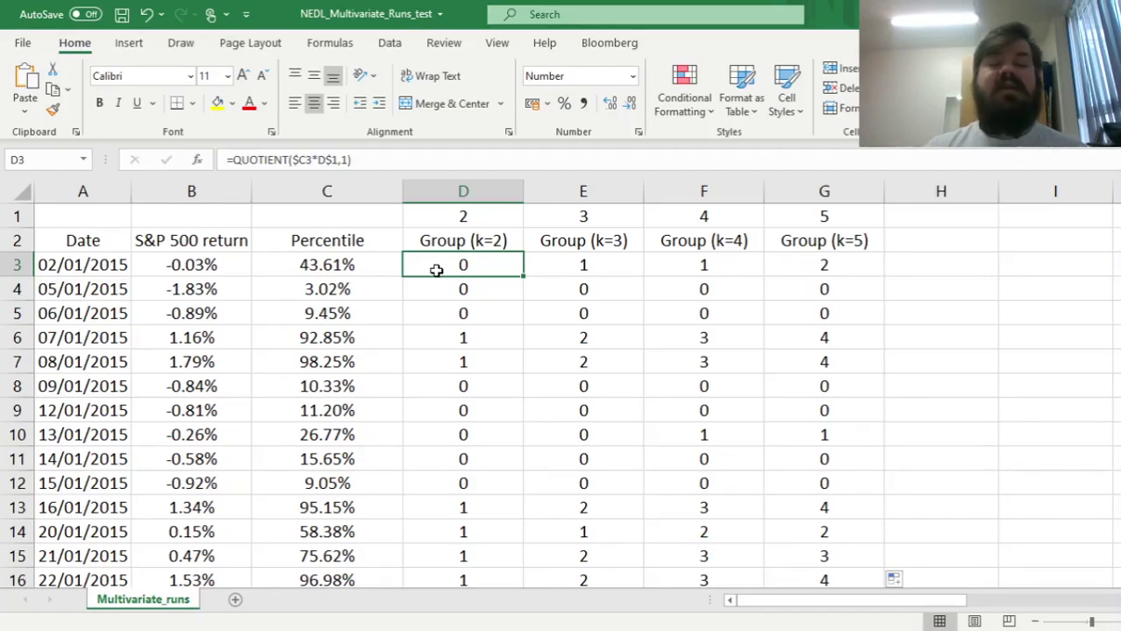
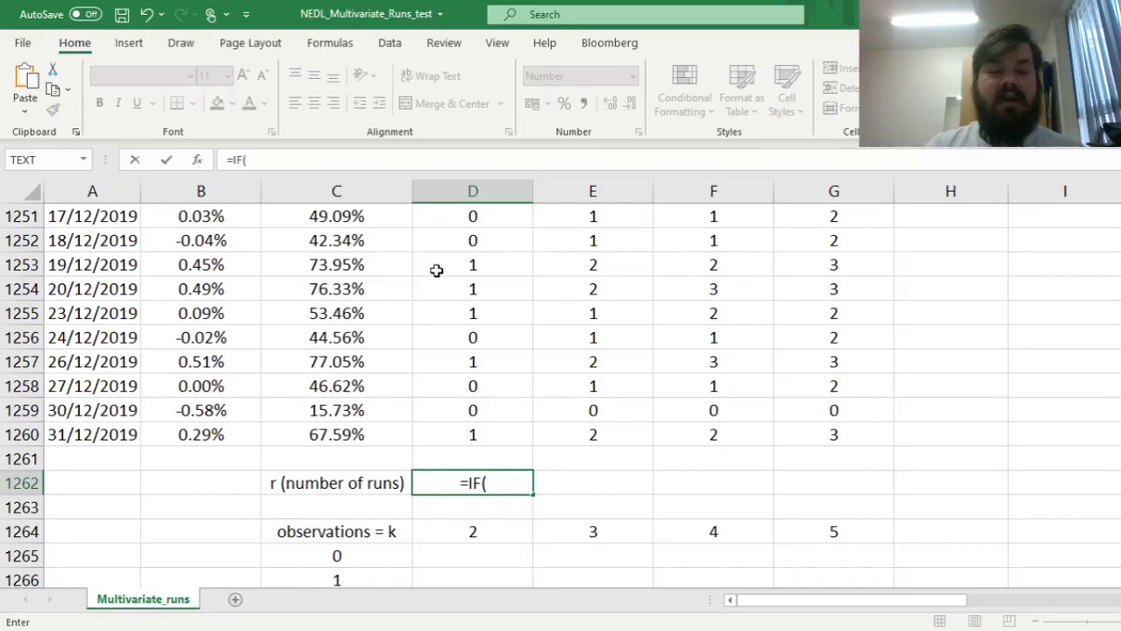
left_click(447, 414)
key("ctrl+Up")
key("Down")
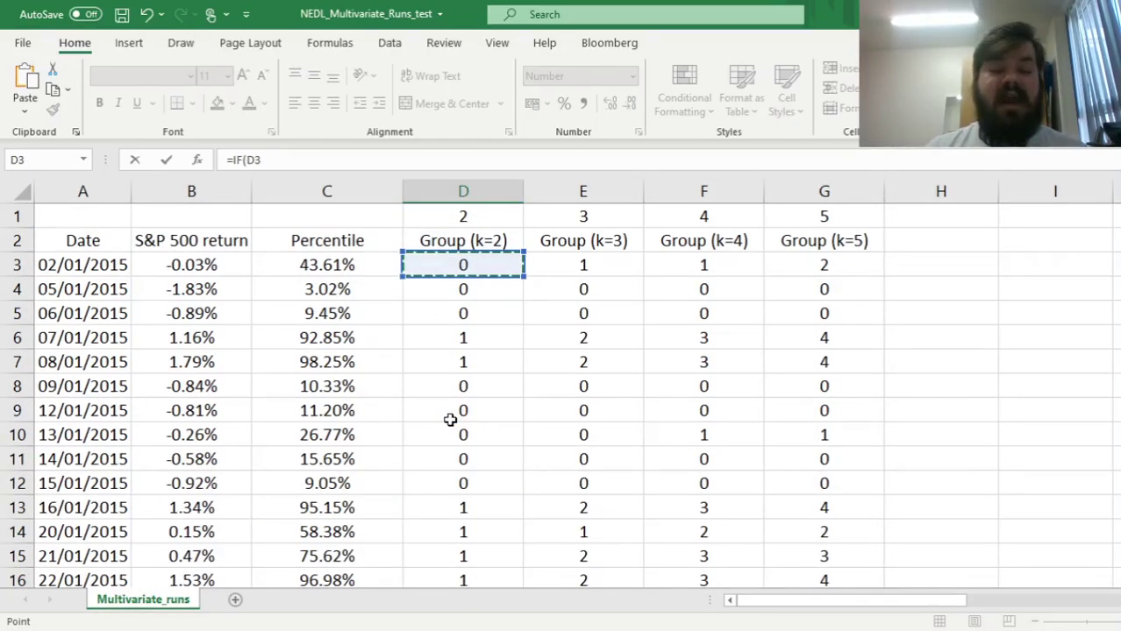
key("ctrl+shift+Up")
key("ctrl+shift+Down")
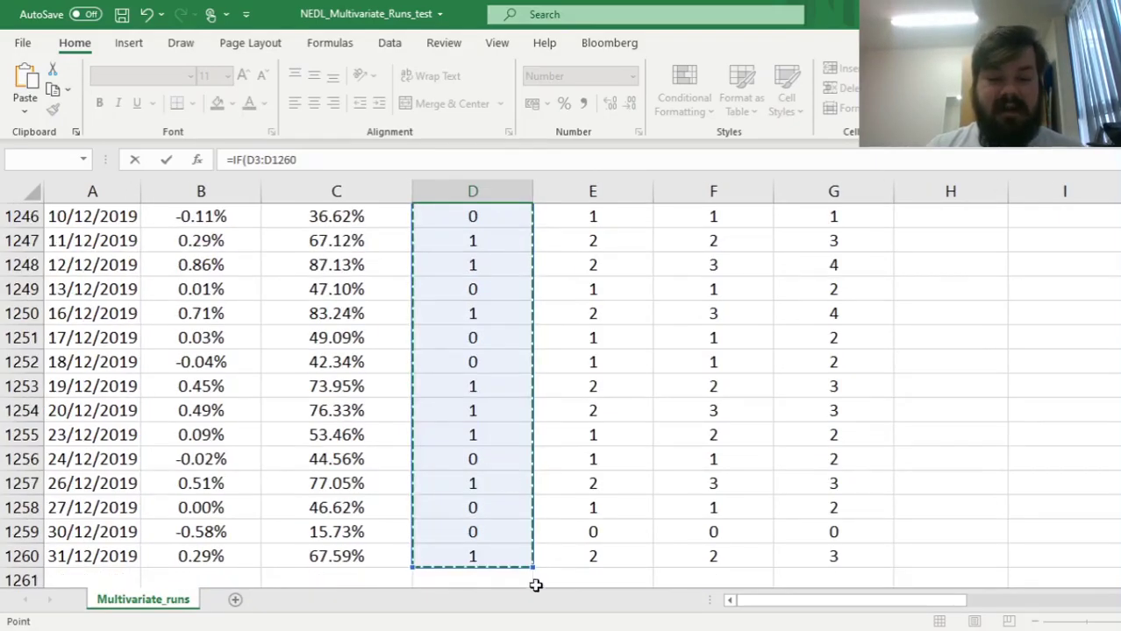
left_click_drag(532, 566, 524, 542)
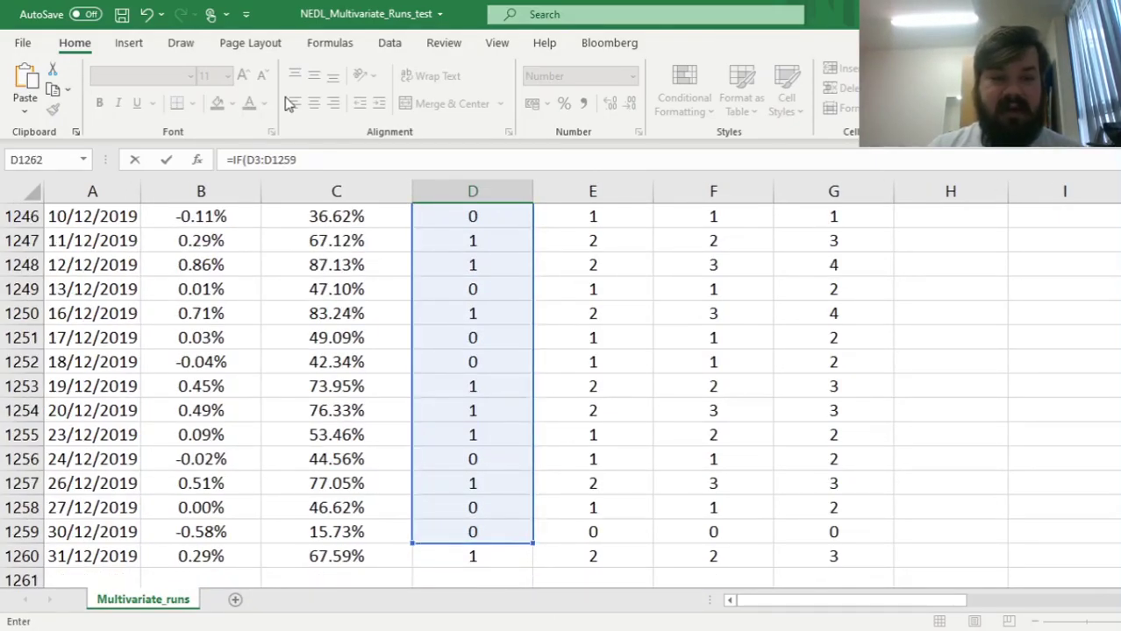
left_click(309, 161)
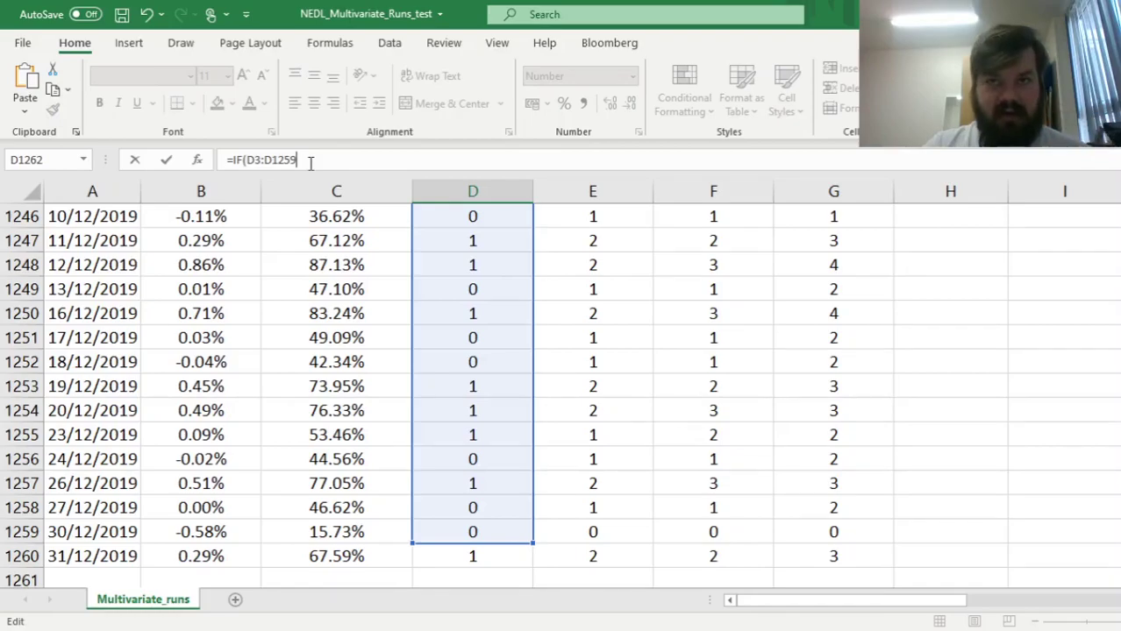
type("=")
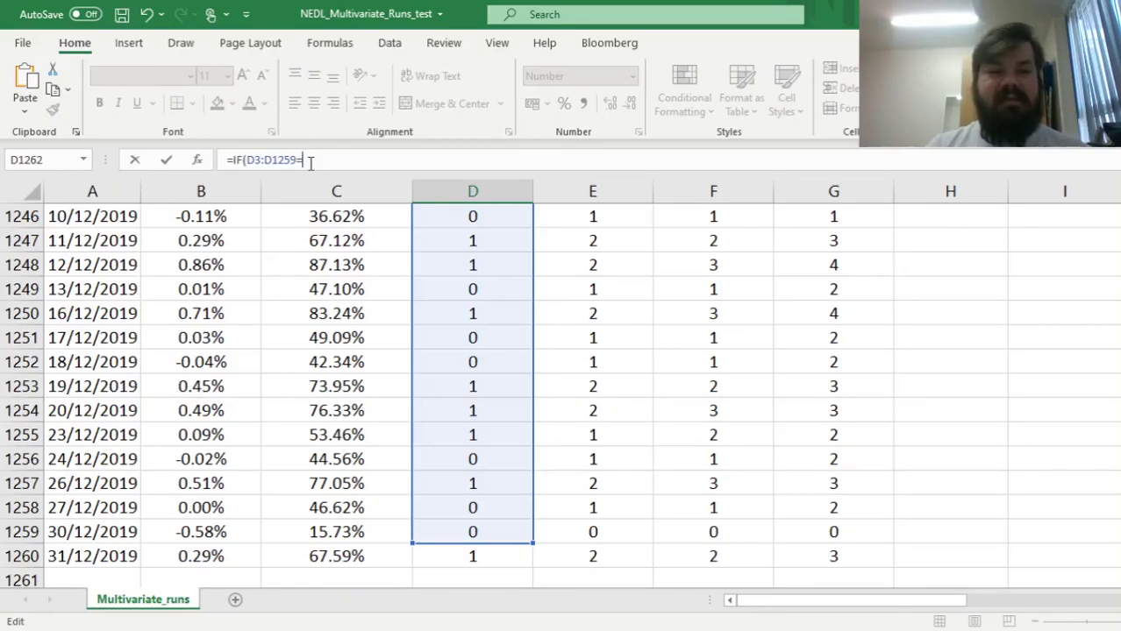
Step: Complete the IF in D1262 by comparing against D4:D1260, returning 0 for equal groups and 1 otherwise
left_click(472, 362)
key("ctrl+Up")
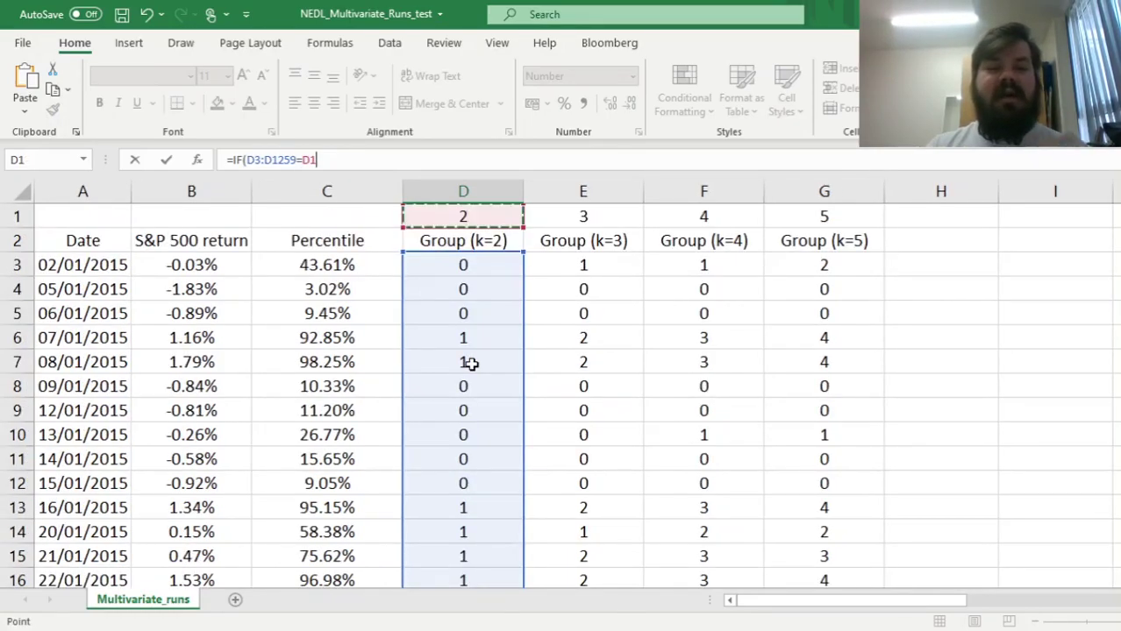
key("Down")
key("Down")
key("Down")
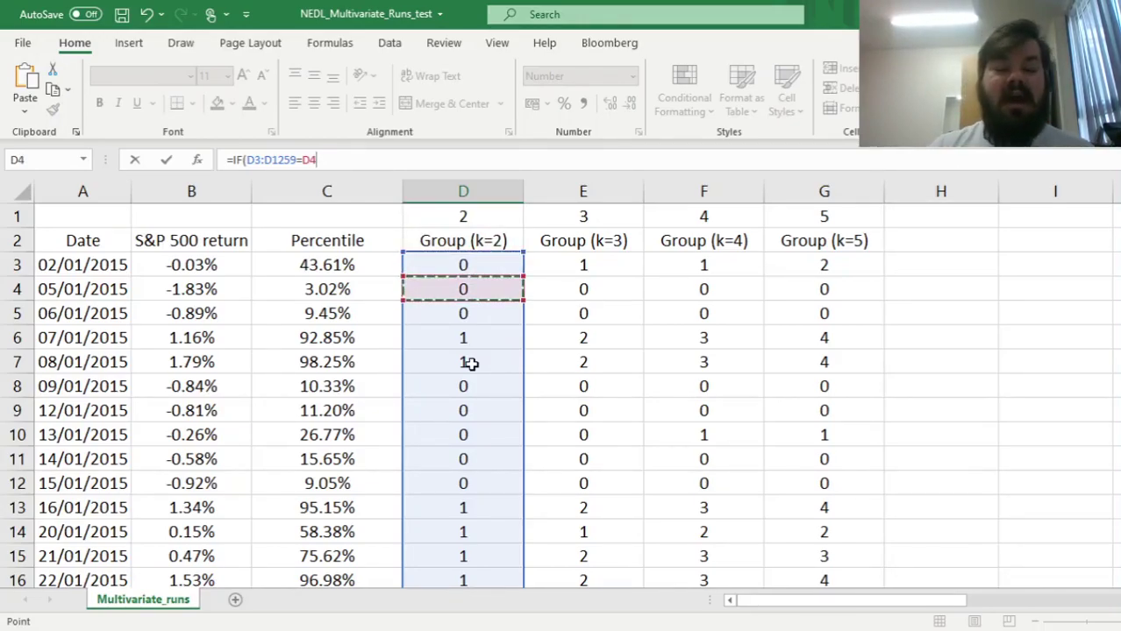
key("ctrl+shift+Down")
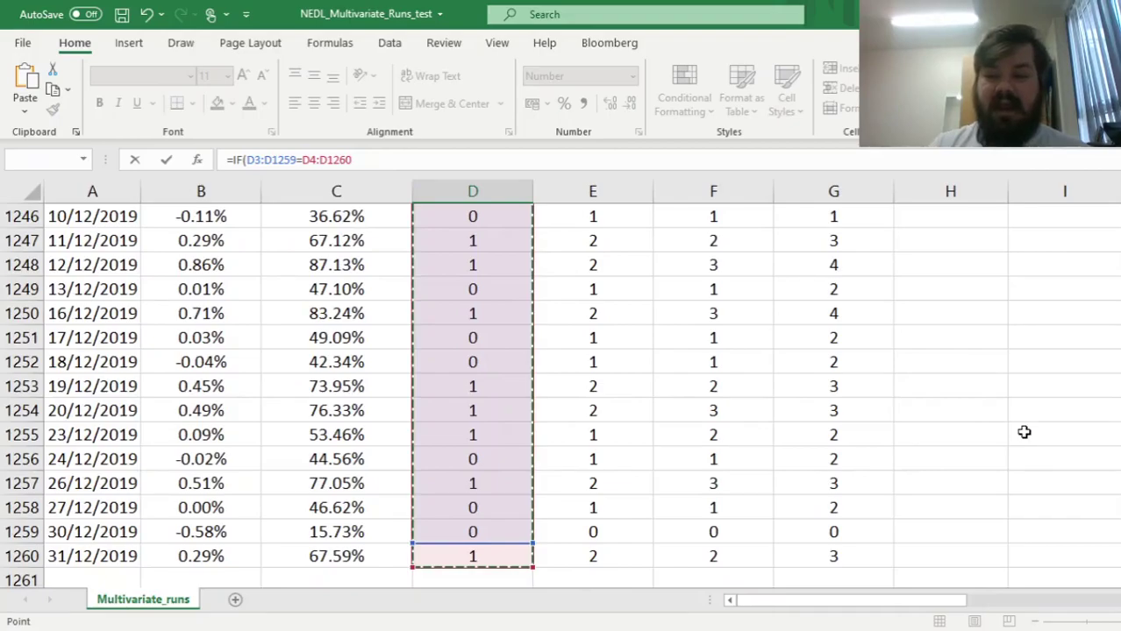
scroll(645, 220, "down", 1)
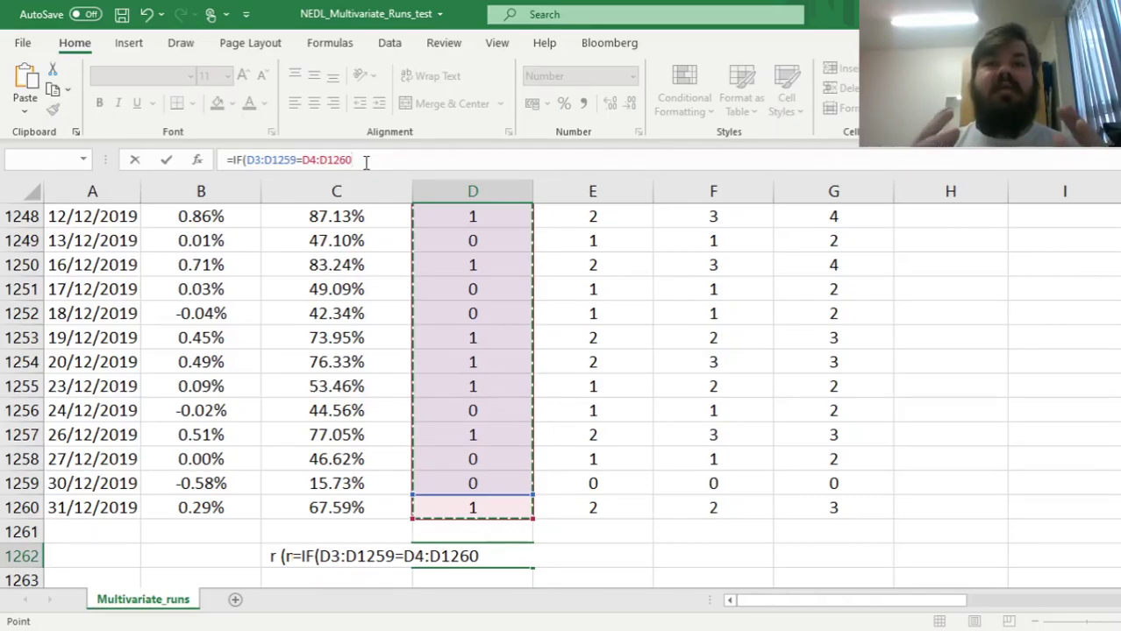
type(",0,")
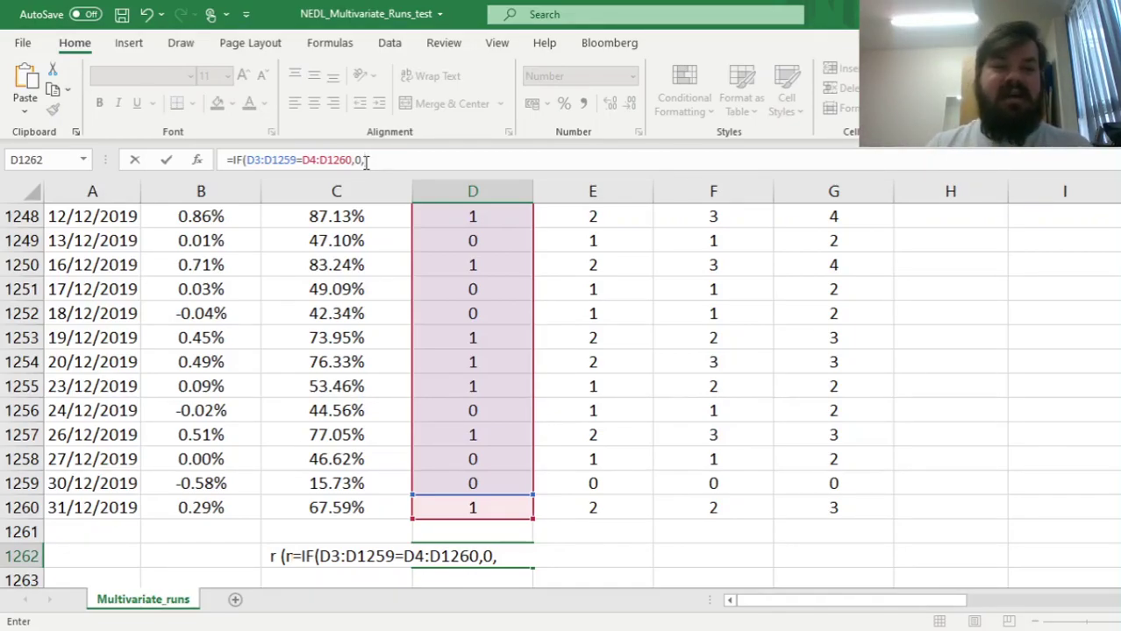
type("1)")
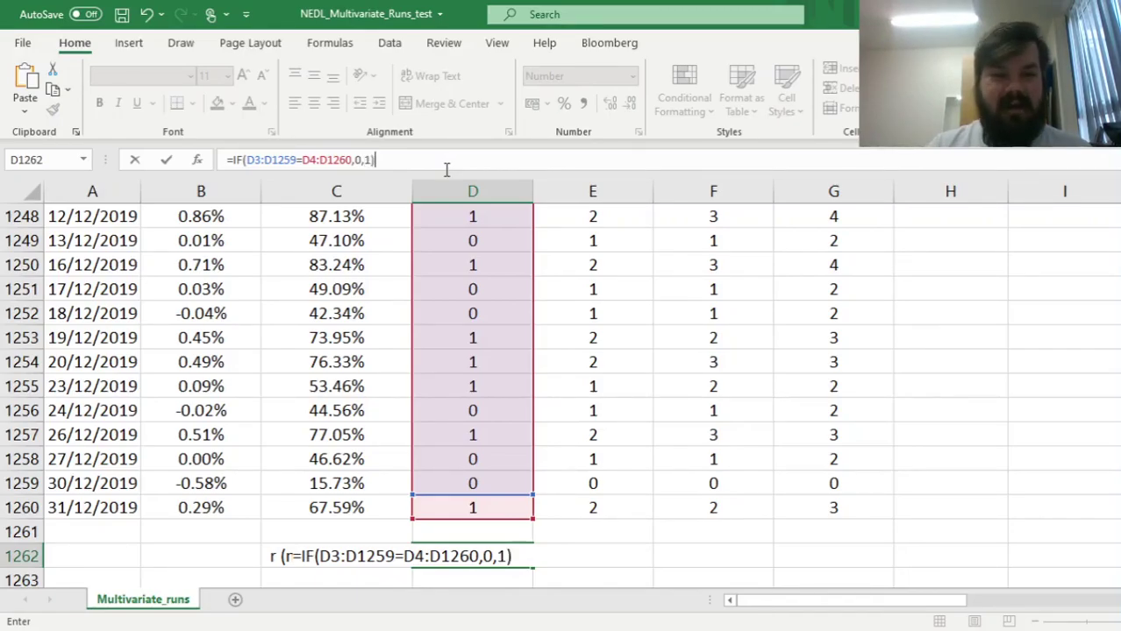
Step: Wrap the IF in SUM, add 1, and commit =SUM(IF(D3:D1259=D4:D1260,0,1))+1 as an array formula in D1262
left_click(232, 161)
type("SUM(")
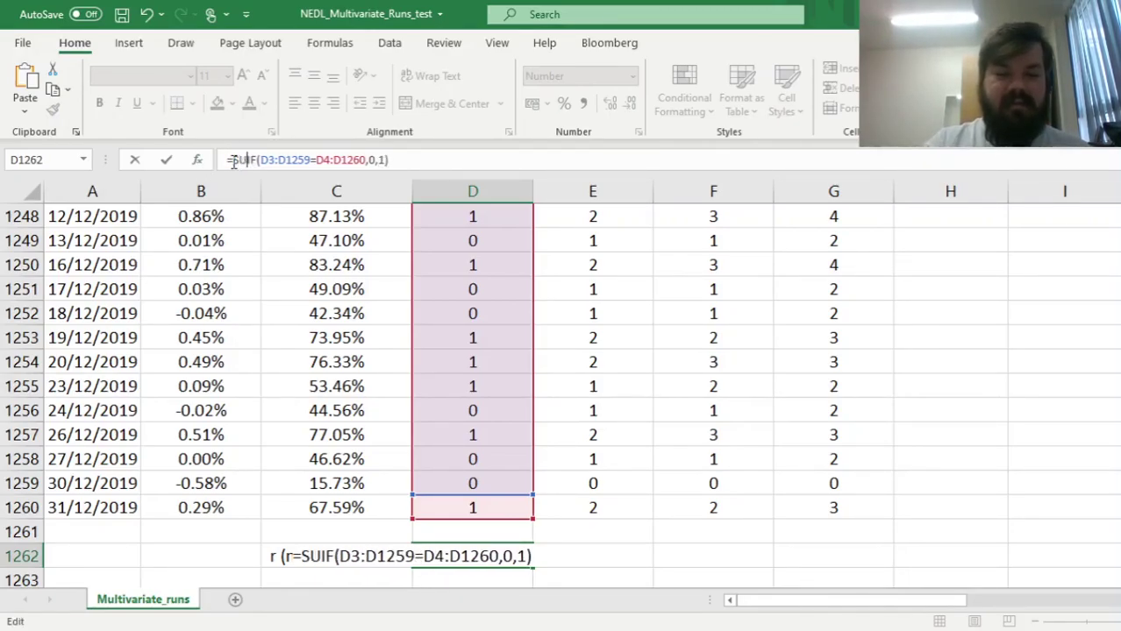
left_click(435, 162)
type(")")
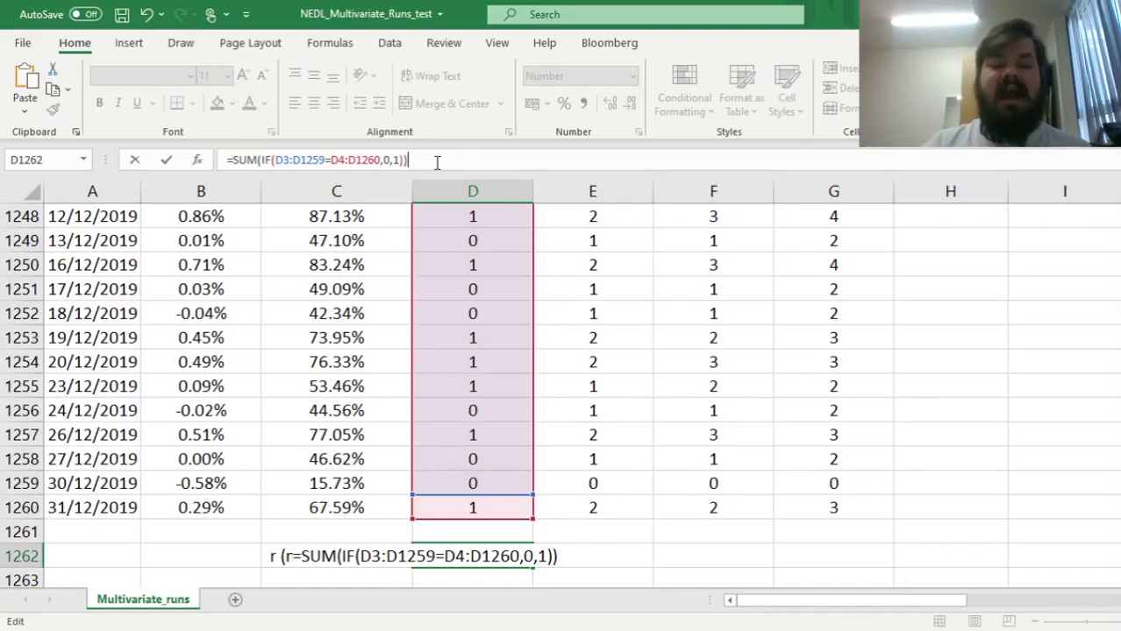
type("+ 1")
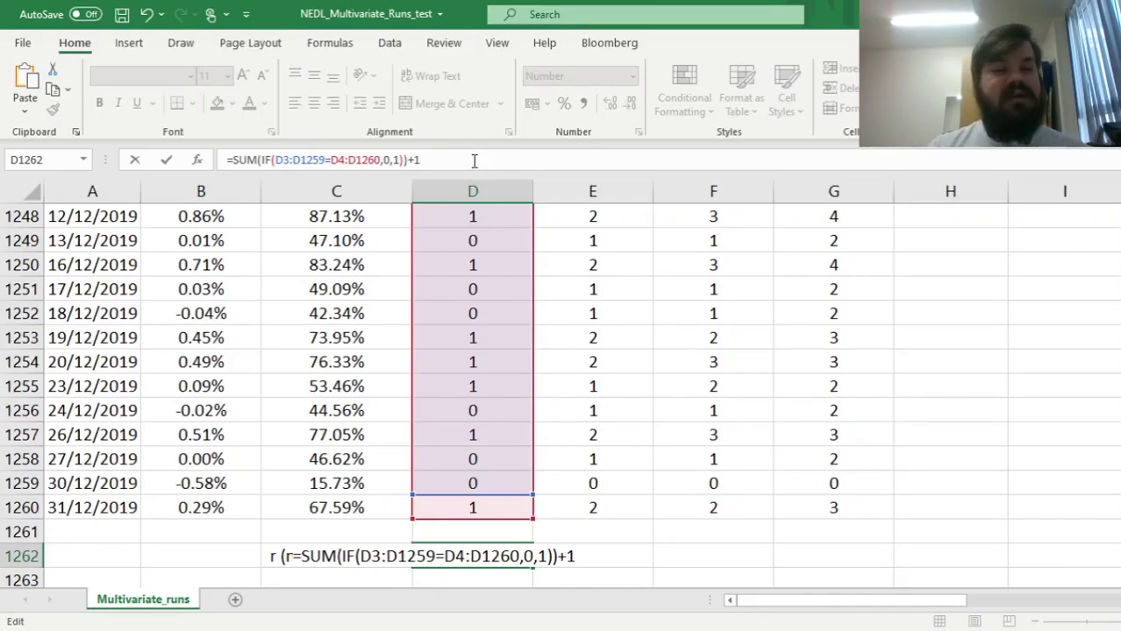
key("ctrl+shift+Return")
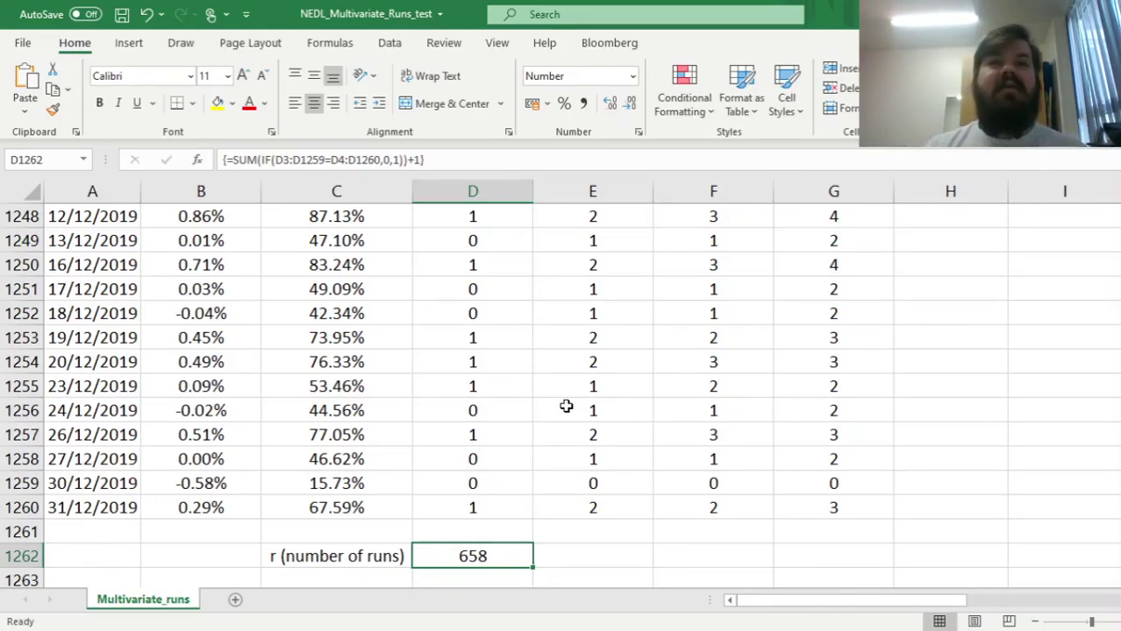
Step: Copy the number-of-runs formula from D1262 across to G1262 and review the run counts for each k
left_click_drag(531, 568, 878, 569)
left_click_drag(1001, 438, 991, 509)
left_click_drag(470, 431, 817, 446)
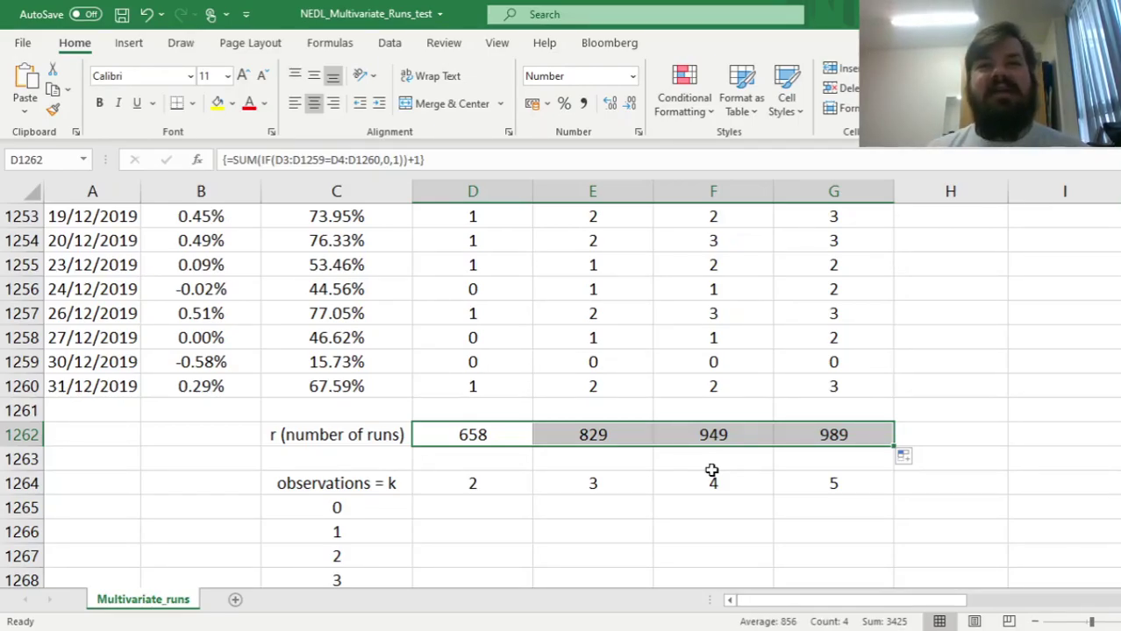
left_click_drag(445, 427, 835, 432)
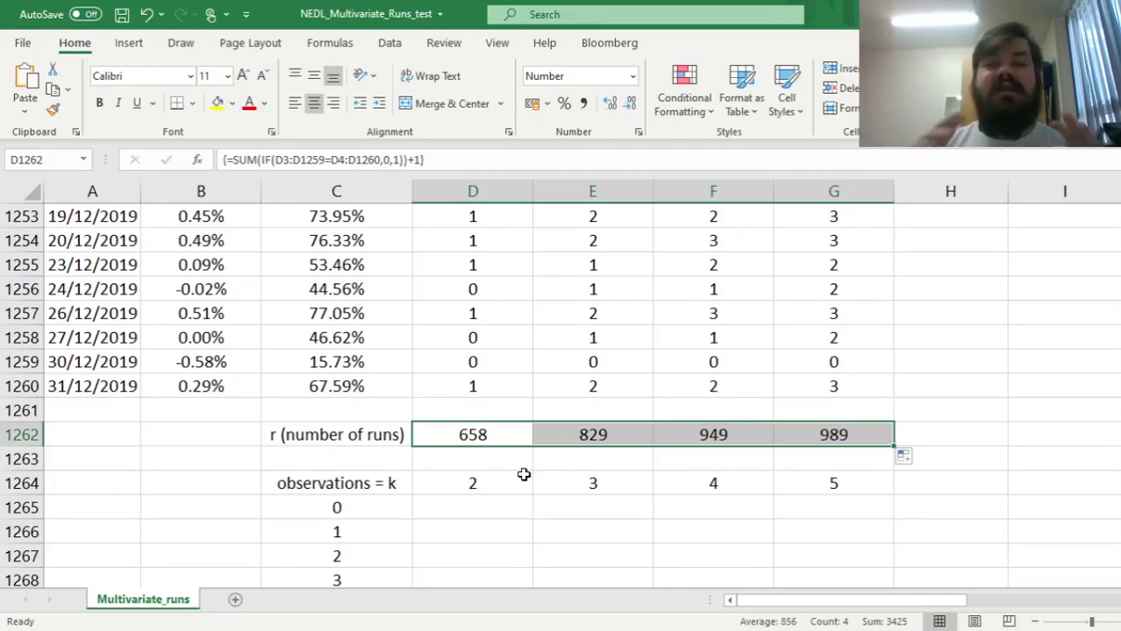
Step: Examine the formulas S = n − r and E(S) = F2/n below the p-value row
key("Down")
key("Down")
key("Down")
key("Down")
key("Down")
key("Down")
key("Down")
key("Down")
key("Down")
key("Down")
key("Down")
key("Down")
key("Down")
key("Down")
key("Down")
key("Down")
key("Down")
key("Down")
key("Down")
key("Down")
key("Up")
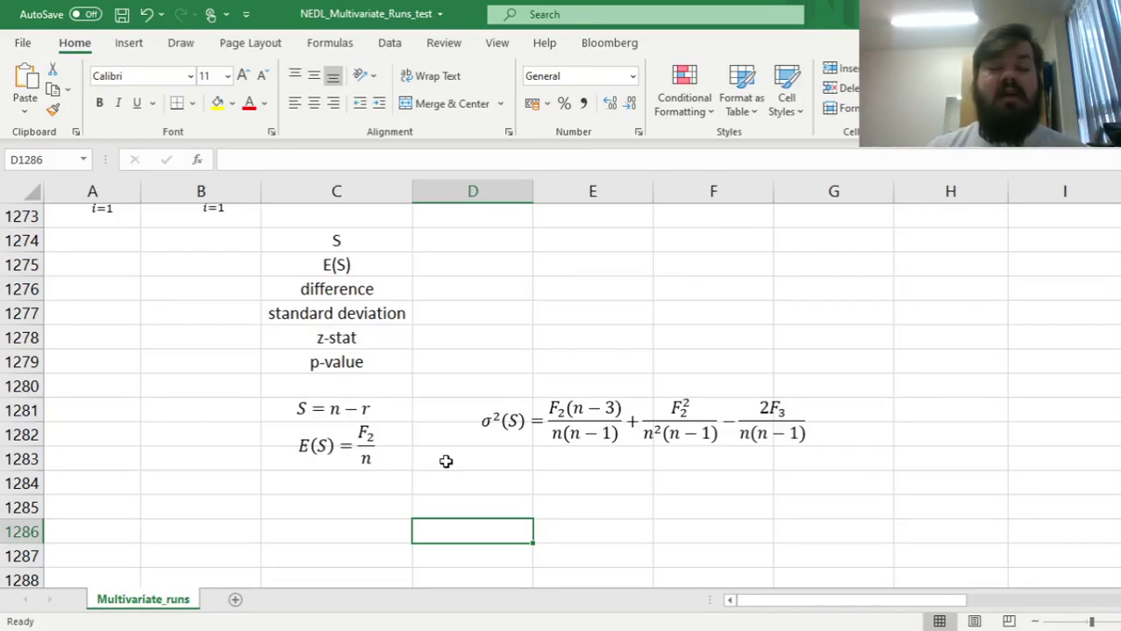
left_click(295, 405)
left_click(223, 433)
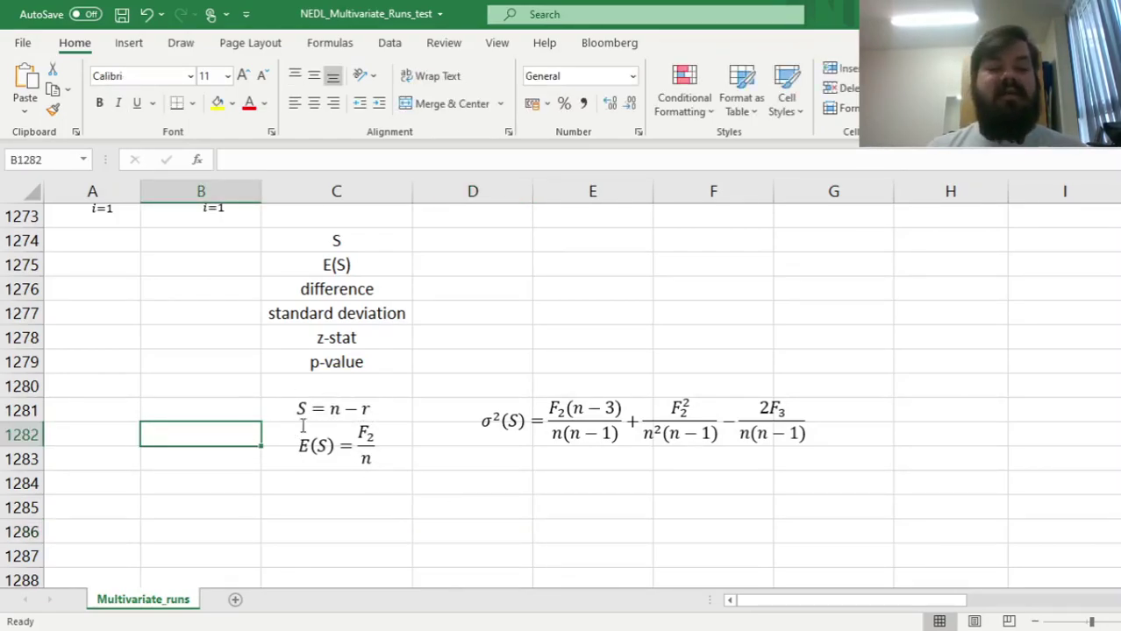
left_click(333, 409)
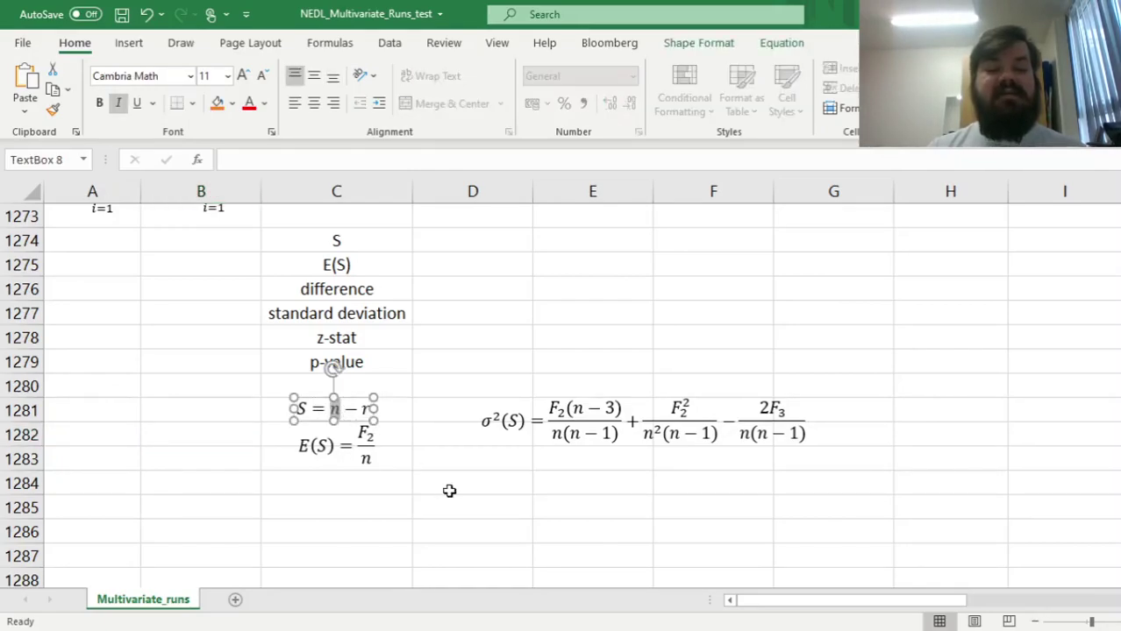
key("Right")
key("shift+Right")
left_click(505, 481)
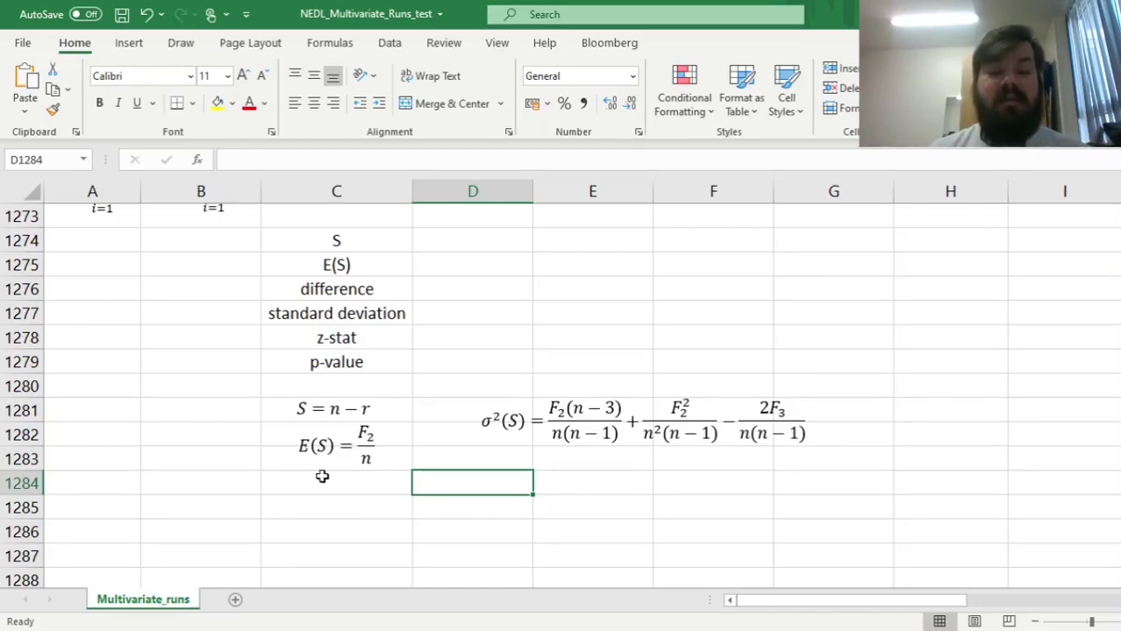
left_click(365, 435)
left_click_drag(367, 433, 382, 466)
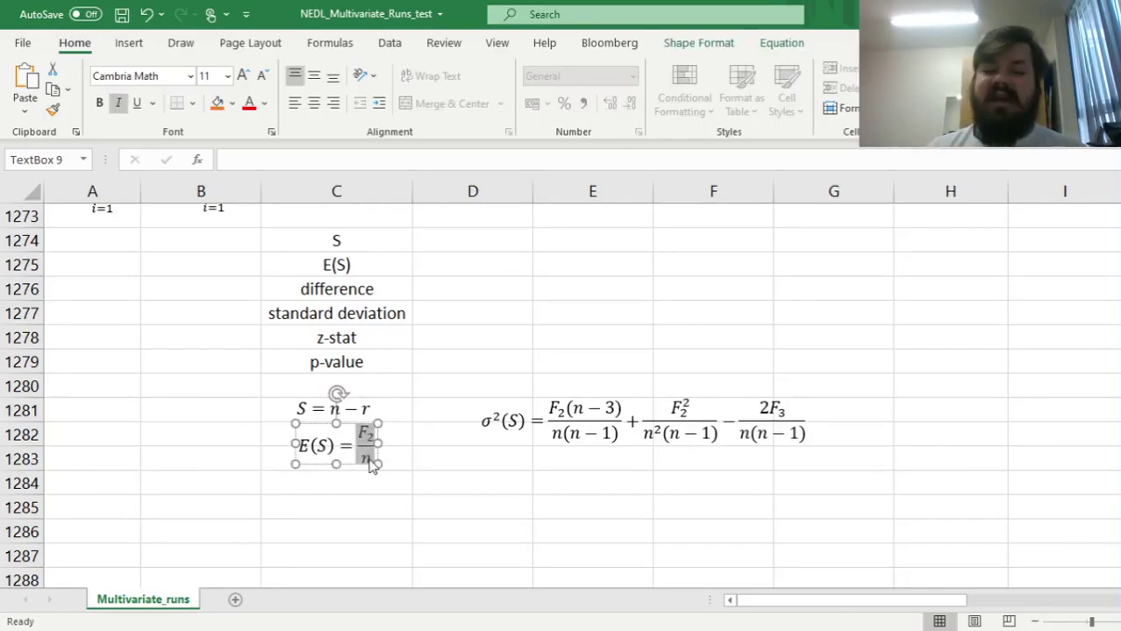
Step: Examine the Barton and David (1957) formula for F2 as the sum of squared group observation counts
left_click(71, 383)
key("Up")
key("Up")
key("Up")
key("Up")
key("Up")
key("Up")
key("Up")
key("Up")
key("Up")
key("Up")
key("Up")
key("Up")
key("Up")
key("Up")
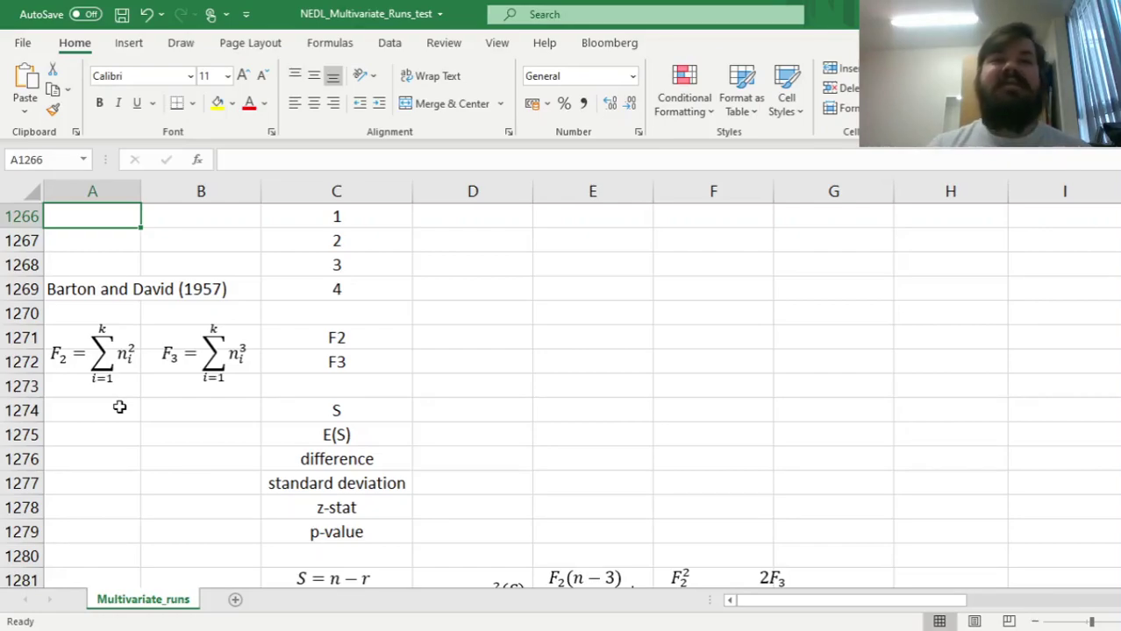
left_click(136, 353)
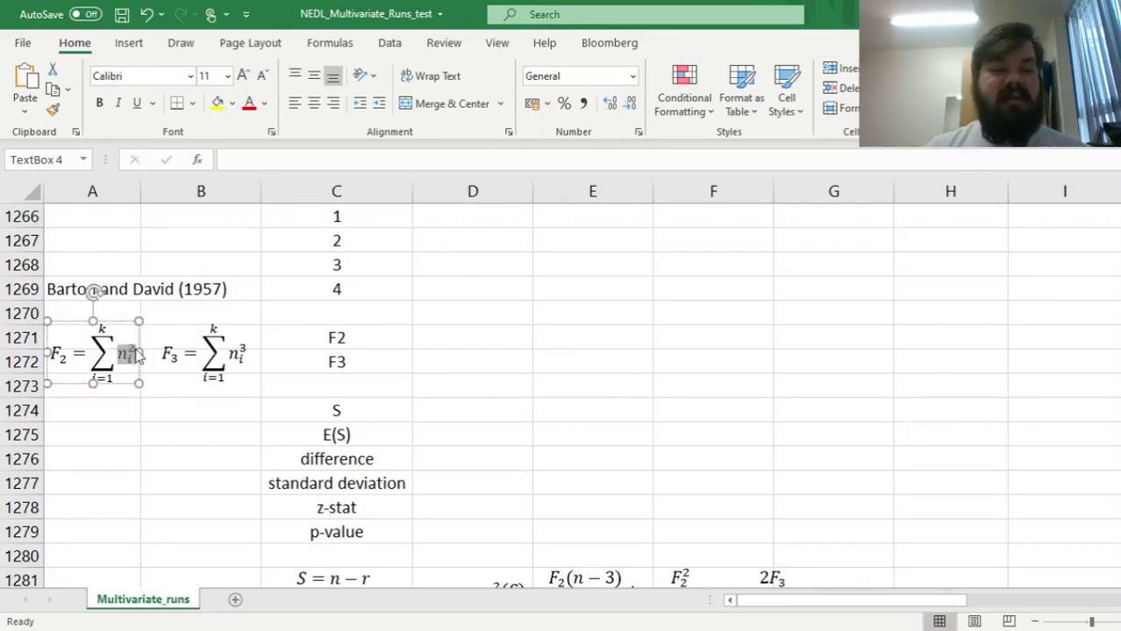
left_click(123, 412)
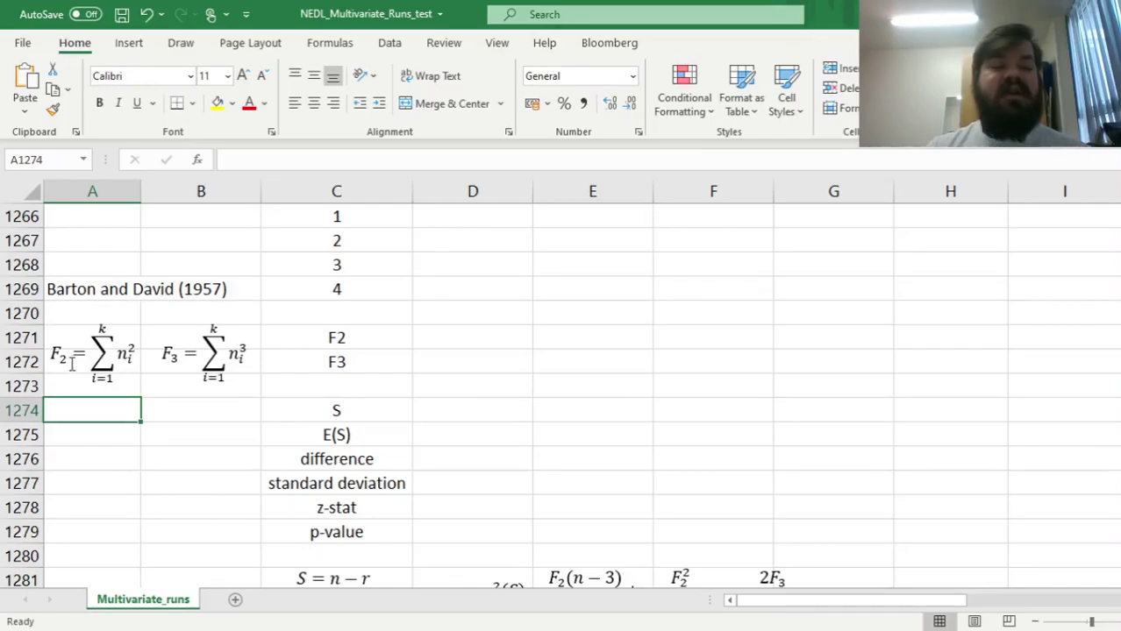
left_click(108, 362)
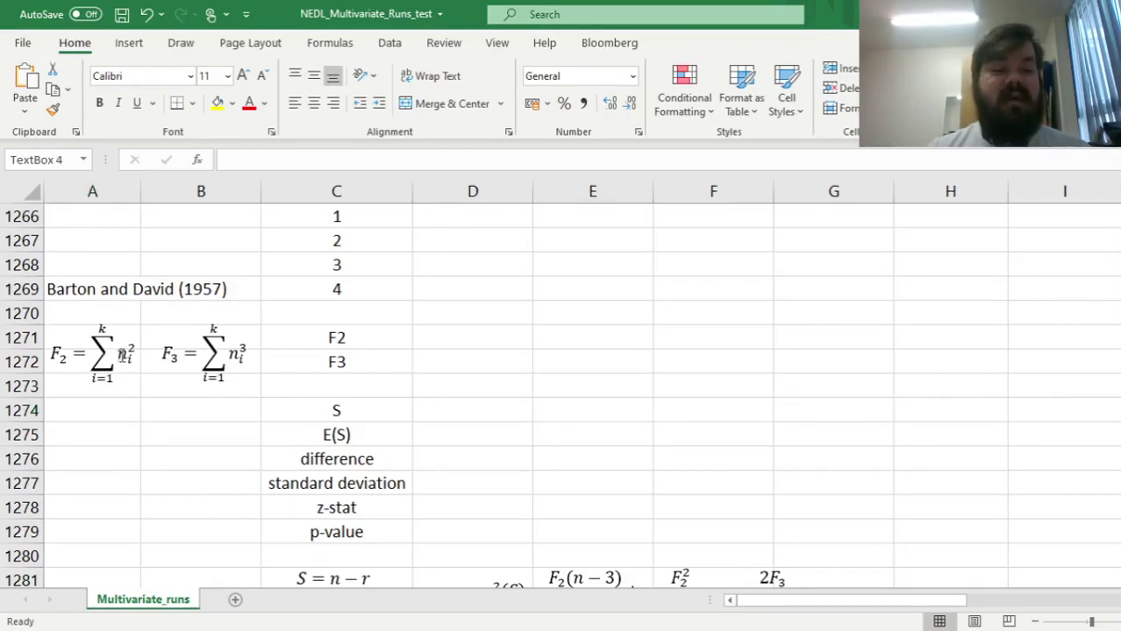
Step: Examine the variance formula σ²(S) below the p-value row and its F2, F3 and n terms
left_click(94, 436)
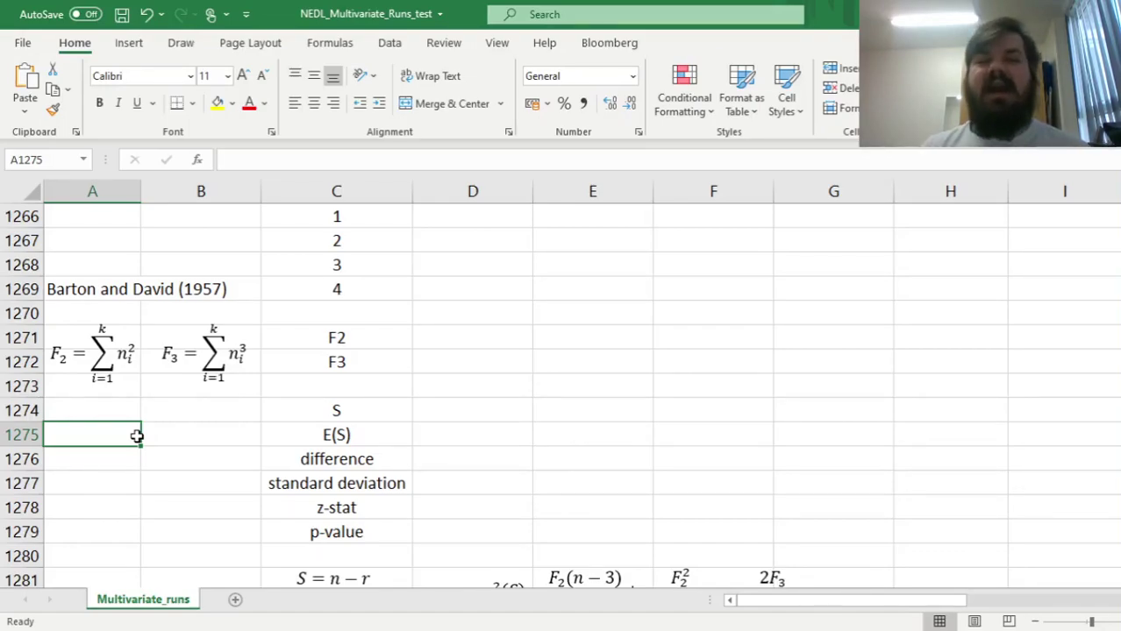
key("Down")
key("Down")
key("Down")
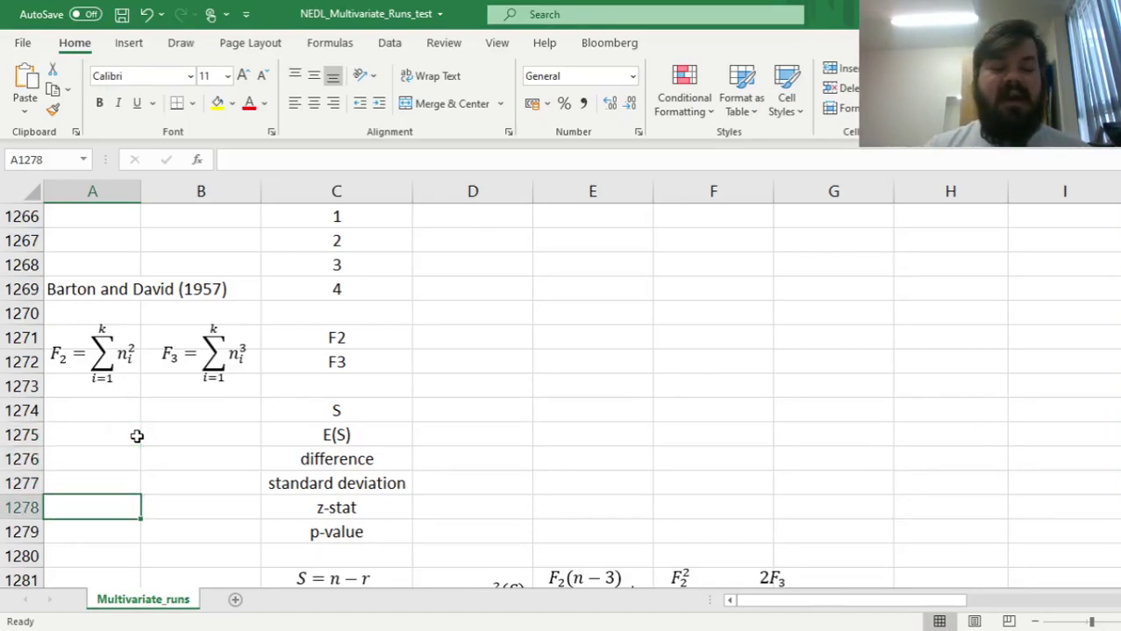
key("Down")
key("Down")
key("Down")
key("Down")
key("Down")
key("Down")
key("Down")
key("Down")
key("Down")
key("Down")
key("Down")
key("Down")
key("Down")
key("Down")
key("Down")
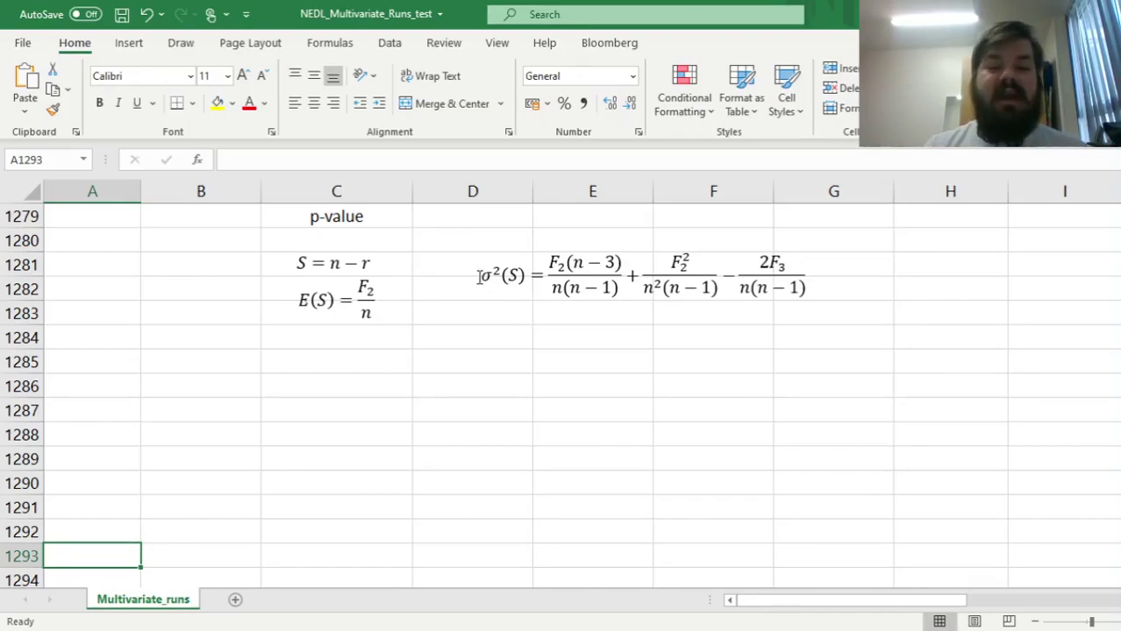
left_click_drag(479, 276, 522, 278)
left_click(508, 307)
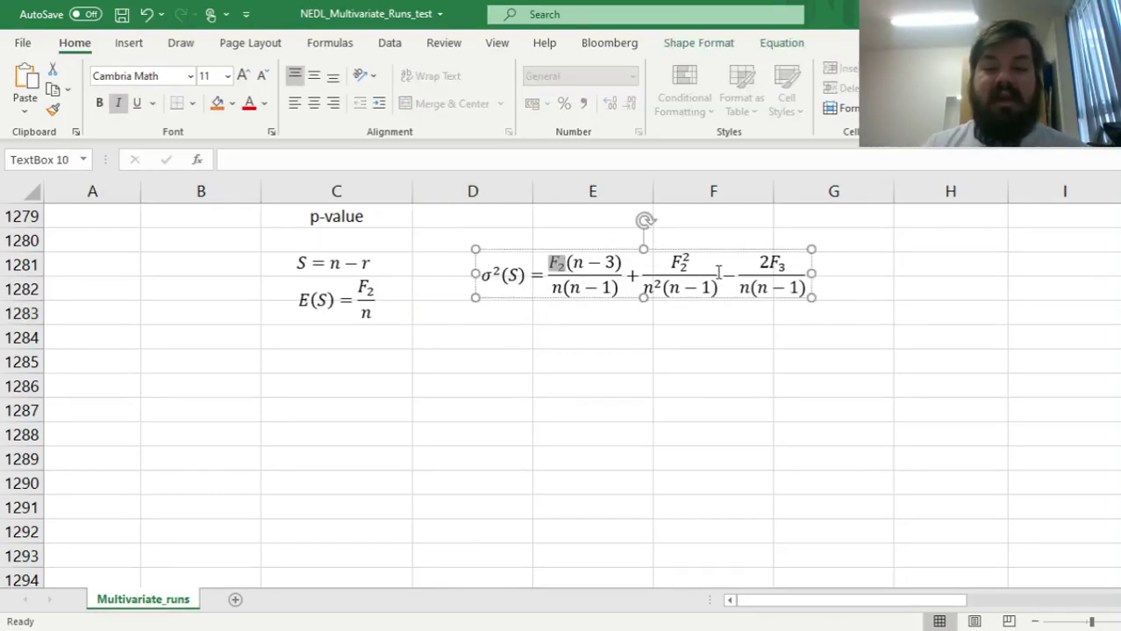
double_click(776, 263)
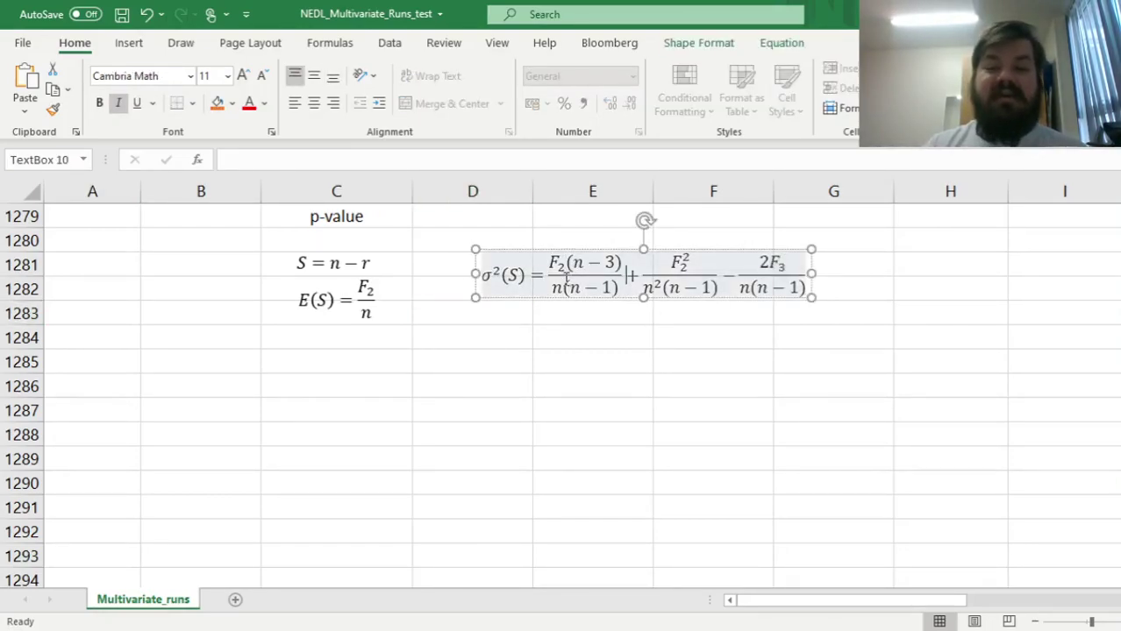
left_click(469, 331)
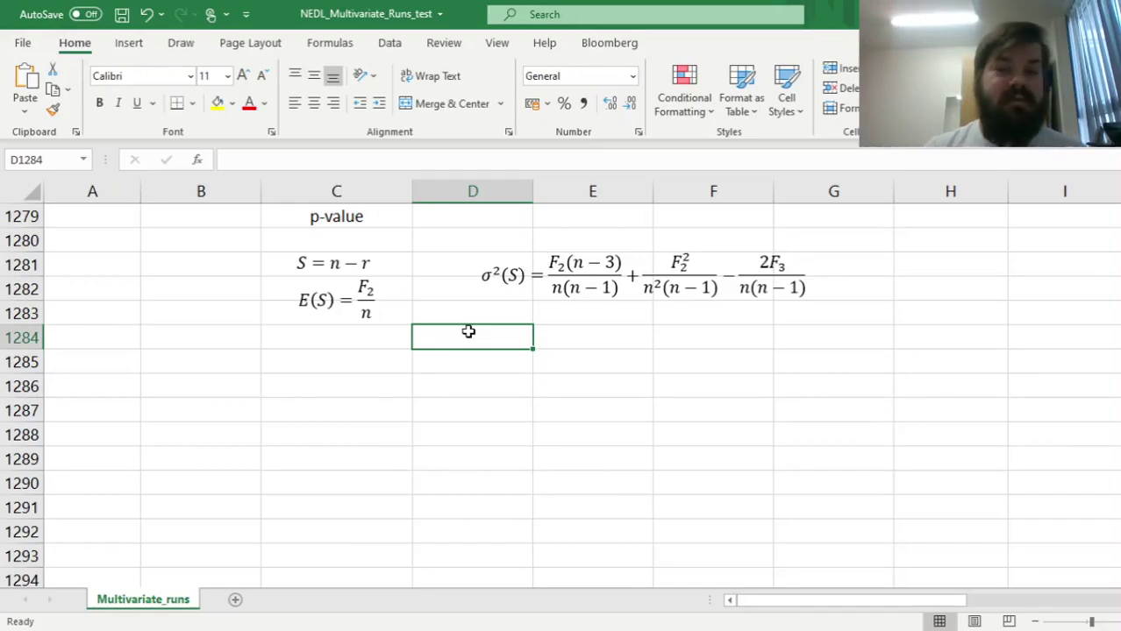
left_click_drag(438, 295, 475, 283)
Step: Start a COUNTIF formula in D1265 over the k=2 group column with locked rows, D$3:D$1260
left_click(351, 281)
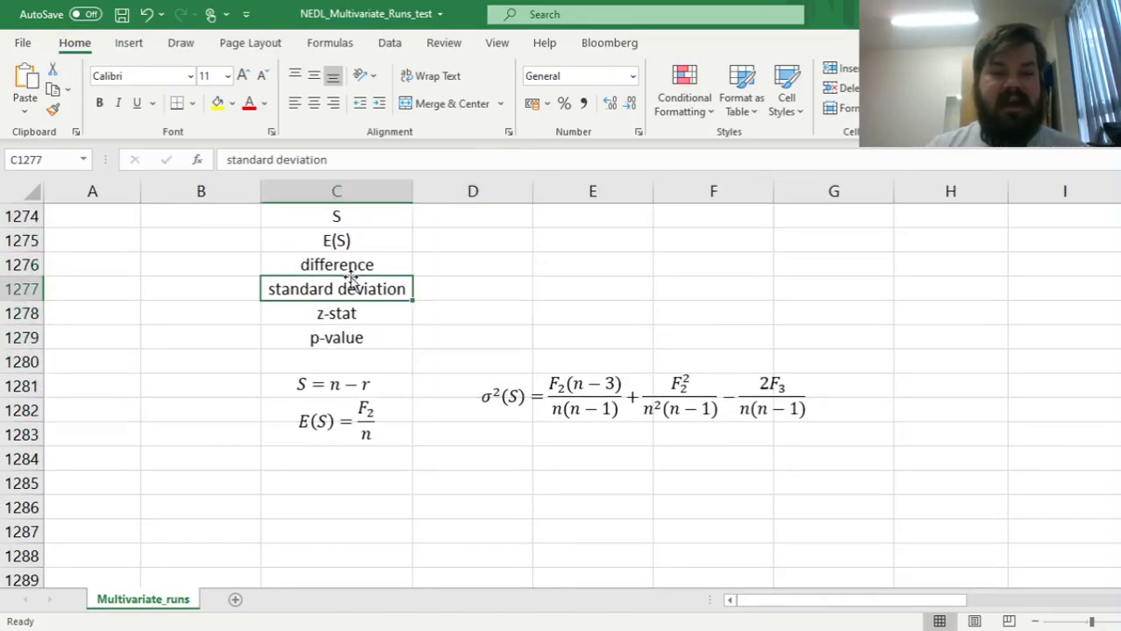
key("Up")
key("Up")
key("Up")
key("Up")
key("Up")
key("Up")
key("Up")
key("Up")
key("Up")
key("Up")
key("Up")
key("Up")
key("Up")
key("Up")
key("Up")
key("Up")
key("Up")
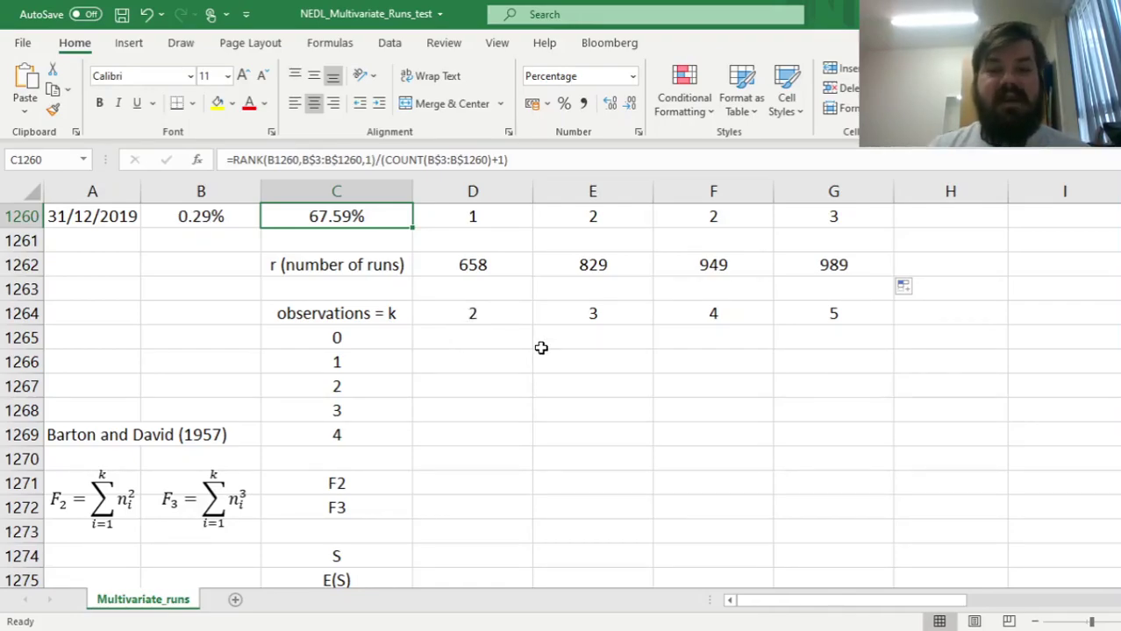
left_click(465, 337)
type("=COUNTIF(")
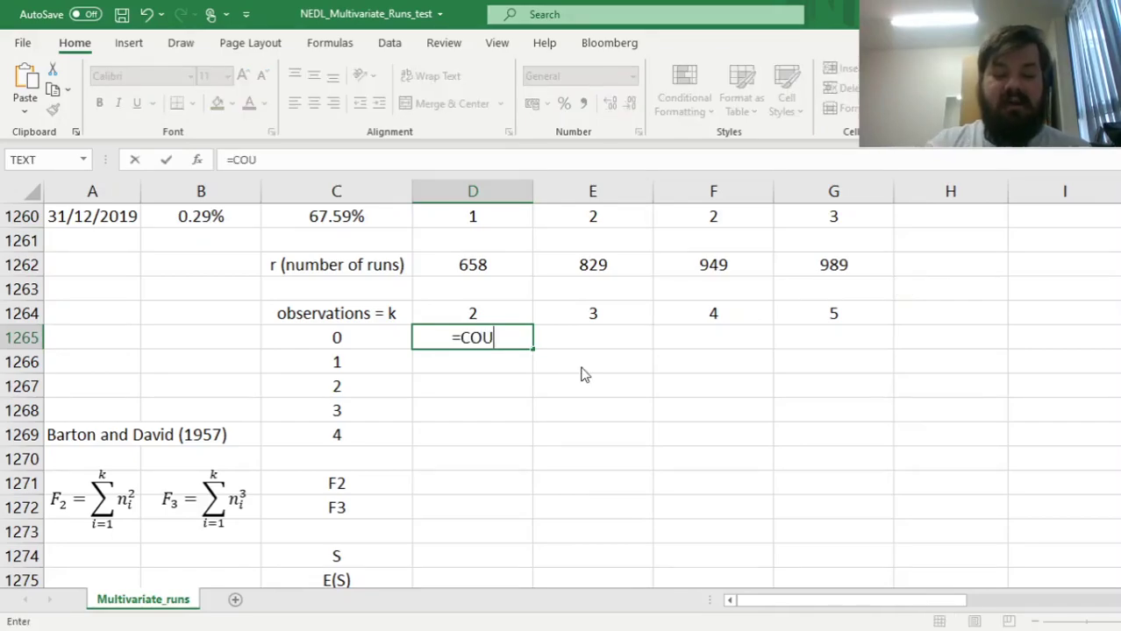
left_click(468, 219)
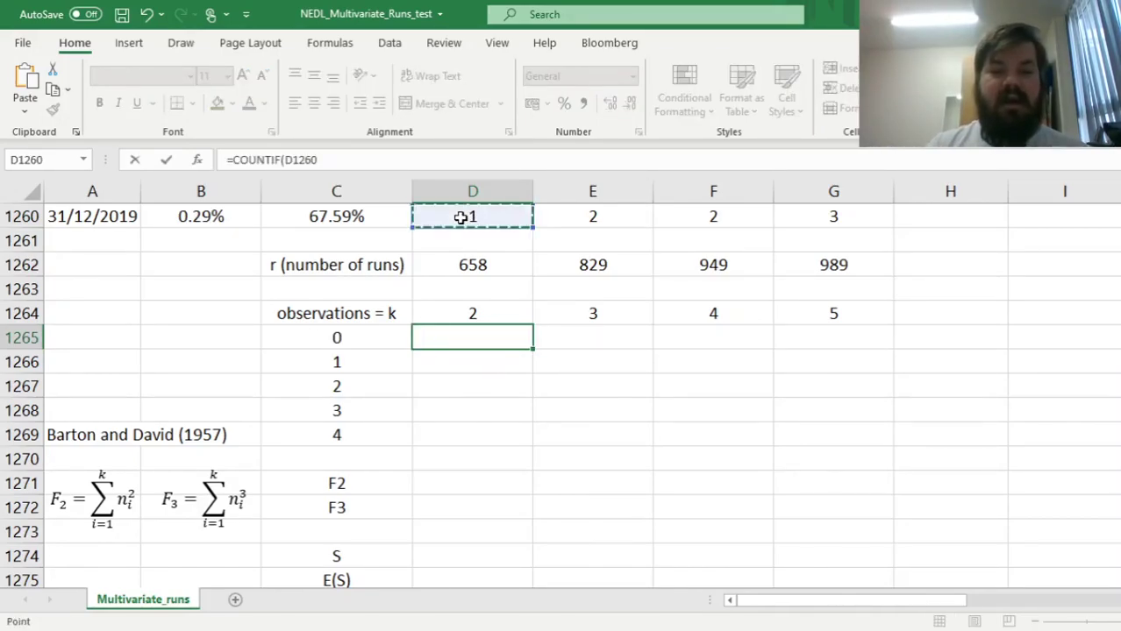
key("ctrl+Up")
key("Down")
key("ctrl+shift+Down")
left_click(292, 160)
type("$")
key("Right")
key("Right")
key("Right")
type("$")
key("Right")
key("Right")
key("Right")
key("Right")
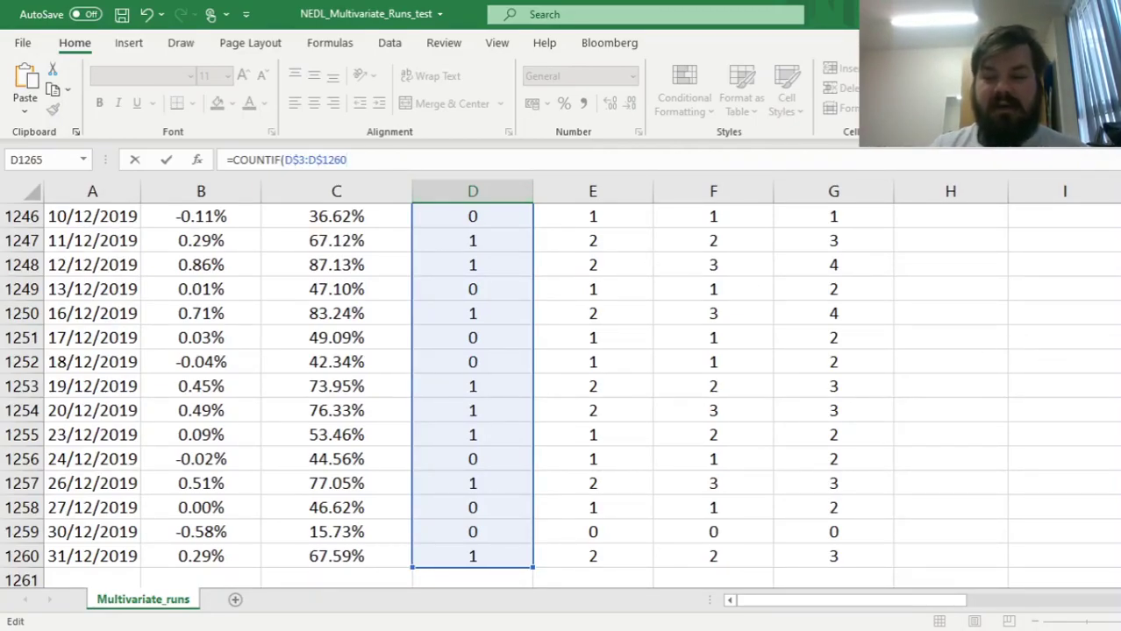
scroll(683, 432, "down", 8)
scroll(684, 433, "up", 4)
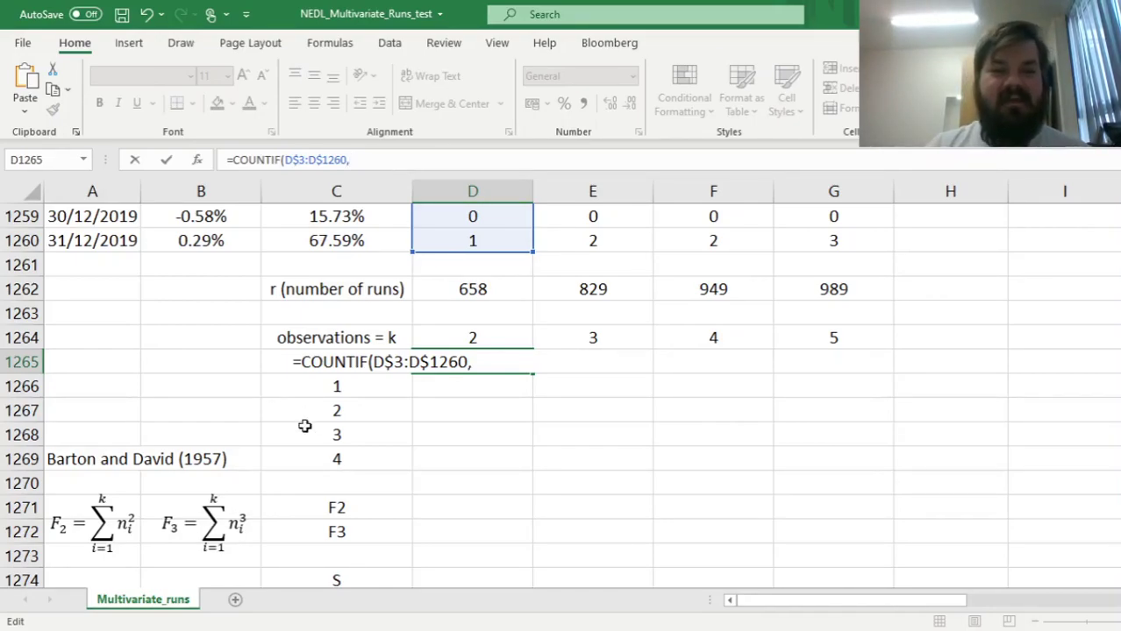
Step: Complete the formula in D1265 with the column-locked criterion, giving =COUNTIF(D$3:D$1260,$C1265), and commit it
left_click(326, 439)
key("Up")
key("Up")
key("Up")
key("Up")
key("Down")
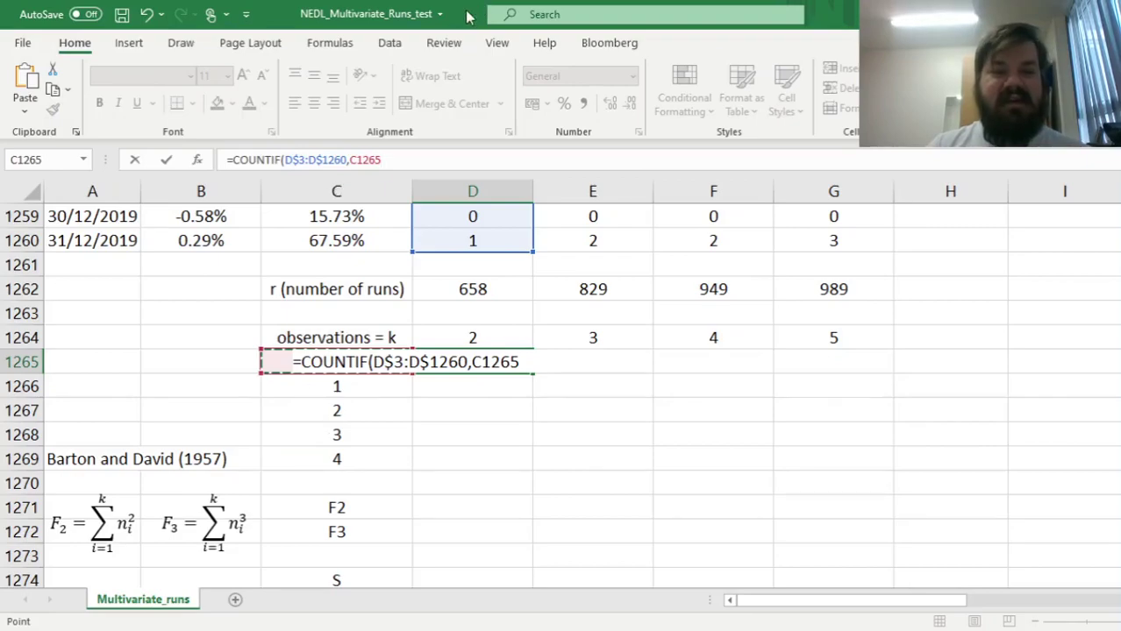
left_click(351, 159)
type("$")
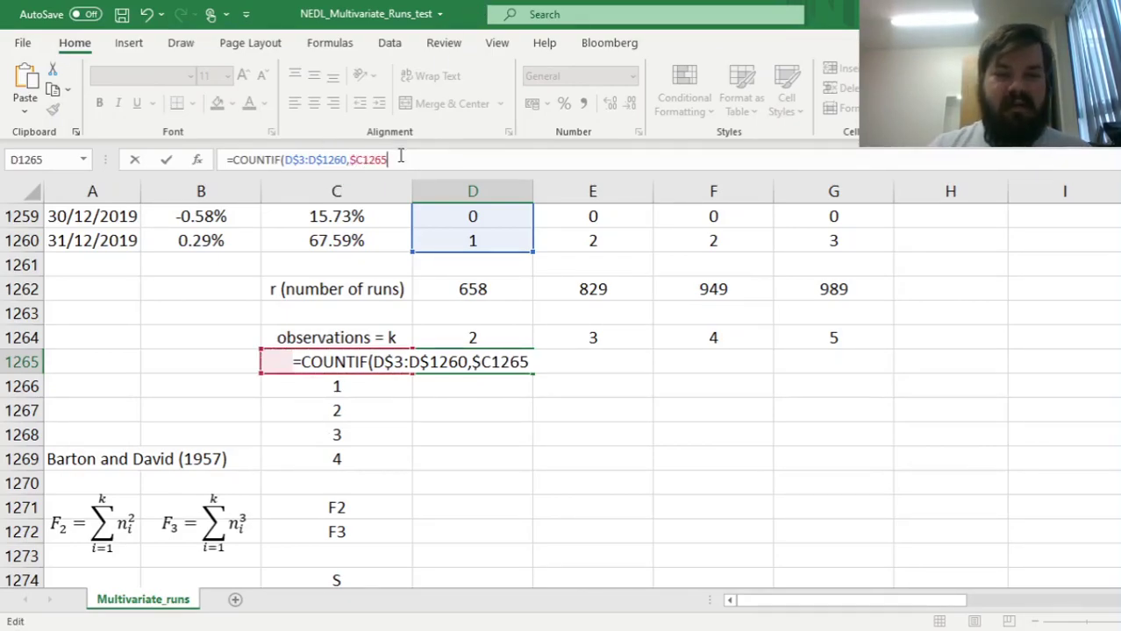
type(")")
key("ctrl+Return")
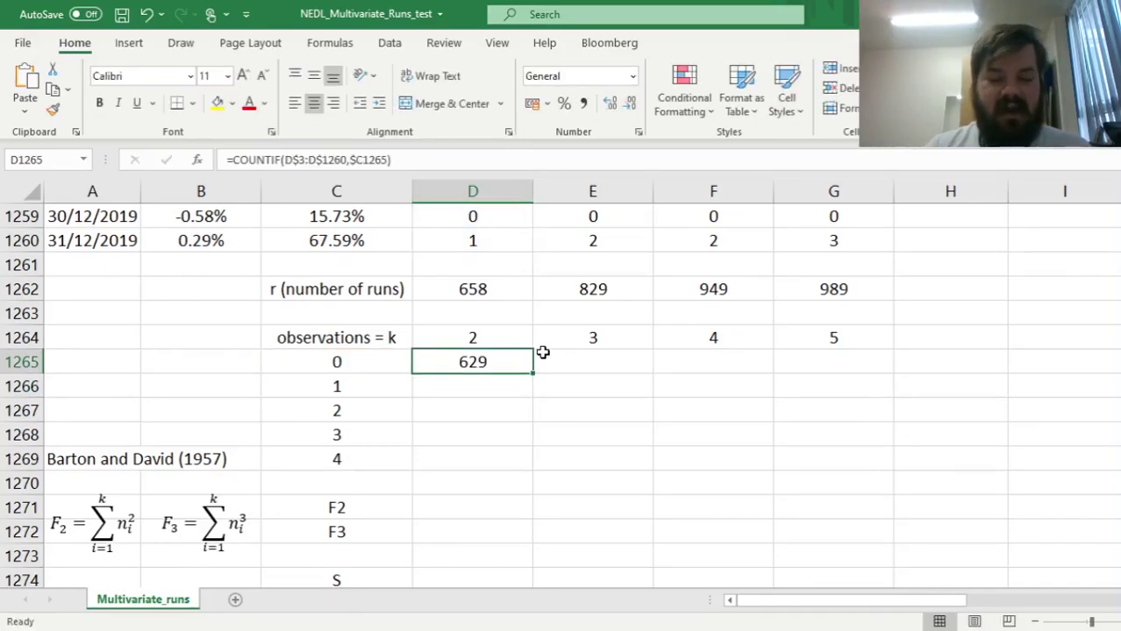
Step: Copy the COUNTIF formula from D1265 down to D1269 and review the k=2 group counts
left_click_drag(532, 373, 527, 466)
left_click(668, 453)
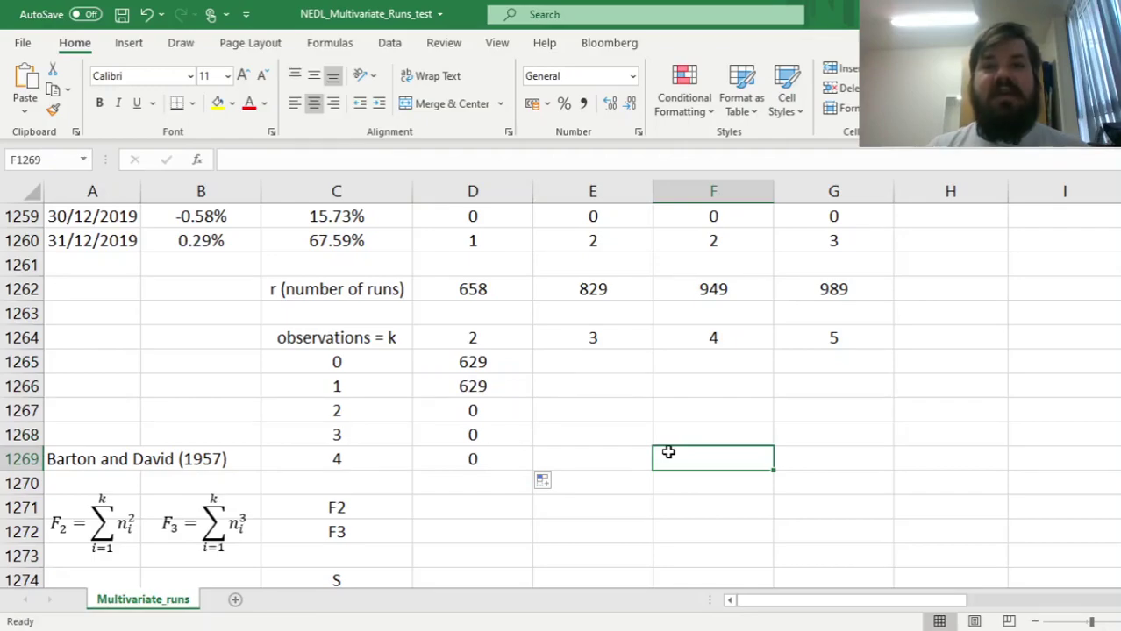
left_click_drag(448, 351, 448, 383)
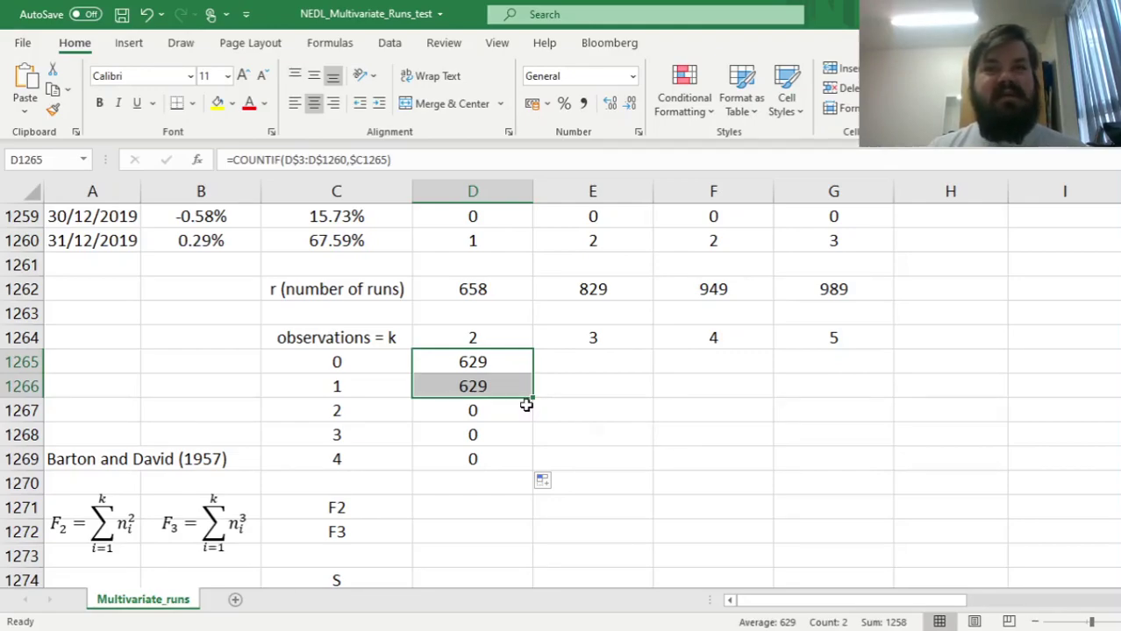
Step: Copy the group counts in D1265:D1269 across to column G and review the counts for k = 3, 4 and 5
left_click_drag(483, 367, 860, 451)
left_click(593, 435)
left_click_drag(581, 337, 581, 458)
left_click_drag(736, 360, 730, 455)
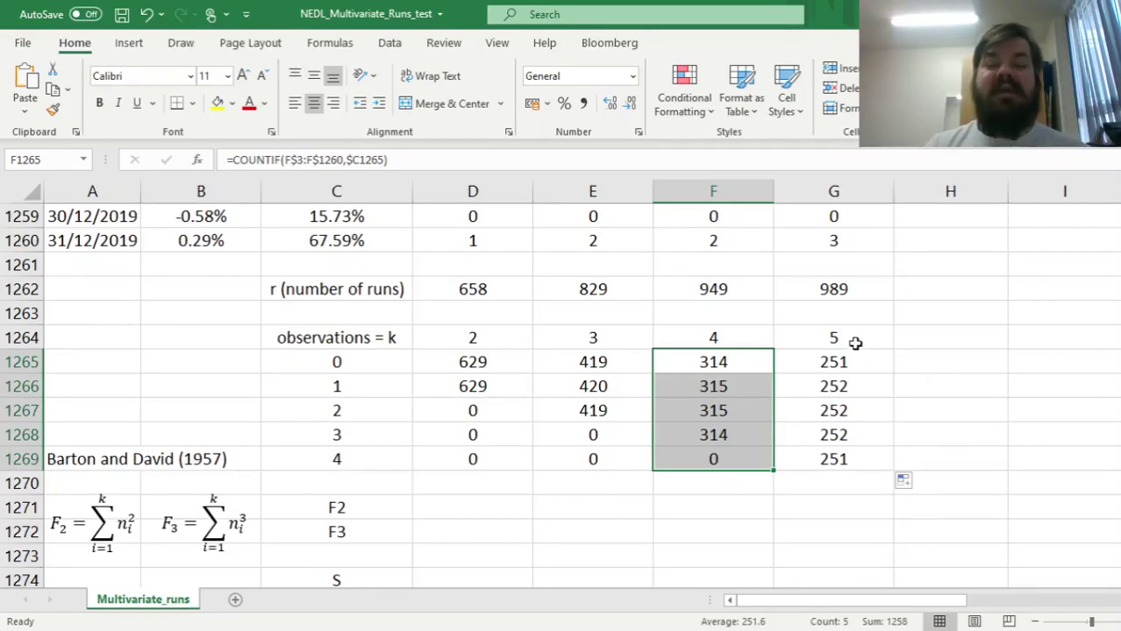
left_click_drag(840, 360, 831, 460)
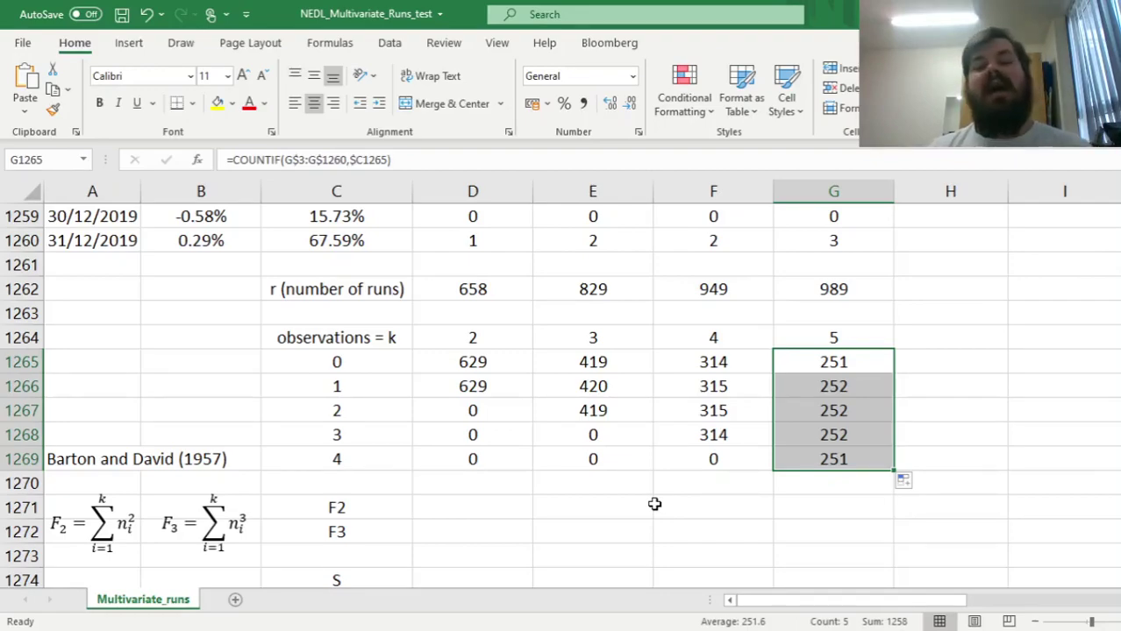
Step: Compute F2 in D1271 with the array formula =SUM(D1265:D1269^2)
left_click(472, 507)
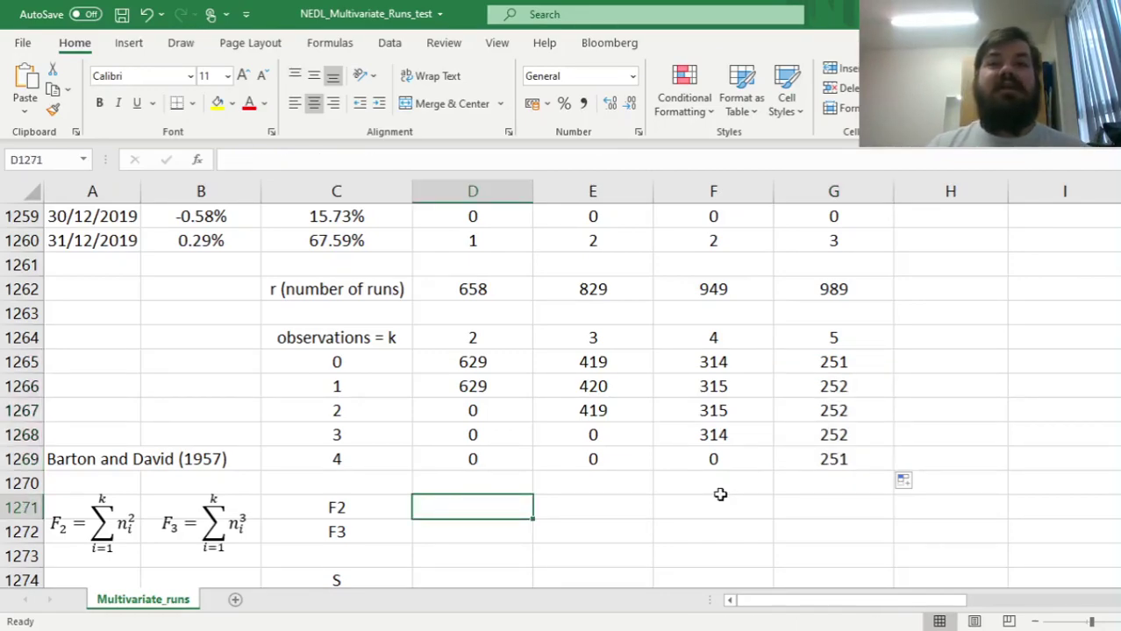
type("=SUM(")
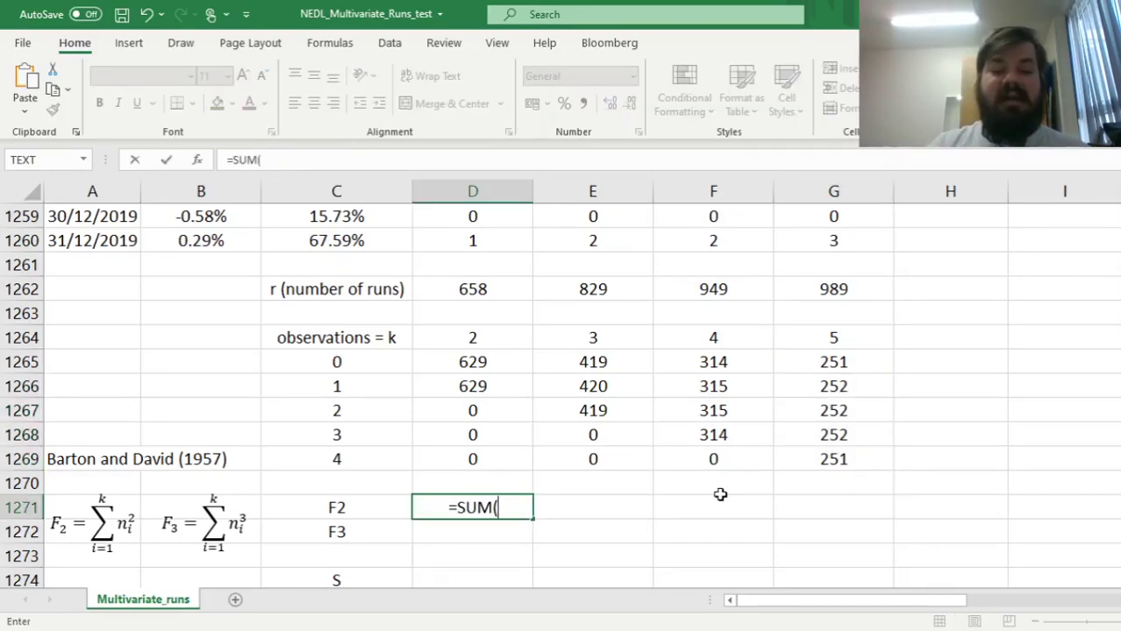
left_click_drag(438, 369, 452, 468)
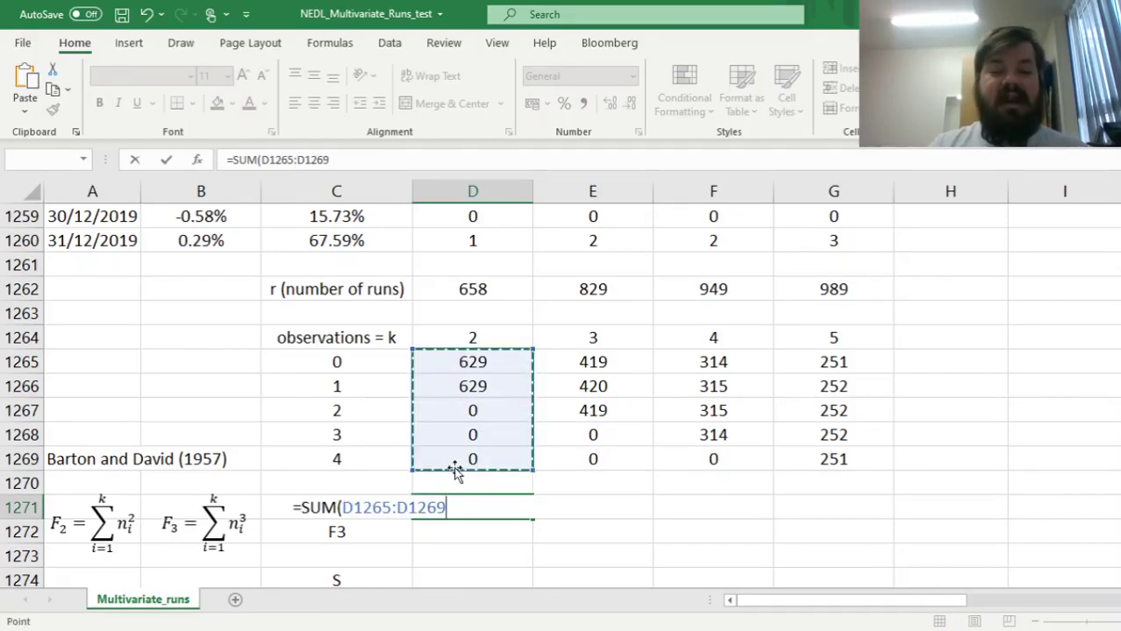
type("^2)")
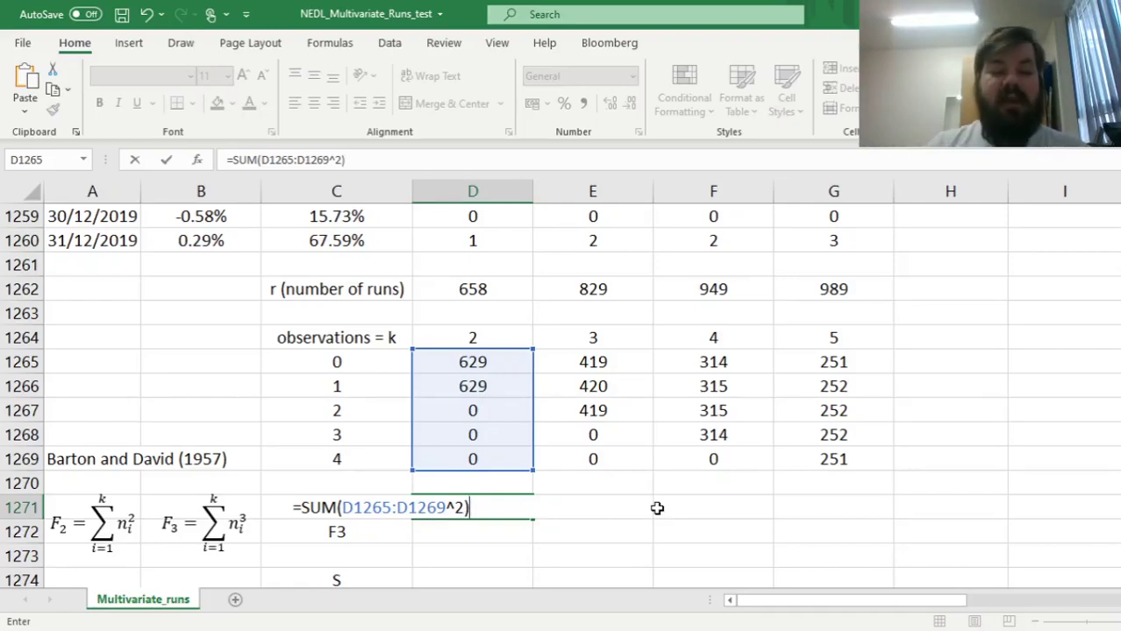
key("ctrl+Return")
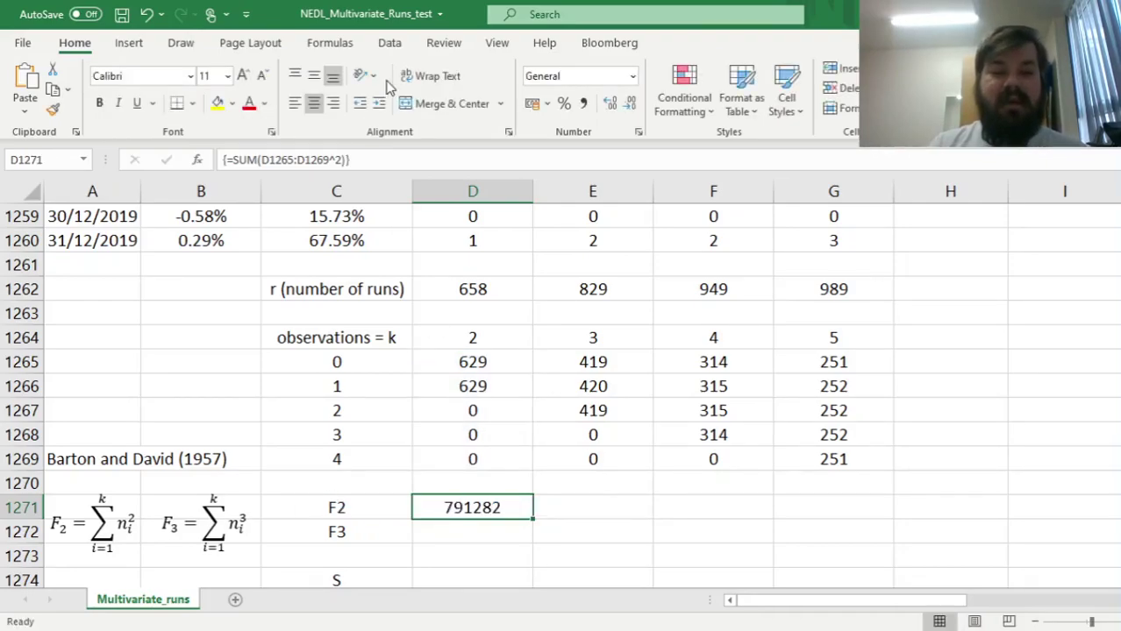
Step: Reuse the F2 formula in D1272 with exponent 3, committing =SUM(D1265:D1269^3) as an array formula for F3
left_click_drag(355, 160, 99, 153)
key("ctrl+c")
key("Escape")
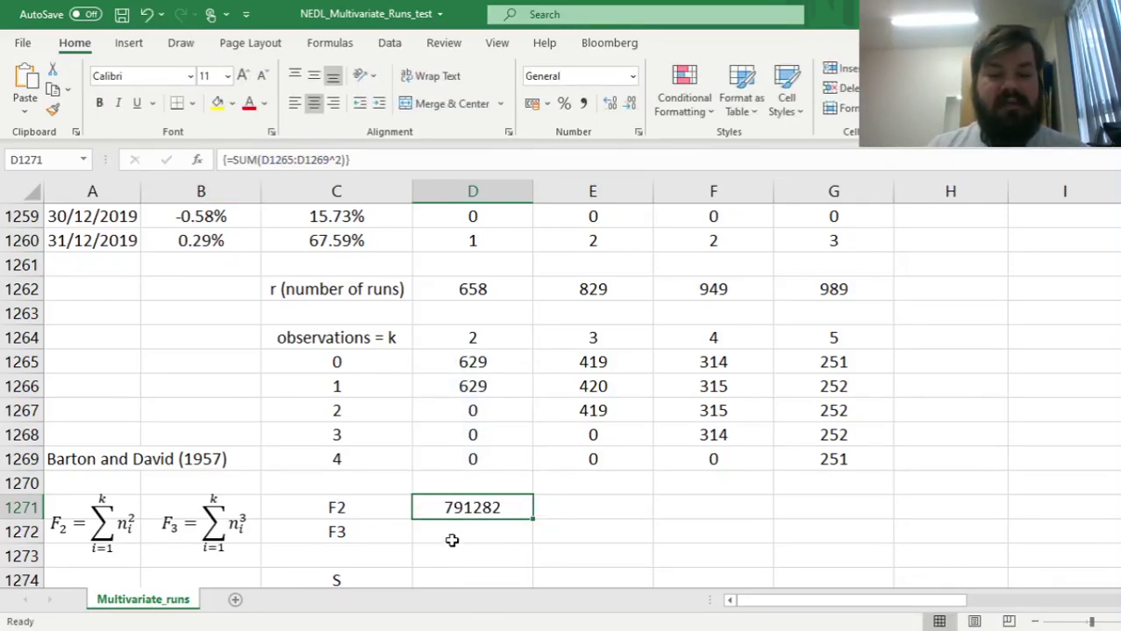
left_click(452, 534)
left_click(269, 154)
key("ctrl+v")
left_click(340, 161)
key("BackSpace")
type("3")
key("ctrl+shift+Return")
Step: Copy the F2 and F3 formulas from D1271:D1272 across to column G
key("Up")
key("shift+Down")
left_click_drag(532, 543, 944, 538)
Step: Start the S formula in D1274 by counting all return observations with absolute references, COUNT($B$3:$B$1260), followed by a minus sign
key("Up")
key("Up")
key("Up")
key("Down")
key("Down")
key("Down")
key("Down")
key("Down")
key("Down")
key("Down")
key("Down")
key("Down")
key("Down")
key("Down")
key("Down")
key("Down")
key("Down")
key("Down")
key("Down")
key("Down")
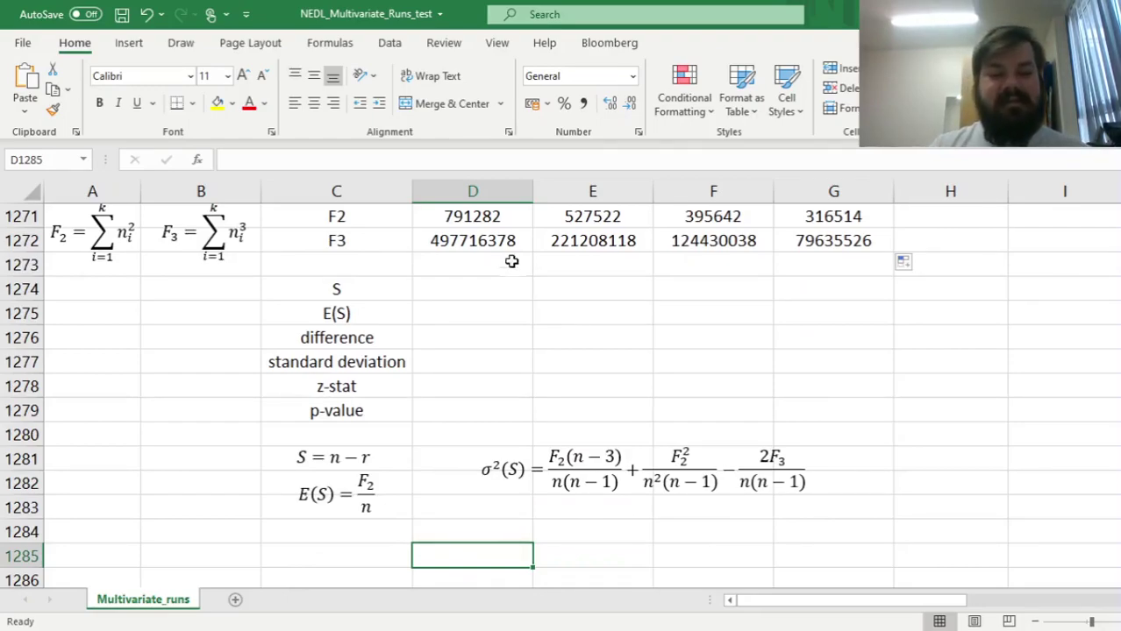
left_click(487, 286)
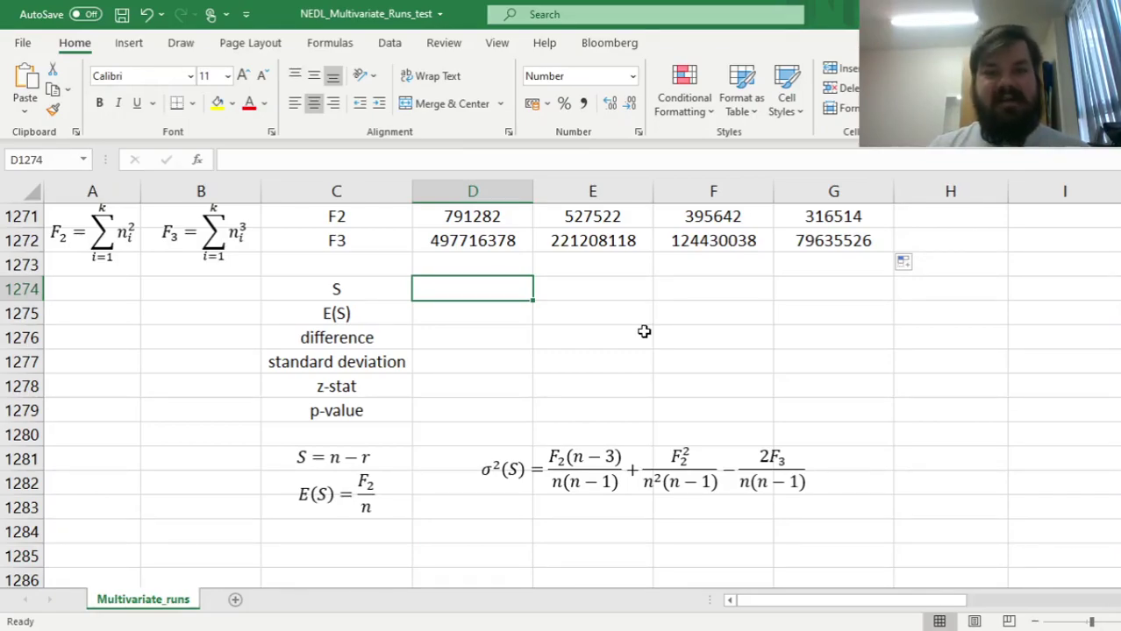
type("=")
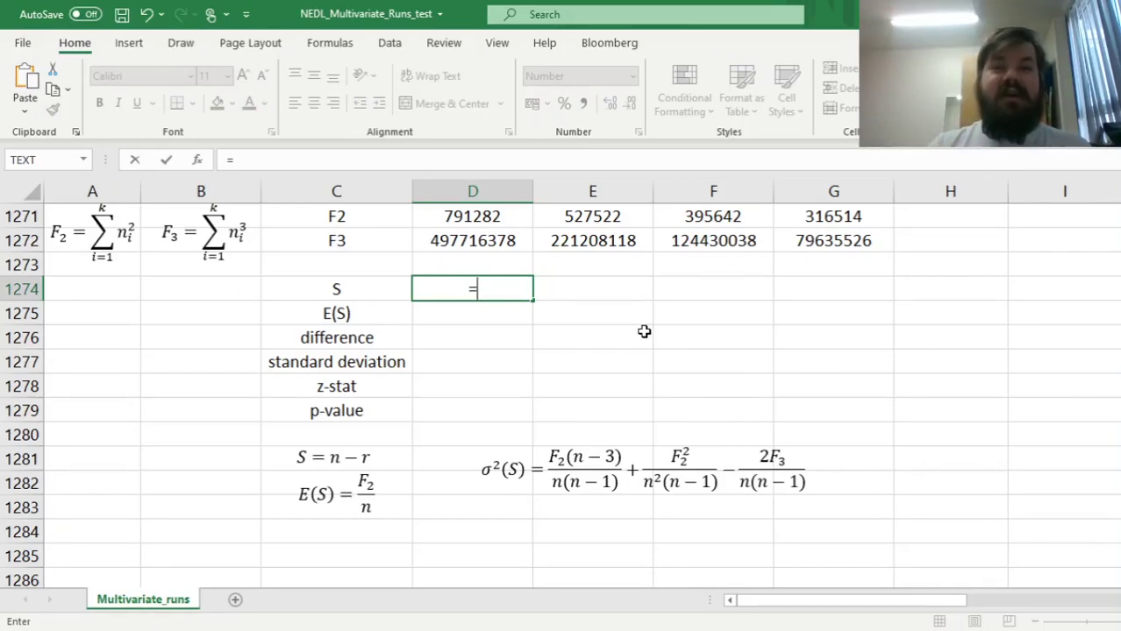
type("COUNT(")
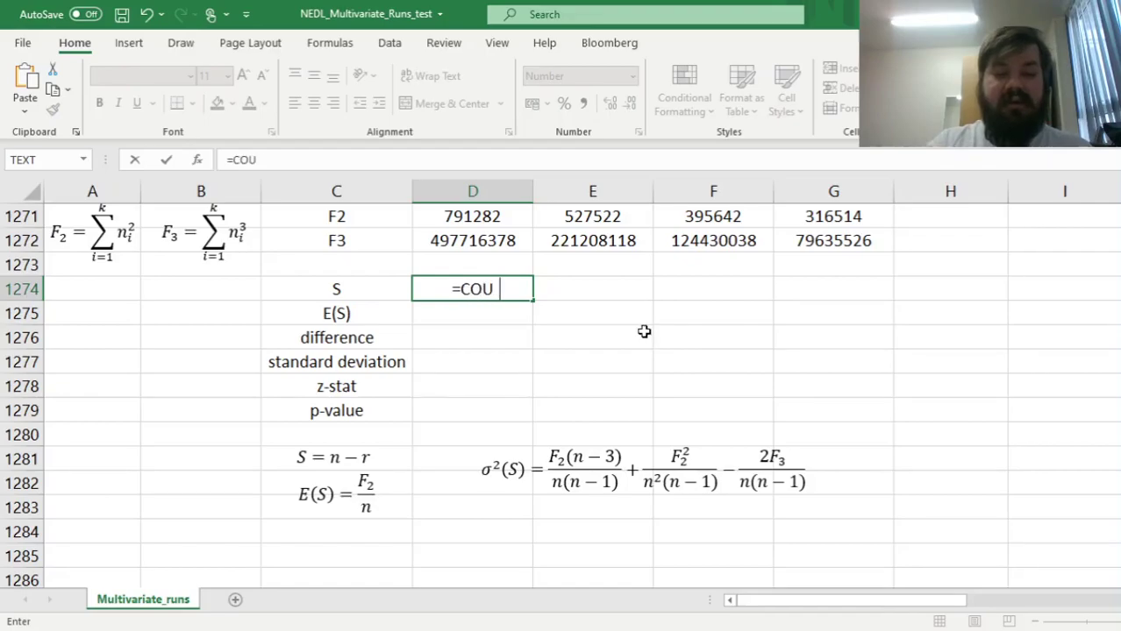
left_click(117, 331)
key("ctrl+Up")
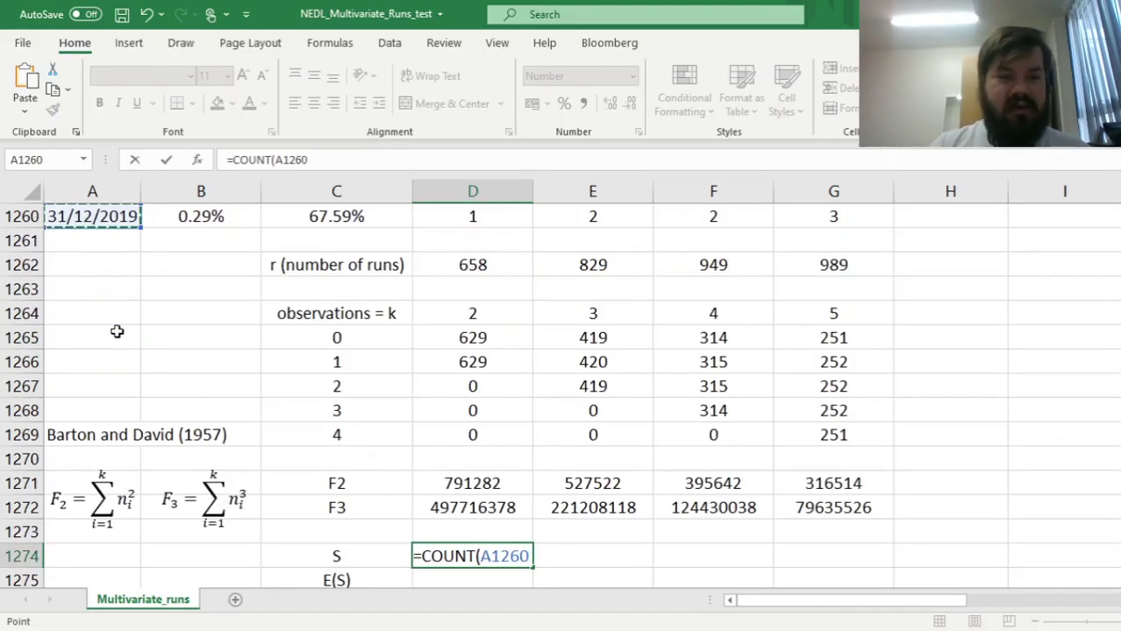
key("ctrl+Up")
left_click(190, 239)
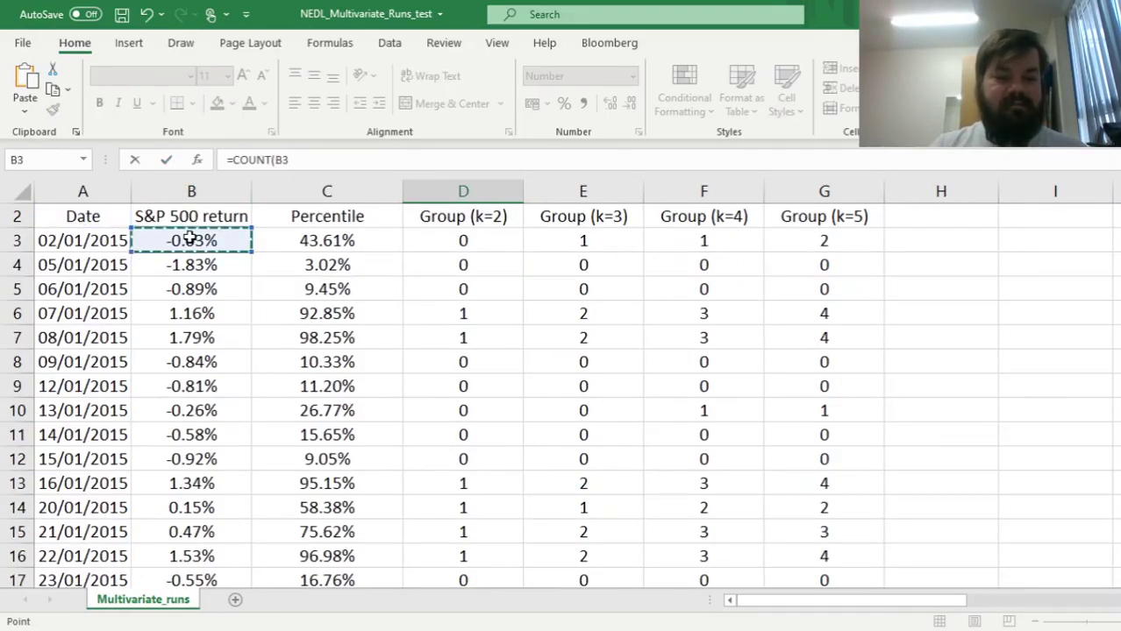
key("ctrl+shift+Down")
left_click(278, 159)
type("$")
key("Right")
type("$")
key("Right")
key("Right")
type("$")
key("Right")
type("$")
key("End")
type(")-")
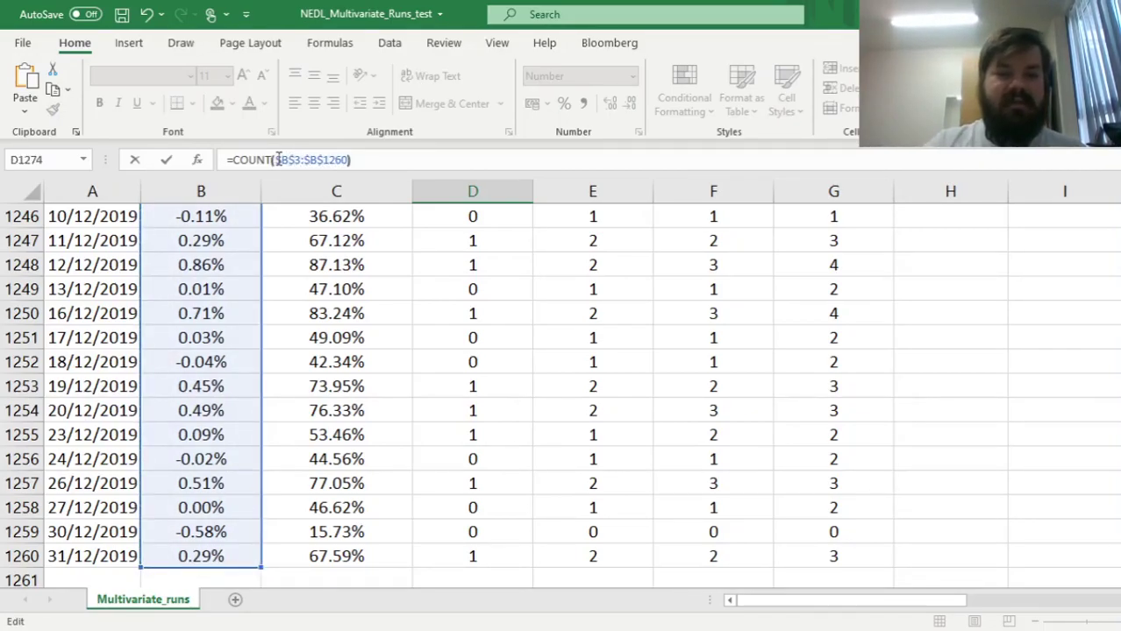
Step: Subtract the number of runs in D1262 and commit =COUNT($B$3:$B$1260)-D1262 in D1274
left_click(502, 415)
key("Down")
key("Down")
key("Down")
key("Down")
key("Down")
key("Down")
key("Down")
key("Down")
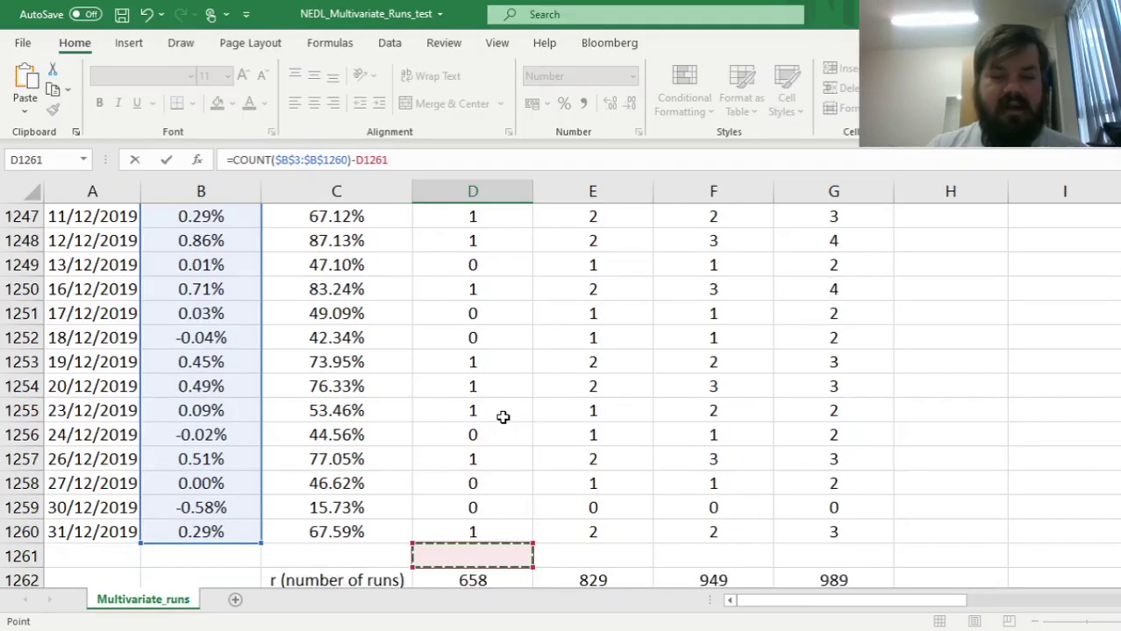
key("ctrl+Return")
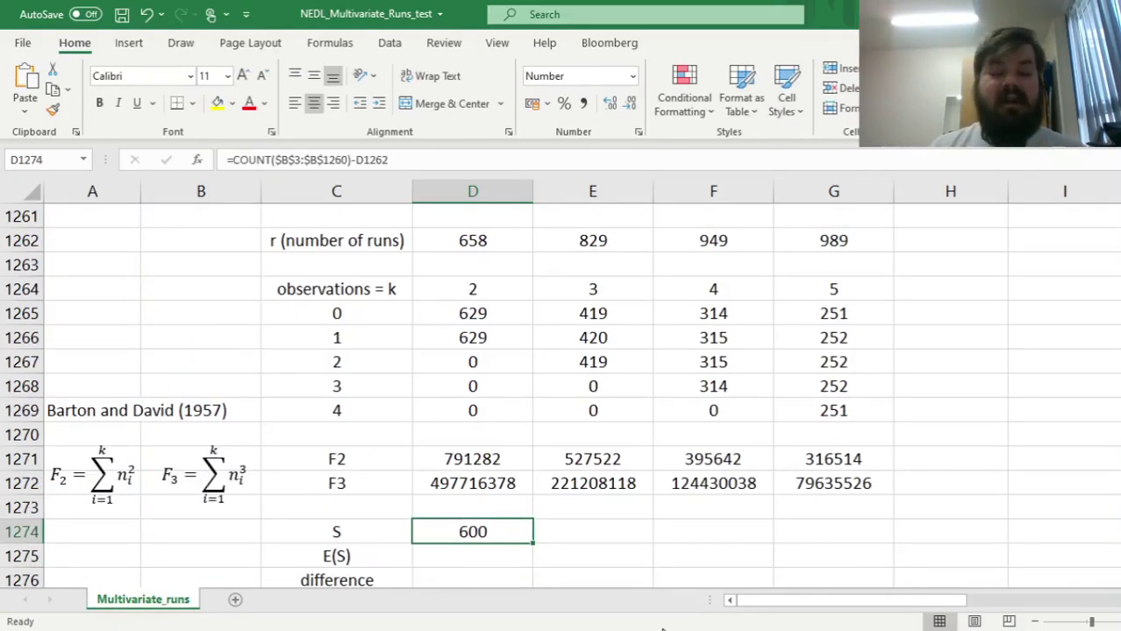
Step: Copy the S formula from D1274 across to G1274 and review the S values for each k
left_click_drag(532, 544, 841, 537)
left_click_drag(1012, 409, 975, 536)
left_click_drag(441, 436, 795, 446)
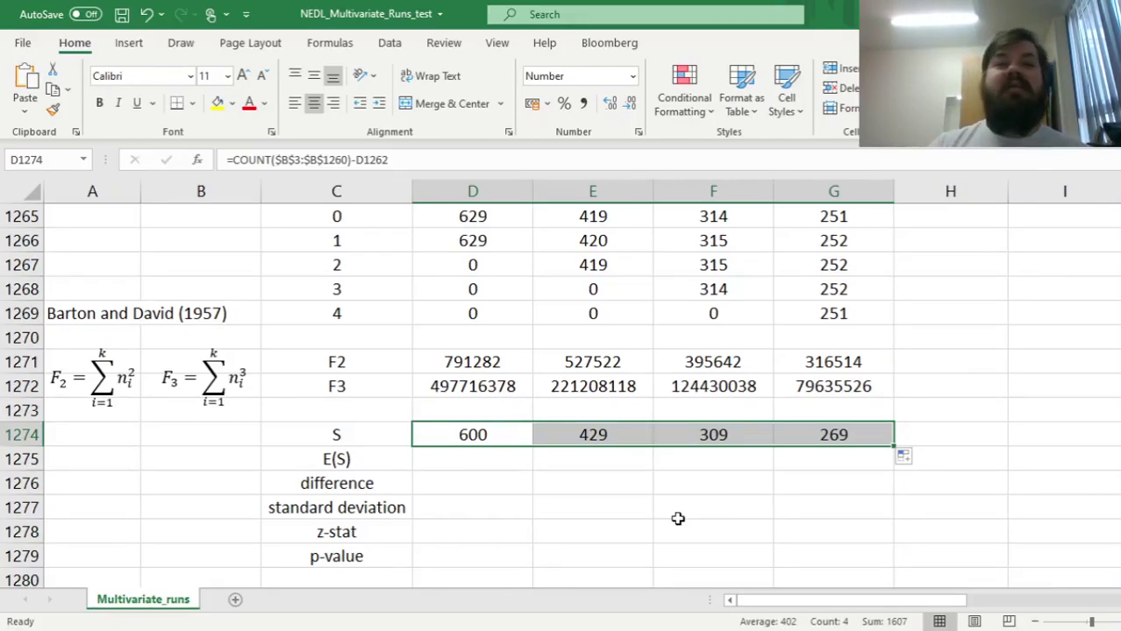
Step: Start the E(S) formula in D1275 with F2 as the numerator, entering =D1271/ per the E(S) = F2/n expression
key("Down")
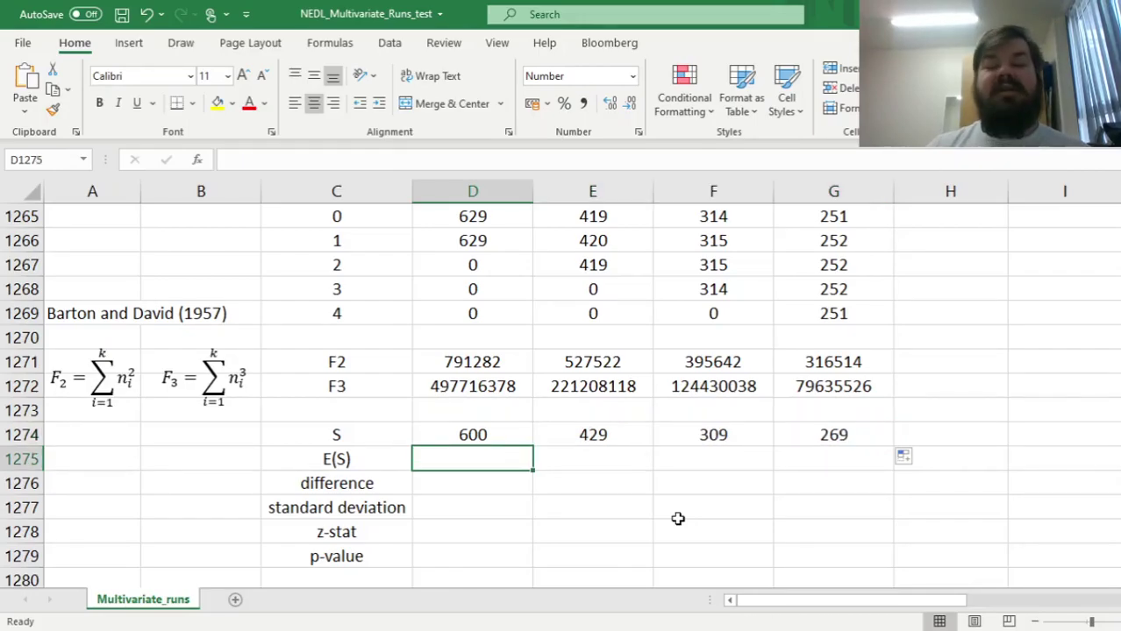
key("Right")
key("Down")
key("Down")
key("Down")
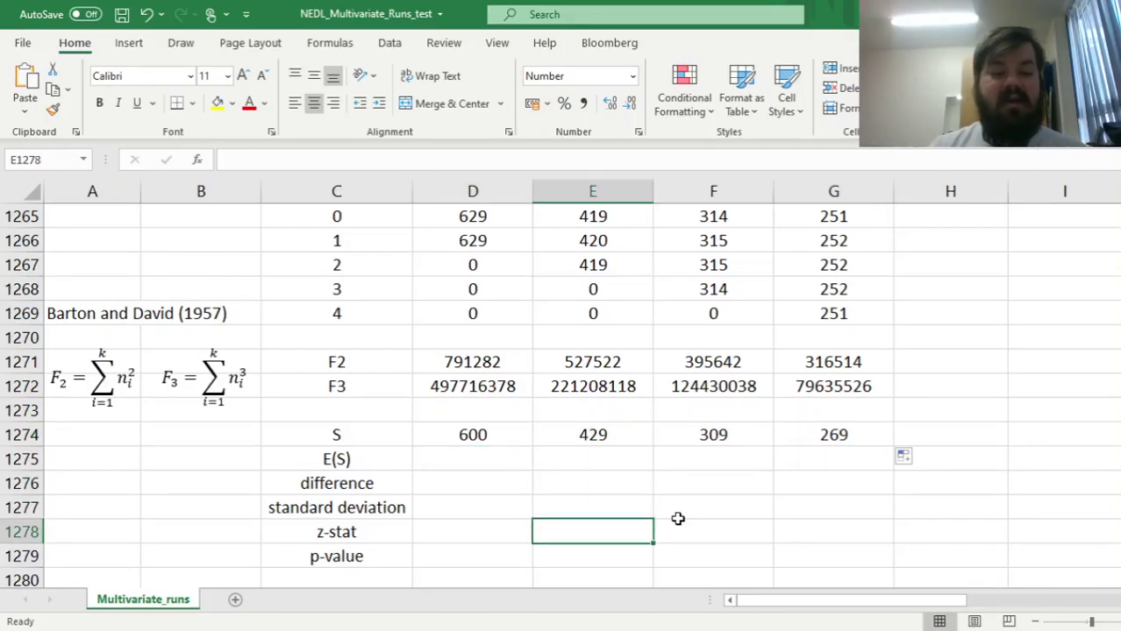
key("Down")
key("Down")
key("Down")
key("Down")
key("Down")
key("Down")
key("Down")
key("Down")
key("Down")
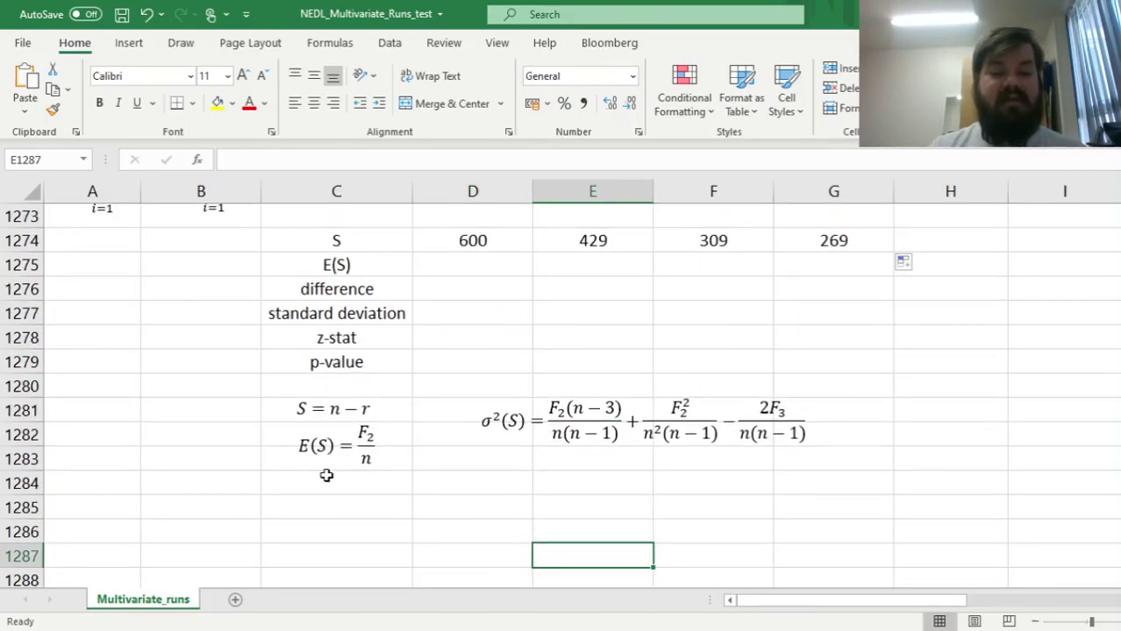
left_click(435, 266)
type("=")
key("Up")
key("Up")
key("Up")
key("Up")
key("Up")
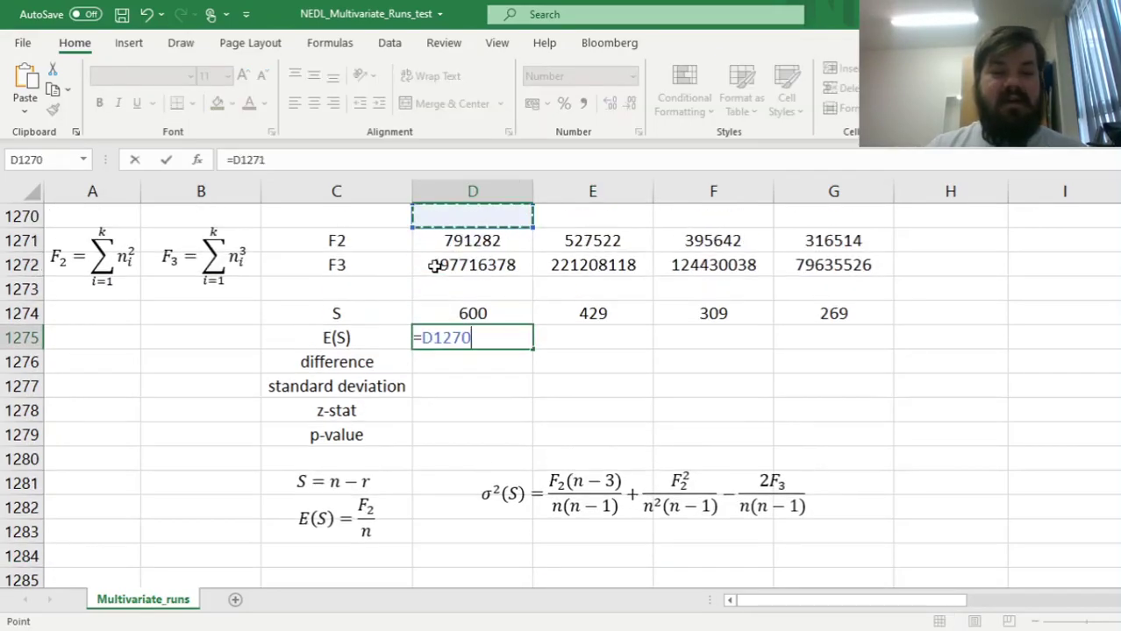
key("Down")
type("/")
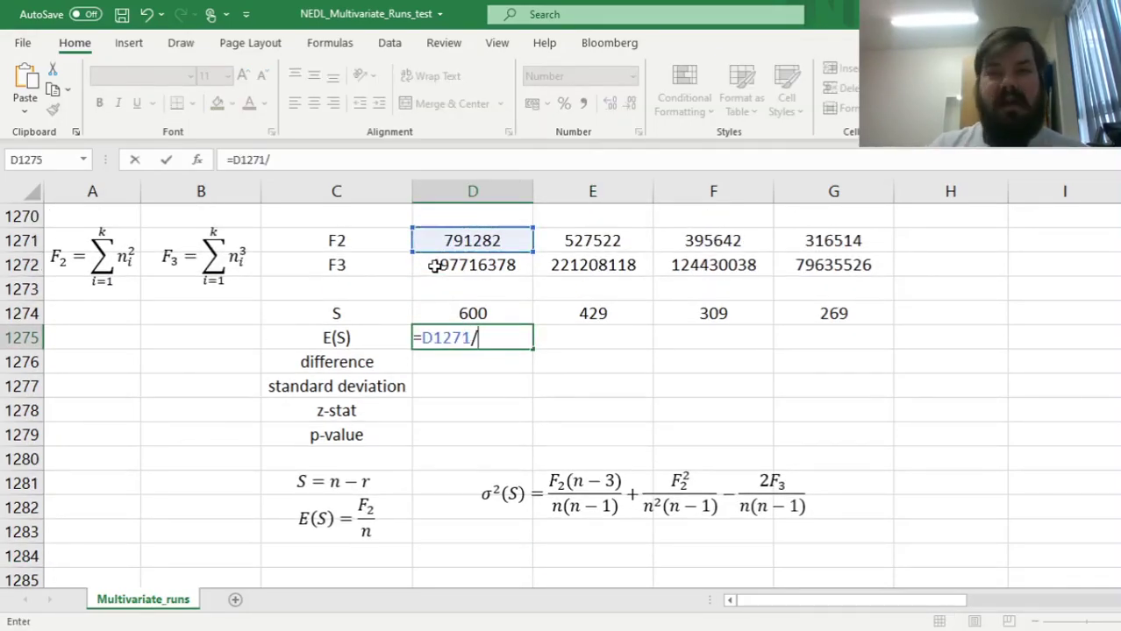
Step: Extend the E(S) formula with a COUNT over all return observations, B3:B1260
type("COUNT(")
left_click(149, 343)
key("ctrl+Up")
key("ctrl+Up")
key("ctrl+shift+Down")
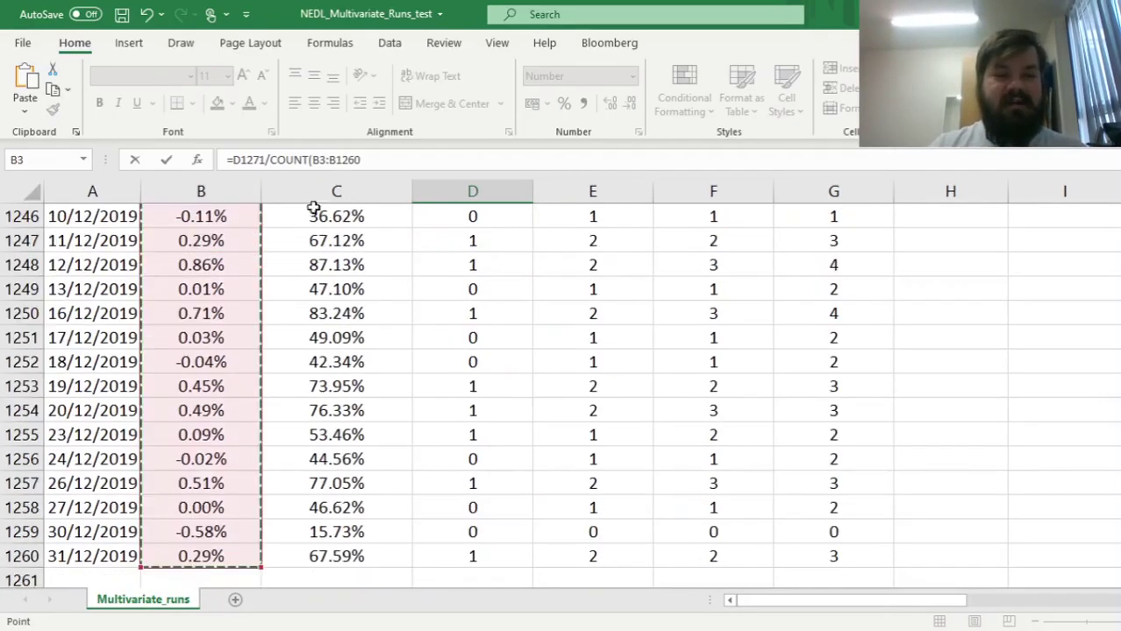
Step: Make the counted range absolute and commit =D1271/COUNT($B$3:$B$1260) in D1275
left_click(318, 156)
type("$")
key("Right")
type("$")
key("Right")
key("Right")
type("$")
key("Right")
type("$")
key("End")
type(")")
key("Return")
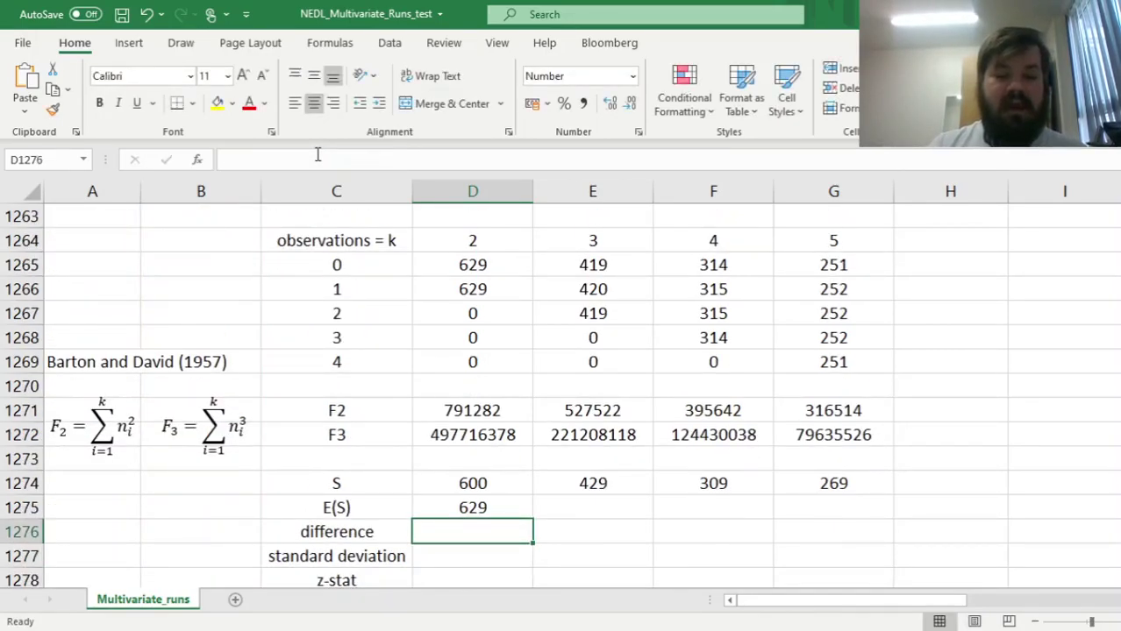
Step: Compare S with E(S) for k = 2 in column D and examine the written S, E(S) and variance formulas below the table
key("Up")
left_click_drag(576, 391, 570, 554)
left_click(457, 461)
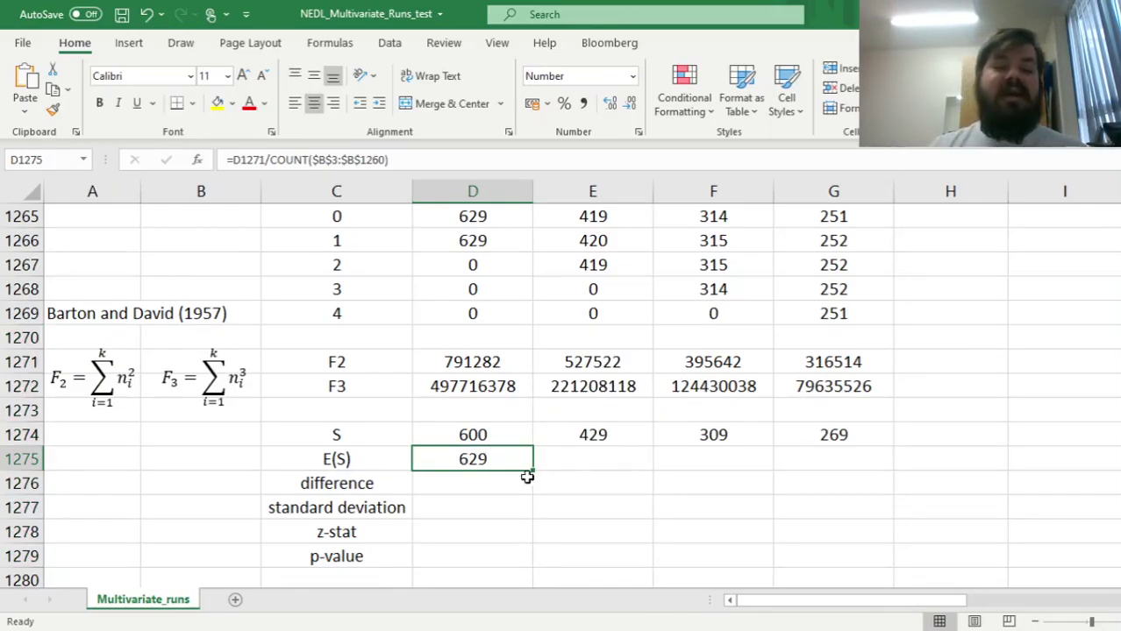
left_click(481, 427)
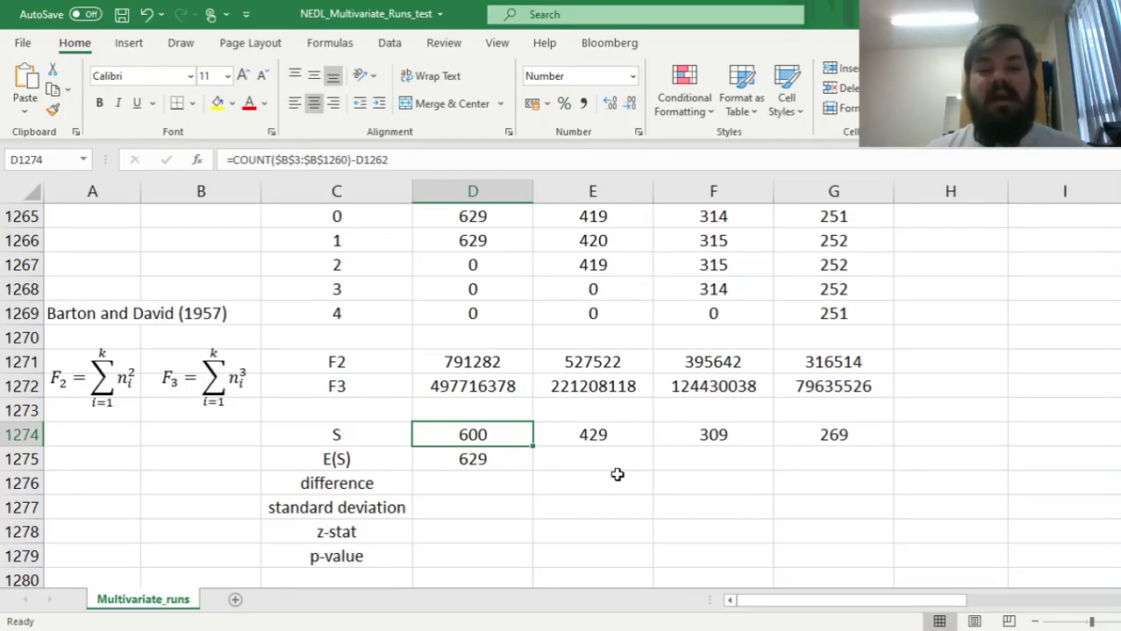
key("Down")
key("Down")
key("Down")
key("Down")
key("Down")
key("Down")
key("Down")
key("Down")
key("Down")
key("Down")
key("Down")
key("Down")
key("Down")
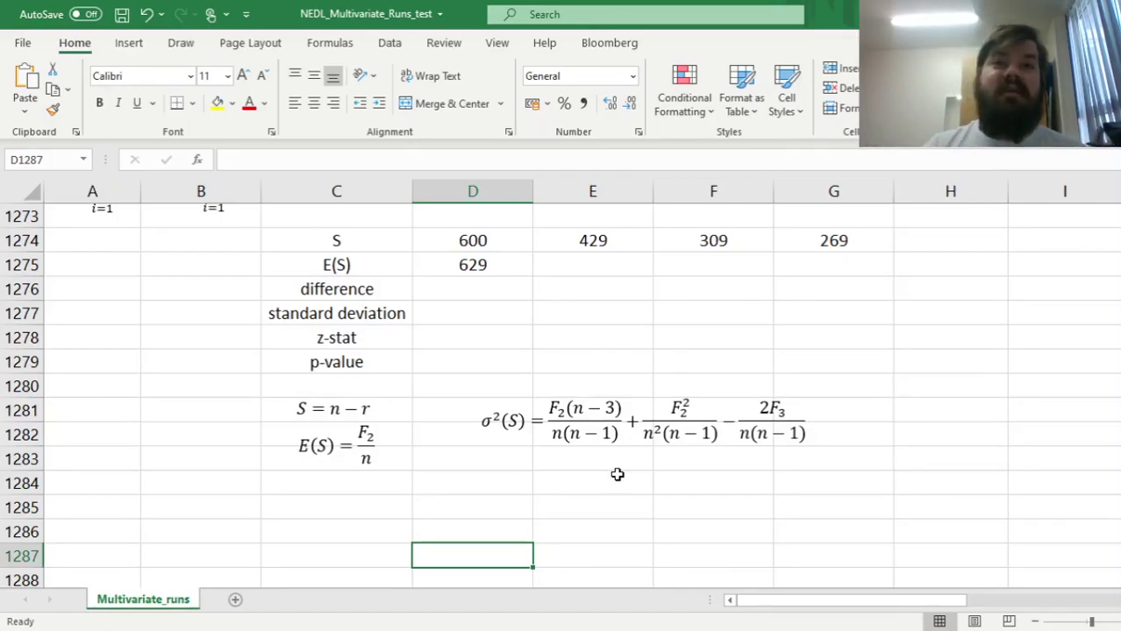
Step: Undo the earlier copy of S across E1274:G1274, and copy both formulas in D1274:D1275 across to column G
key("ctrl+z")
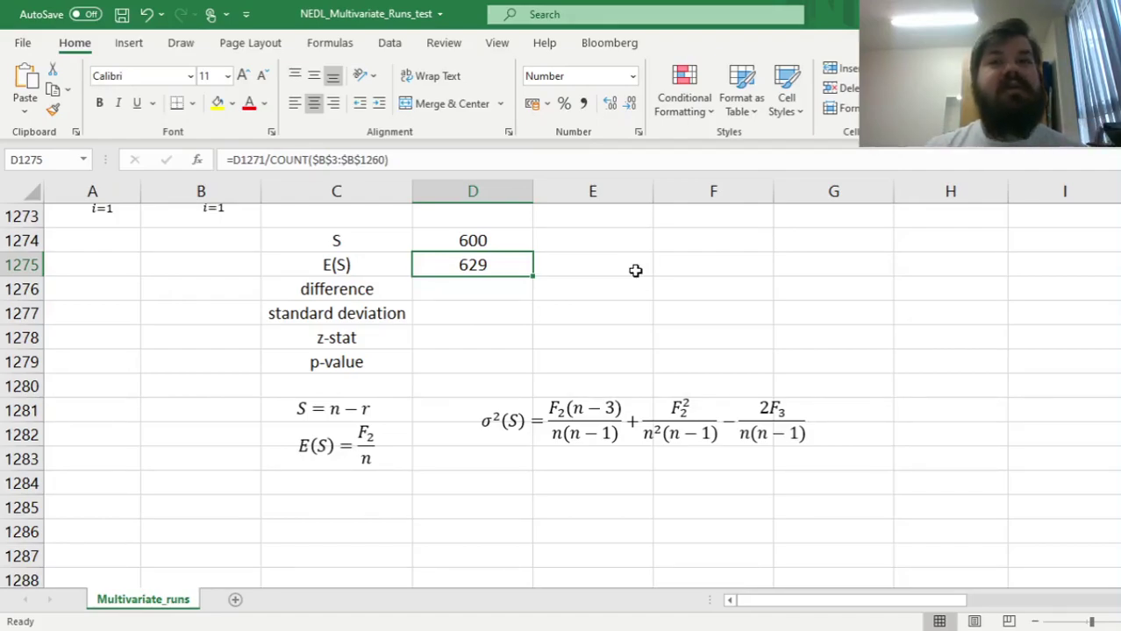
left_click_drag(483, 243, 851, 269)
left_click(595, 313)
left_click_drag(593, 240, 579, 269)
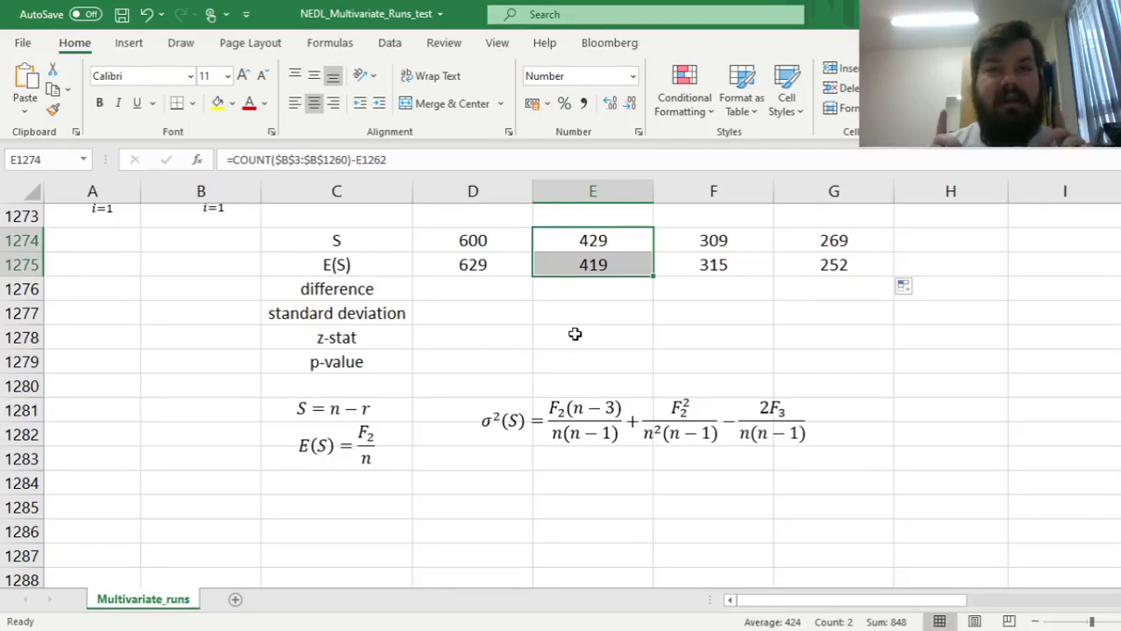
Step: Compute the difference between S and E(S) in D1276 as =D1274-D1275 and copy it across to G1276
left_click(475, 288)
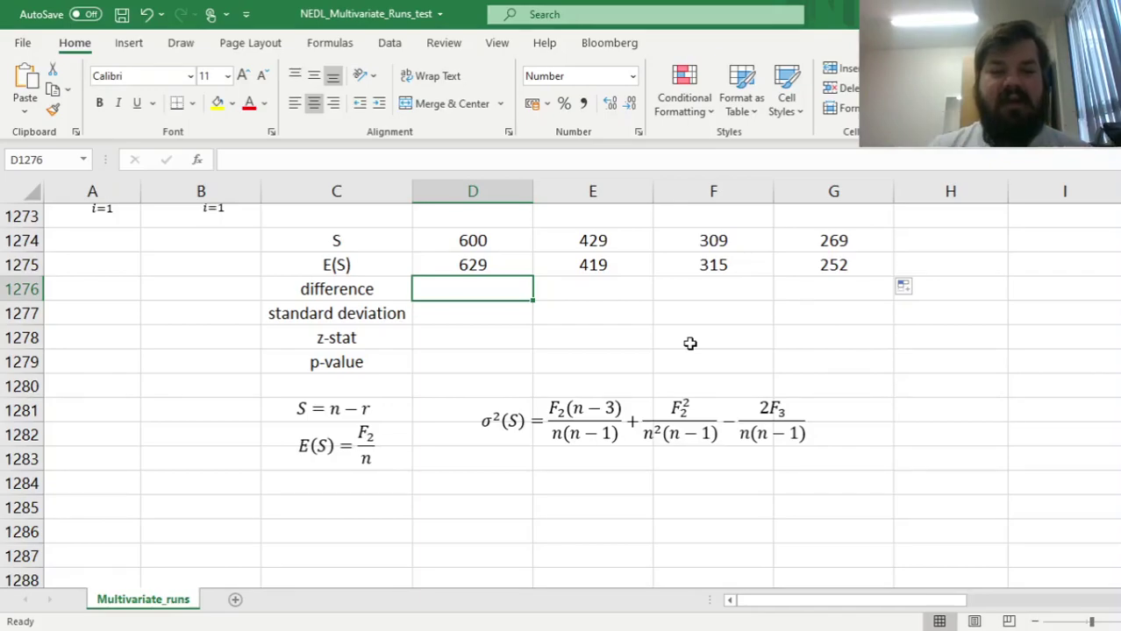
type("=")
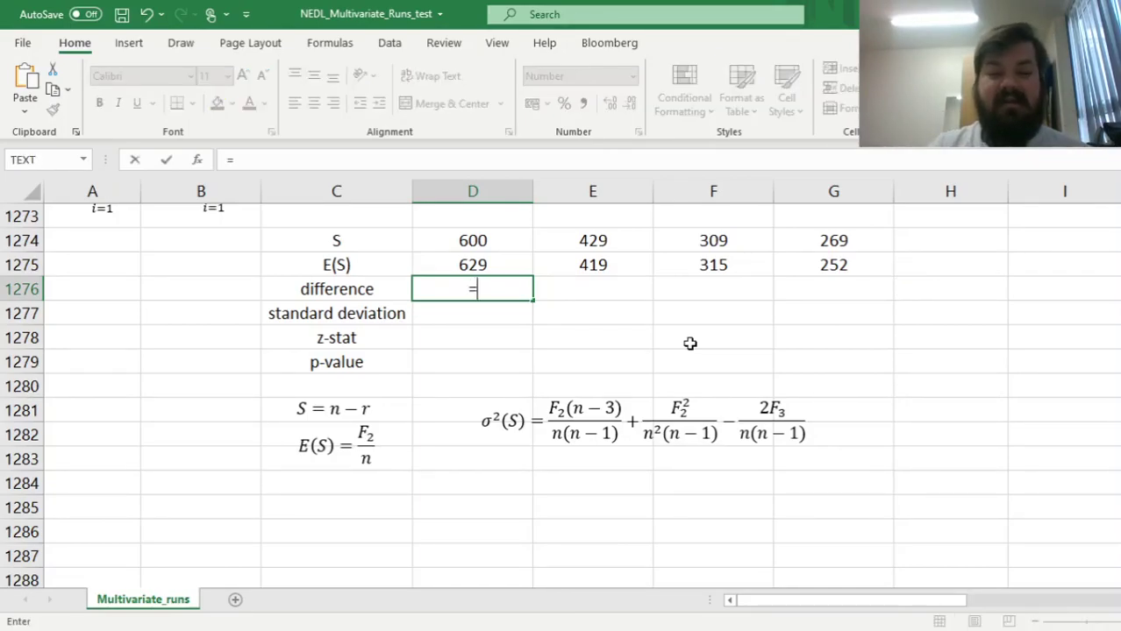
key("Up")
key("Up")
type("-")
key("Up")
key("Return")
key("Up")
left_click_drag(534, 300, 900, 275)
Step: Start the standard deviation formula in D1277 with F2 followed by a multiplication sign, =D1271*
left_click(448, 324)
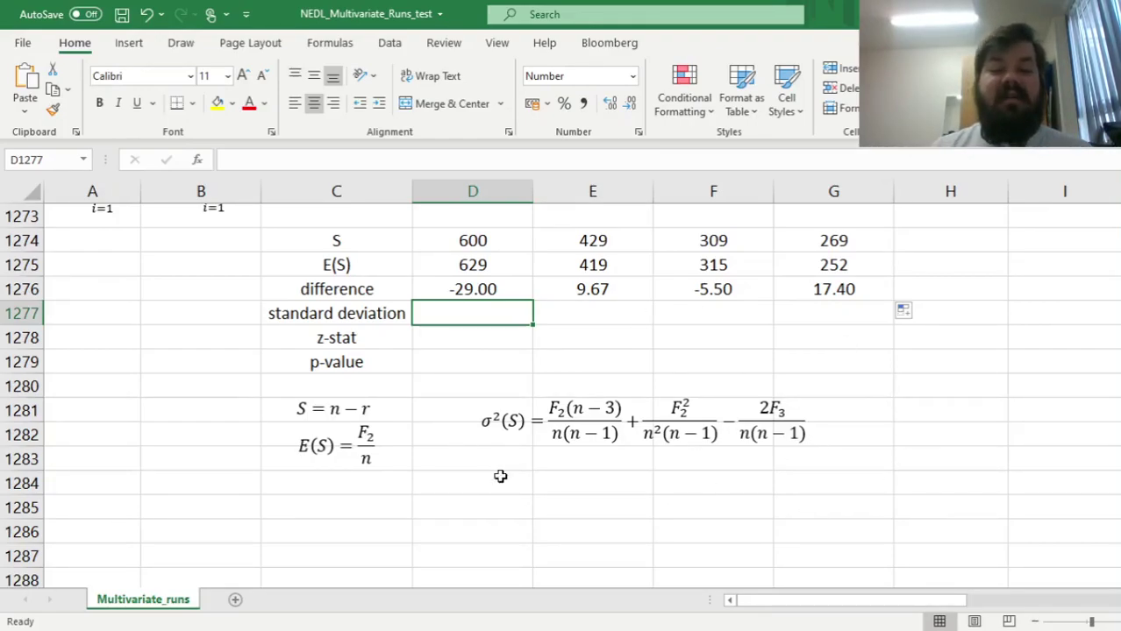
type("=")
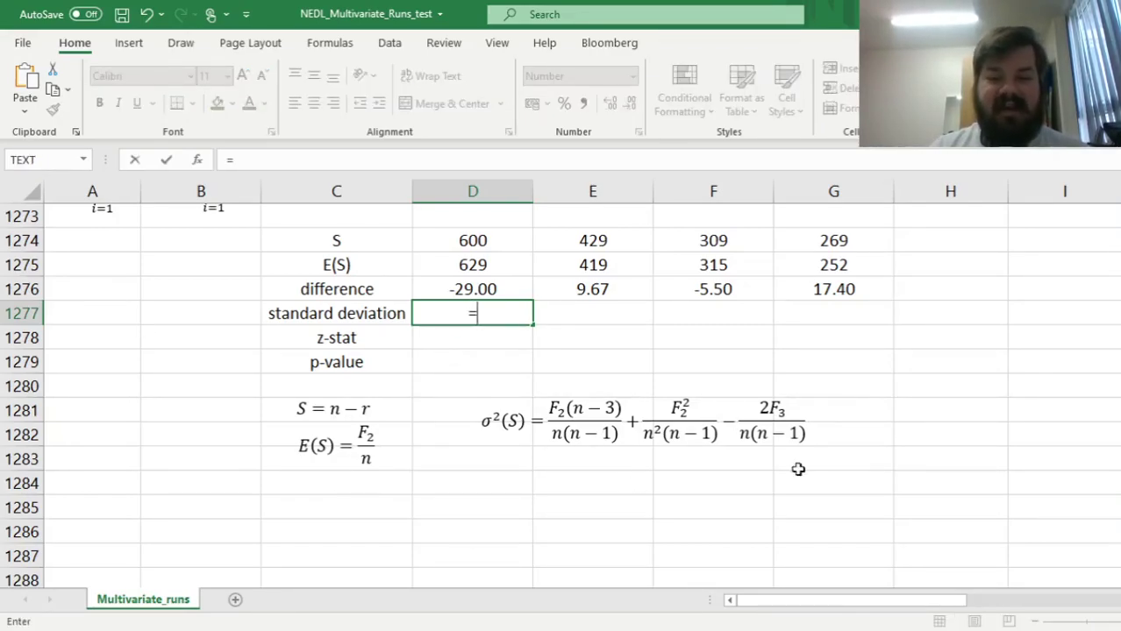
left_click(456, 241)
key("Up")
key("Up")
key("Up")
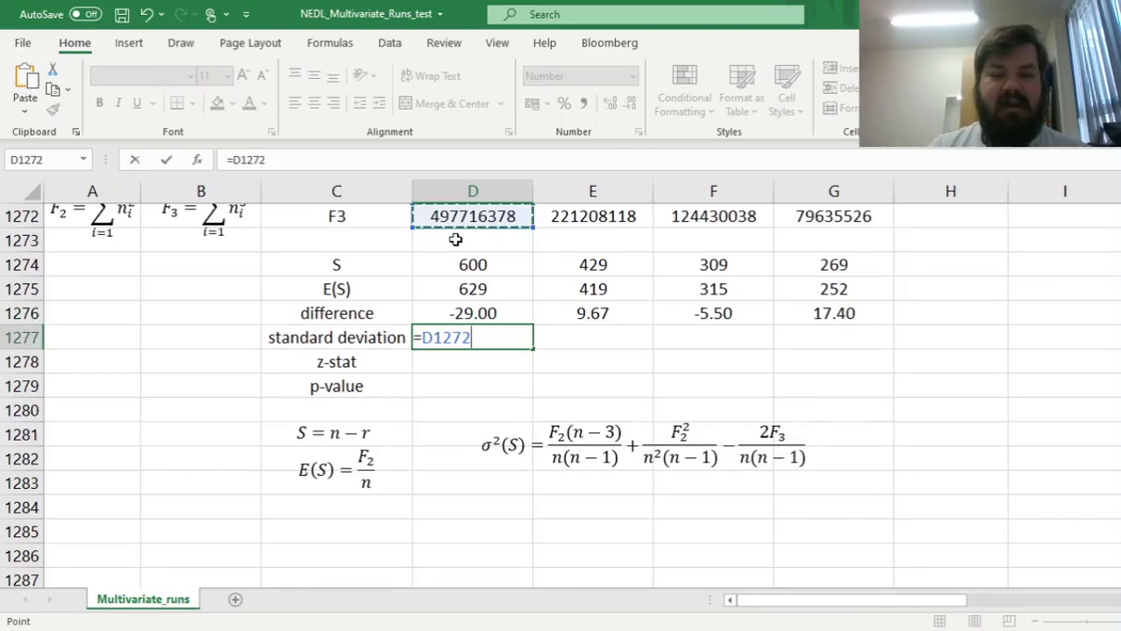
left_click(344, 152)
type("*")
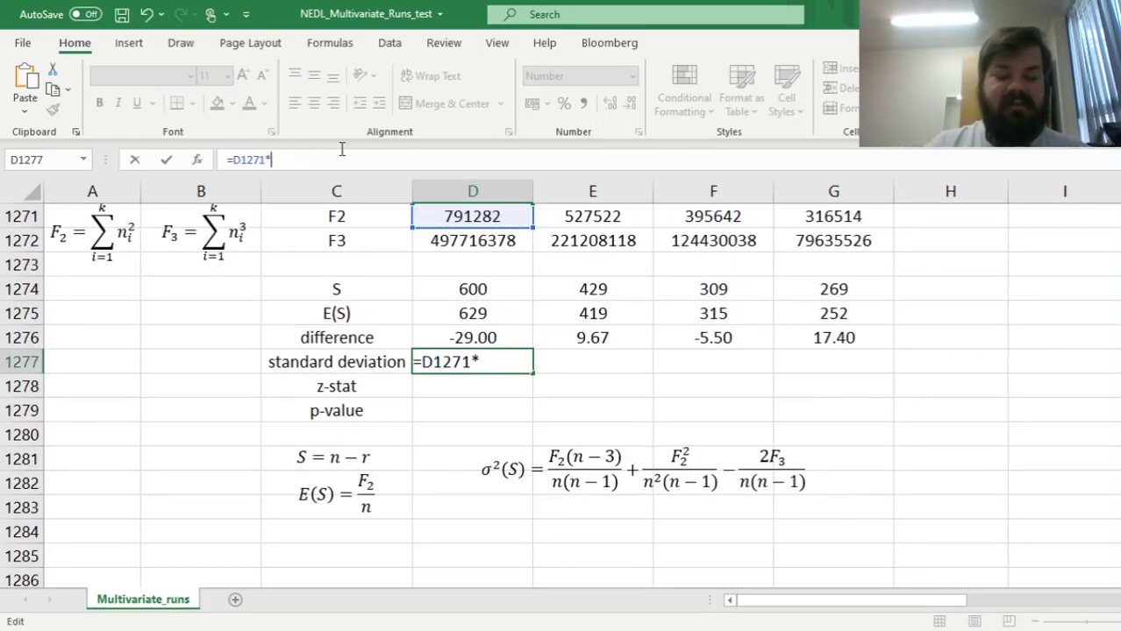
Step: Complete the first variance term with (1258-3)/(1258*(1258-1)) and append a plus sign
type("(1258")
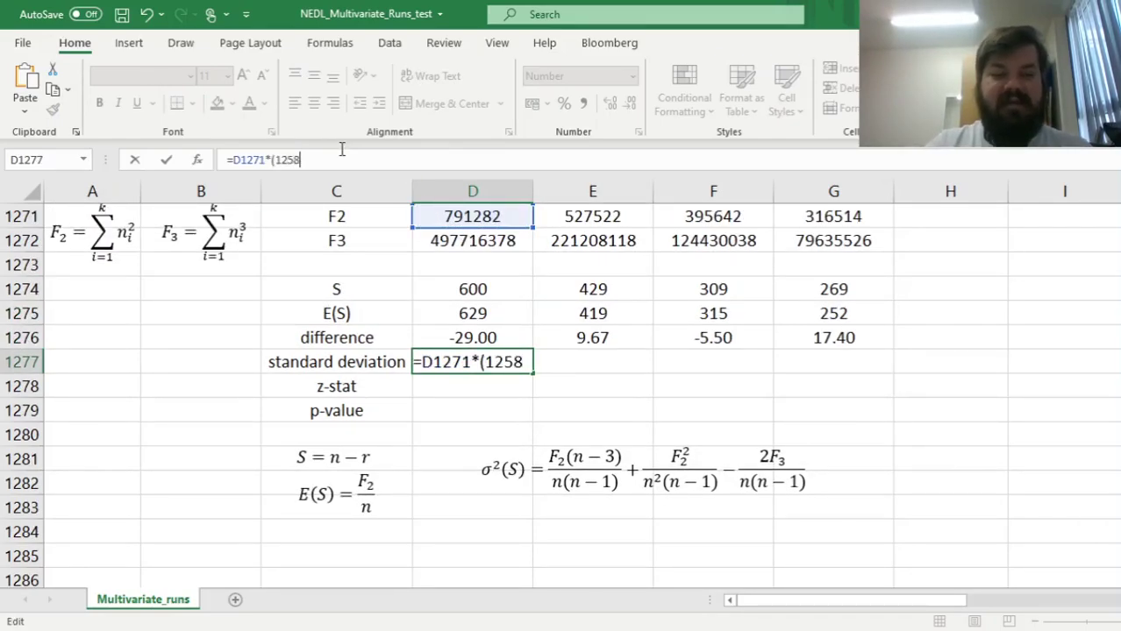
type("-3)/(1258*")
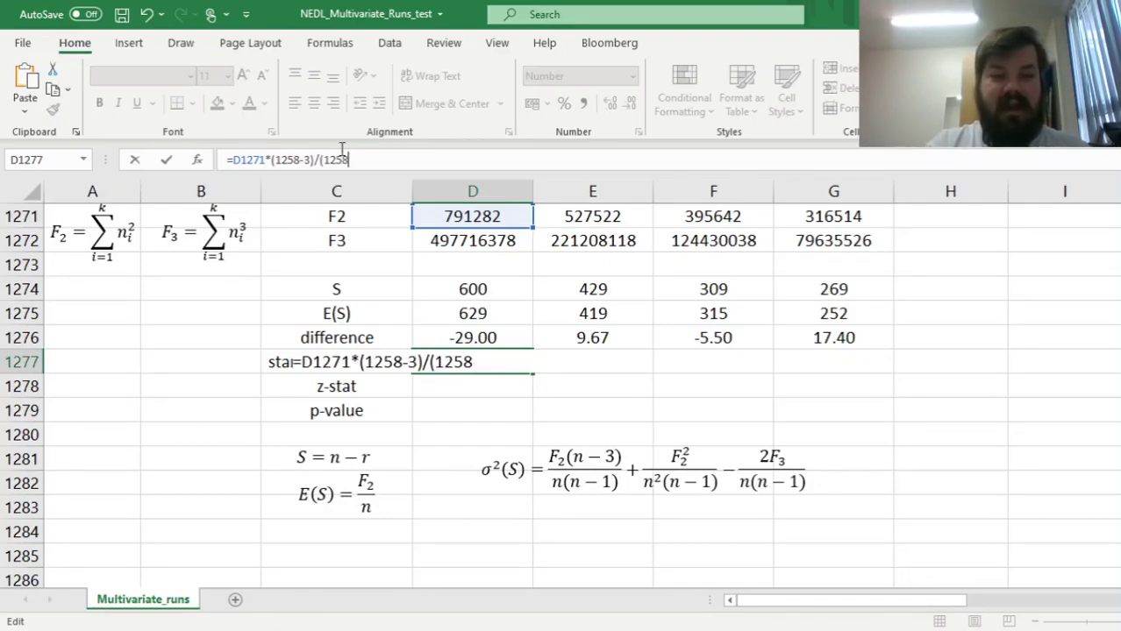
type("(1258")
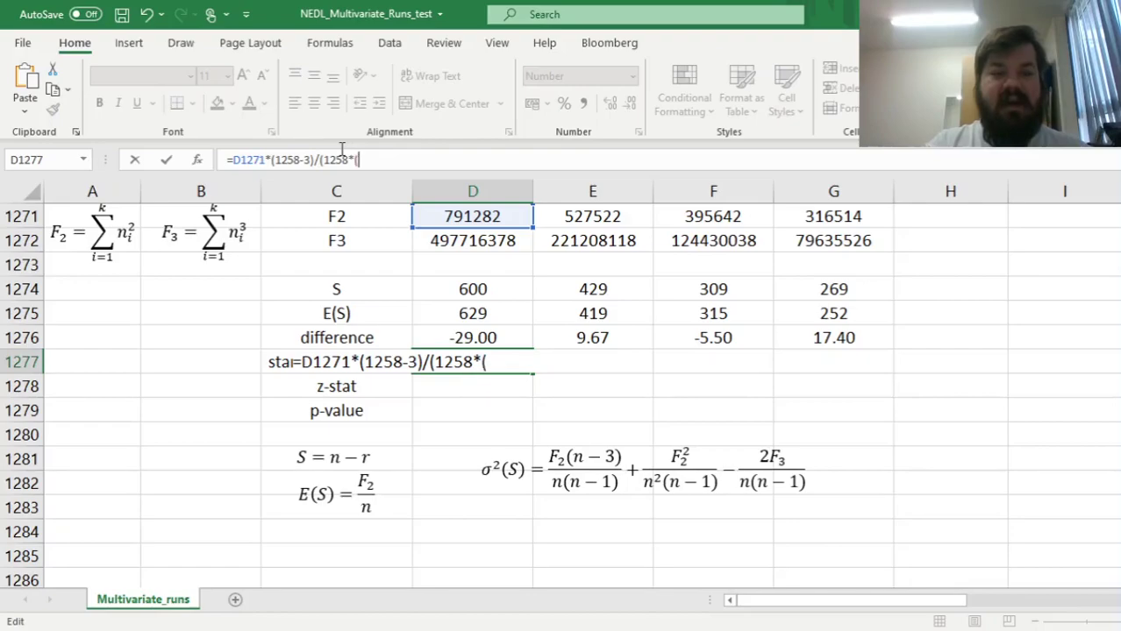
type("-1))")
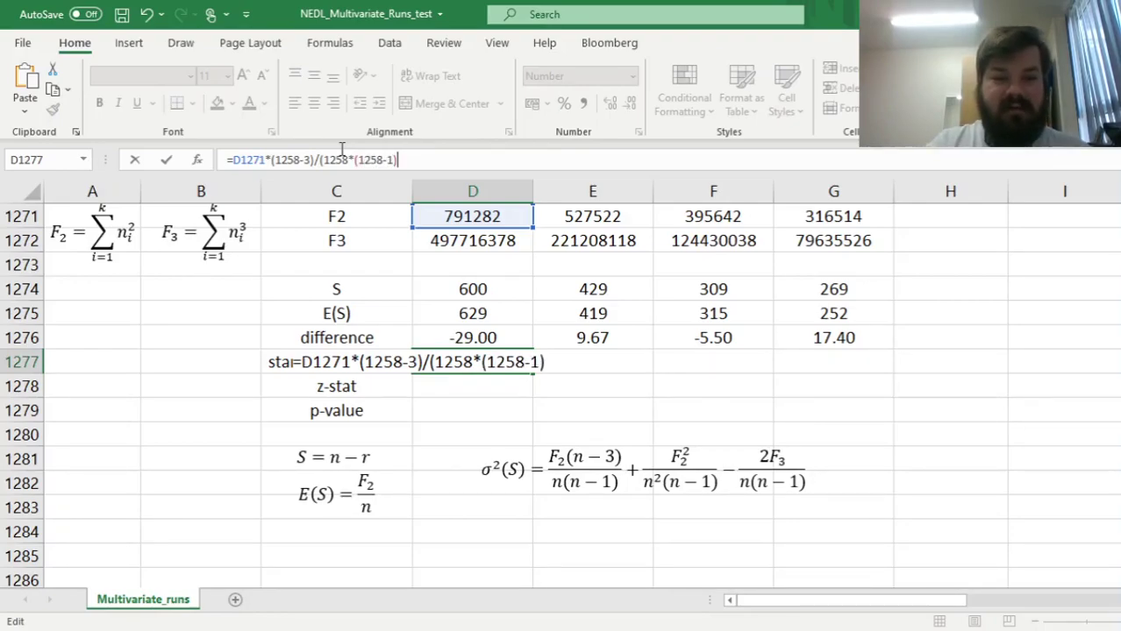
type(" +")
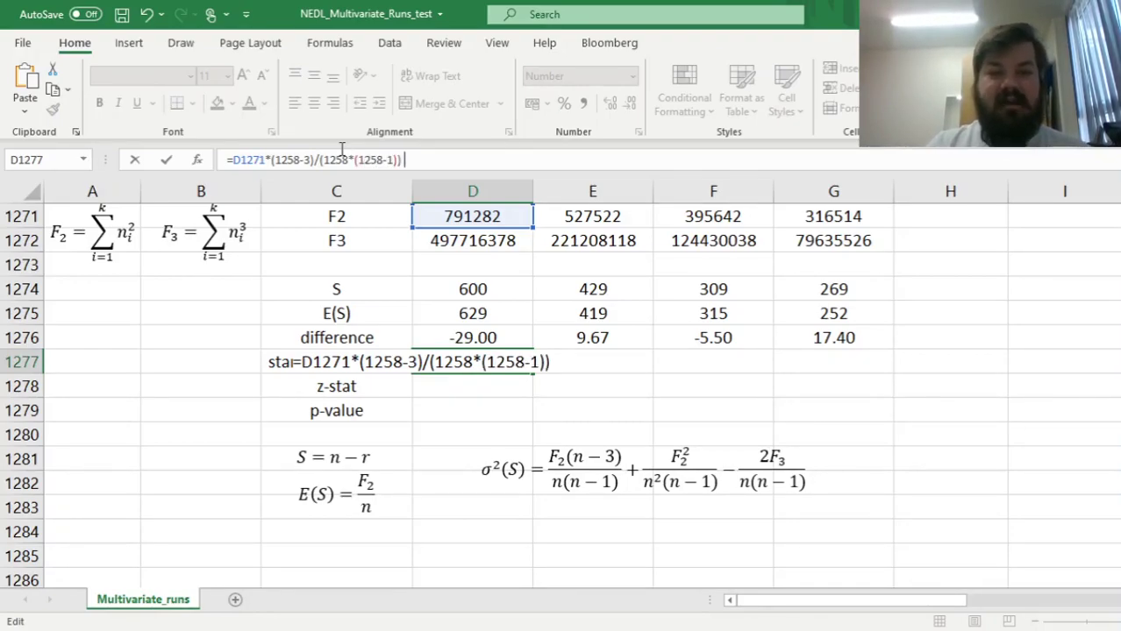
Step: Add the second variance term to the D1277 formula, D1271^2/(1258^2*(1258-1))
left_click(455, 217)
type("^2/(")
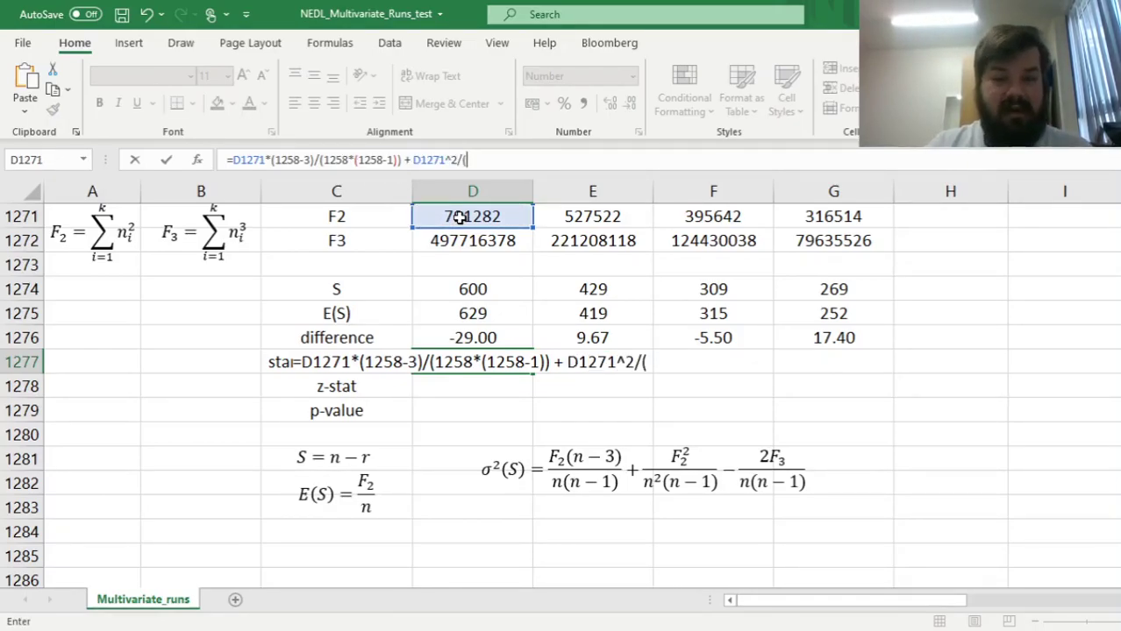
type("1258^2")
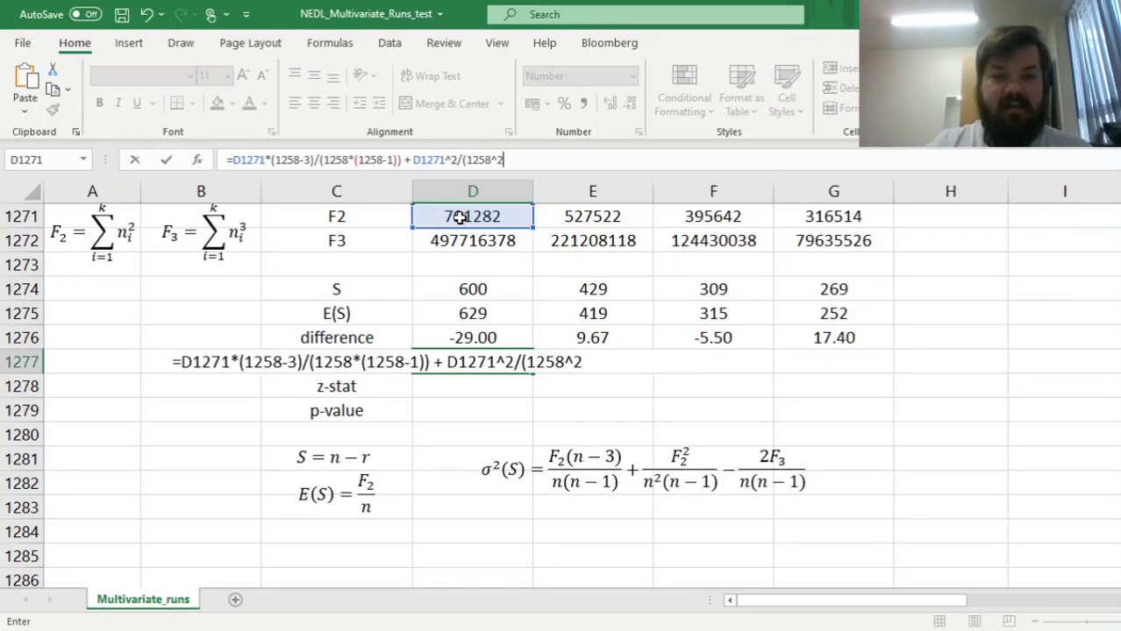
type("*(1258")
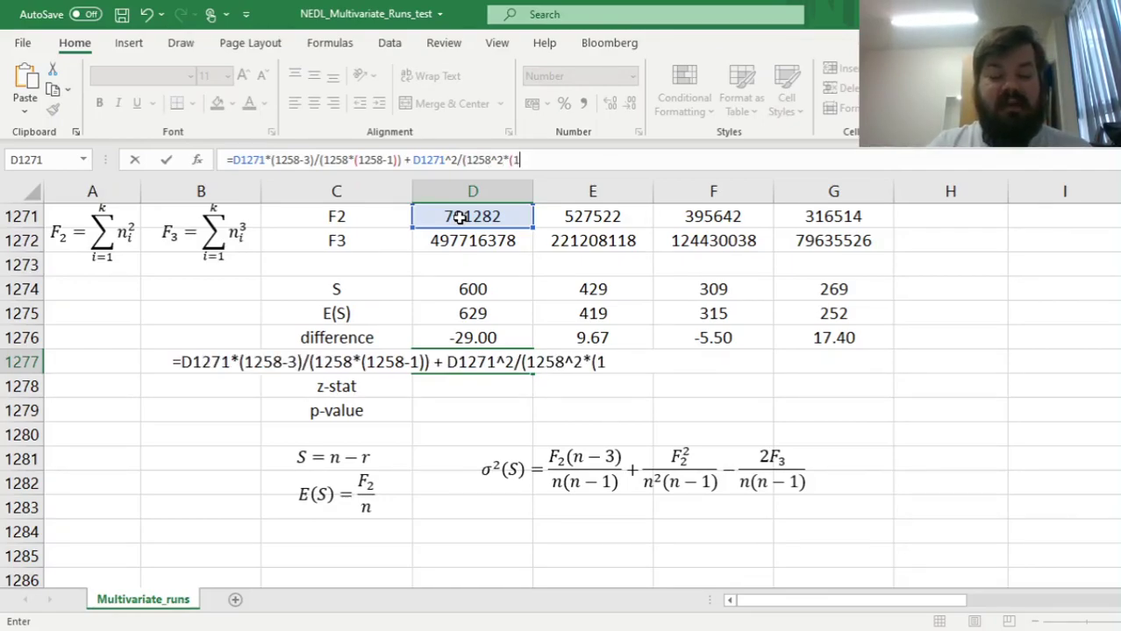
type("-1))")
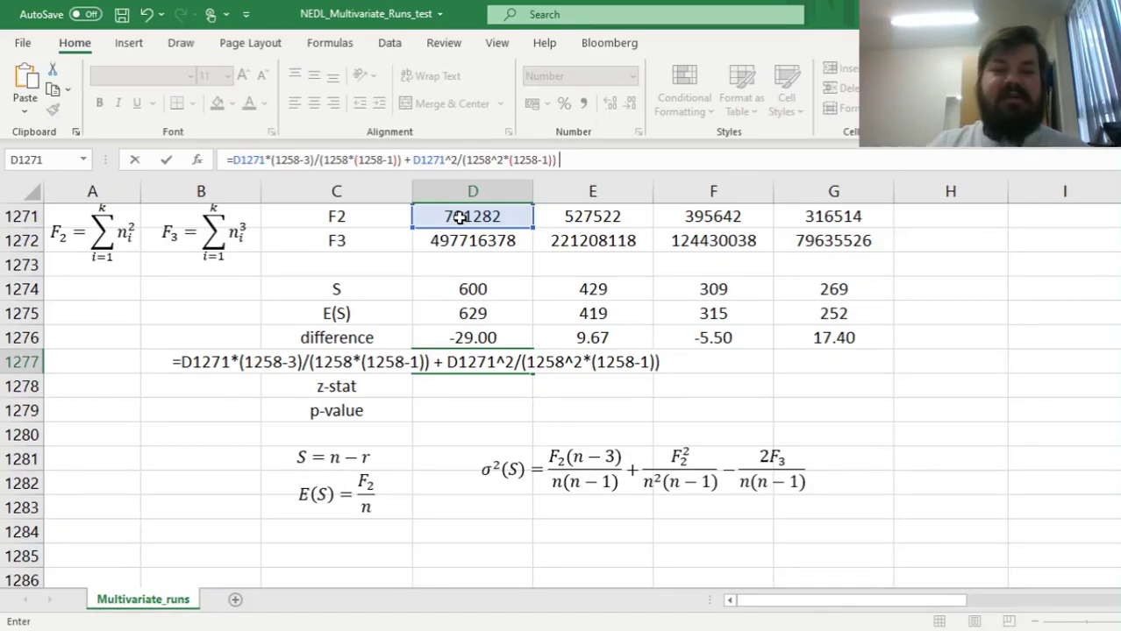
Step: Subtract the third variance term, 2*D1272/(1258*(1258-1)), and commit the formula in D1277
type("- 2*")
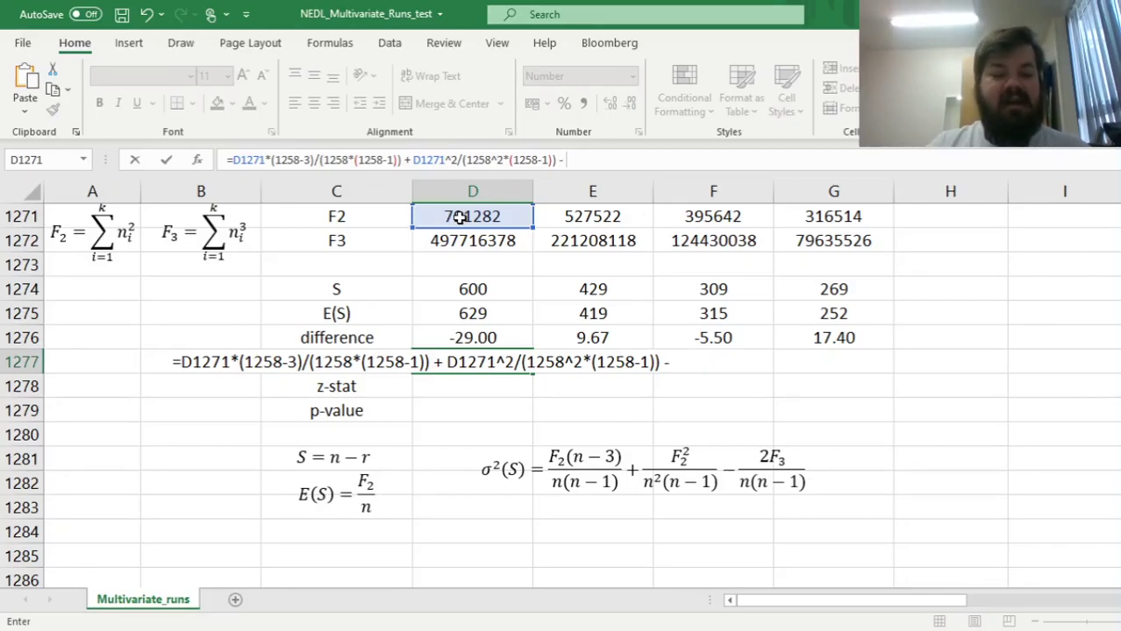
left_click(449, 255)
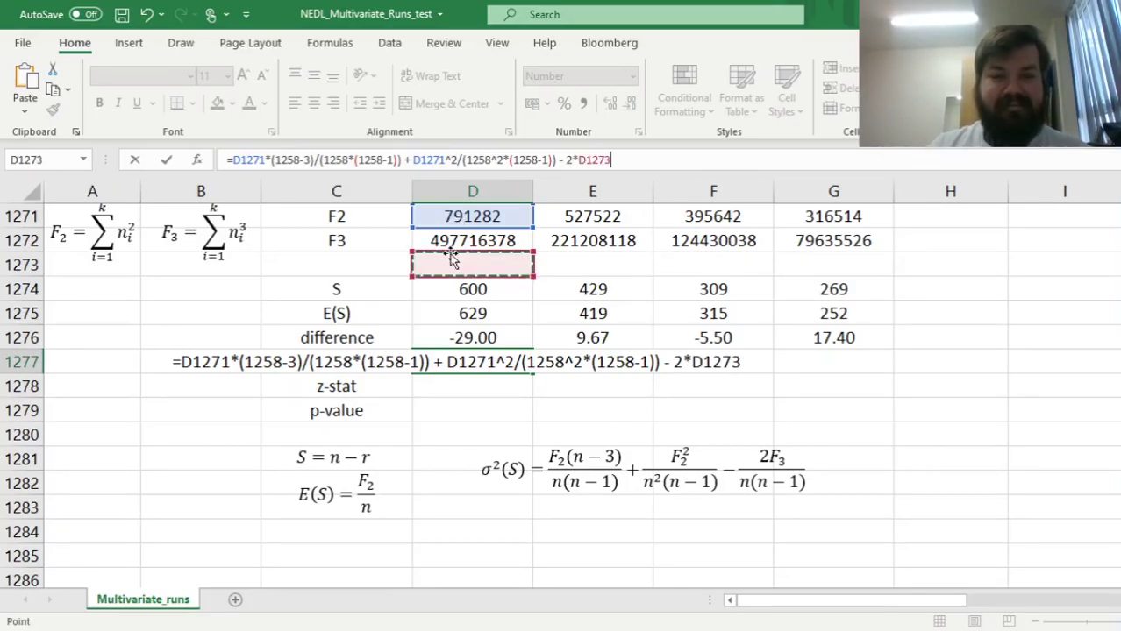
left_click(441, 243)
type("/(")
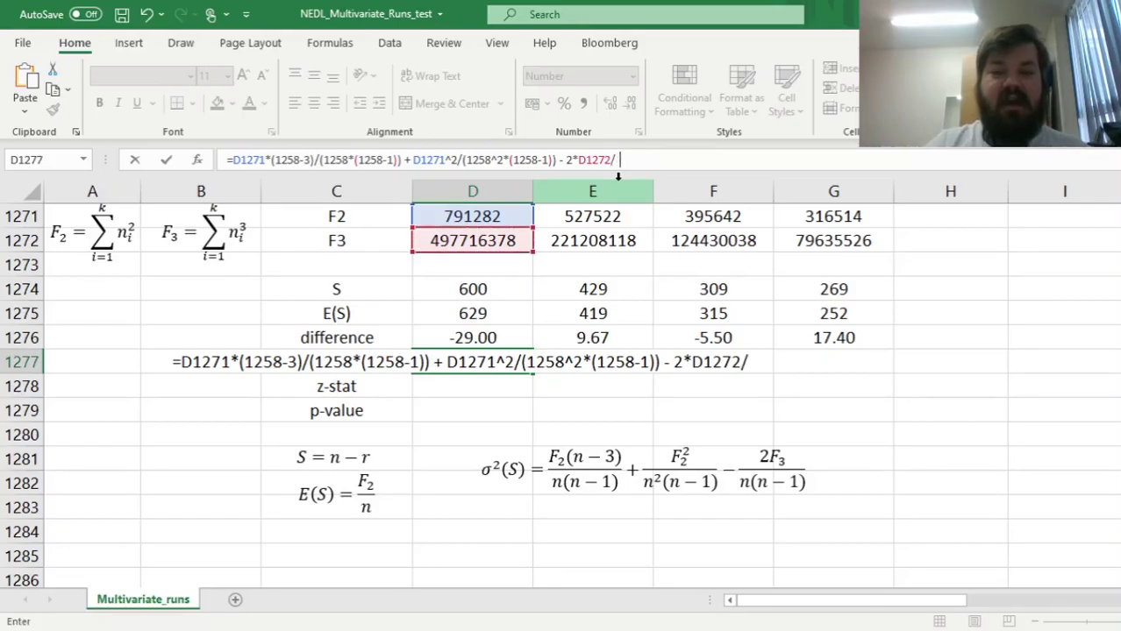
type("1258*(")
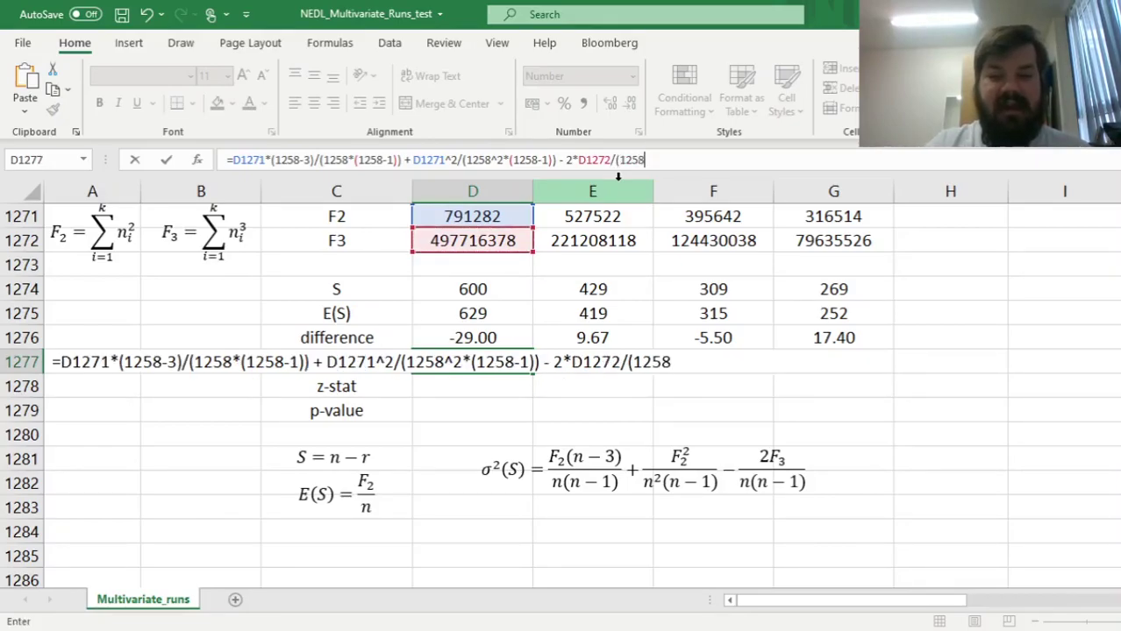
type("1258")
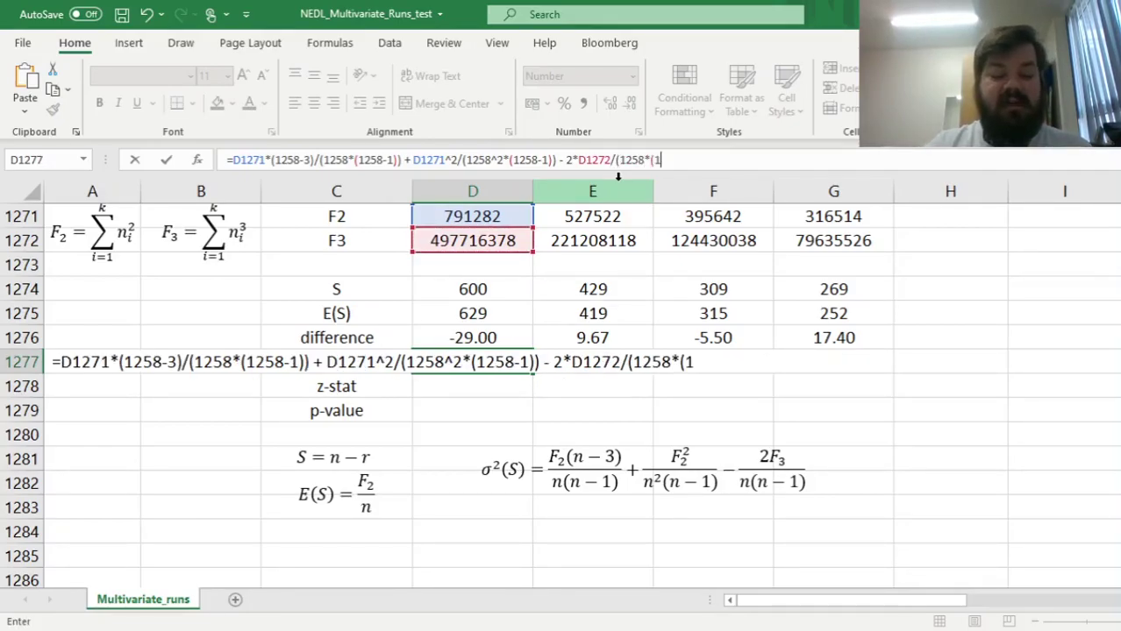
type("-1))")
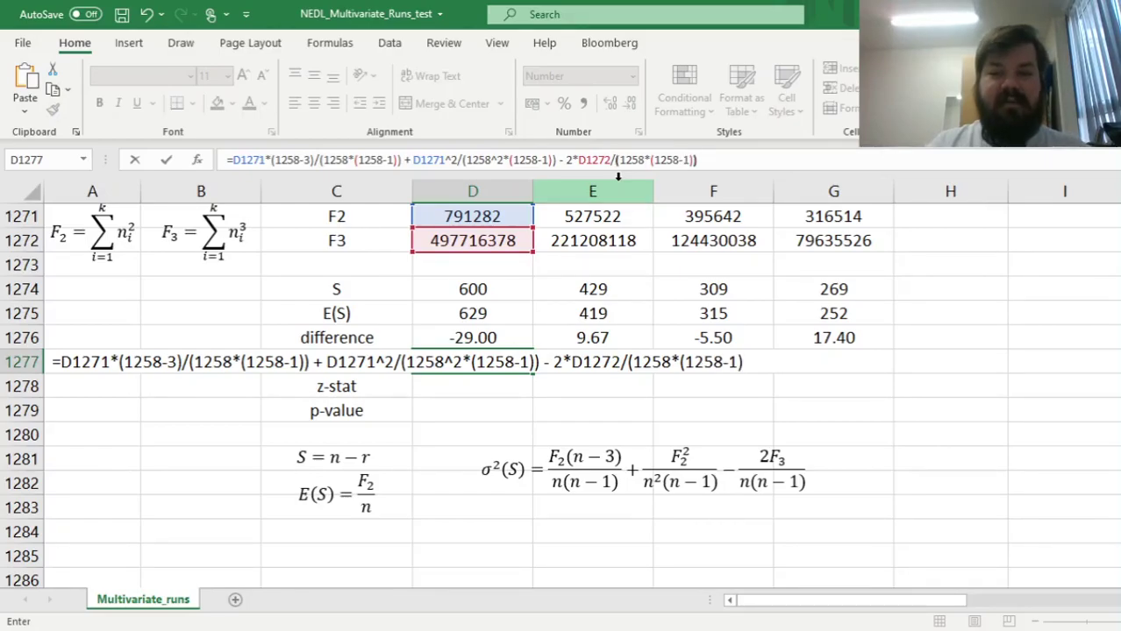
key("Return")
key("Up")
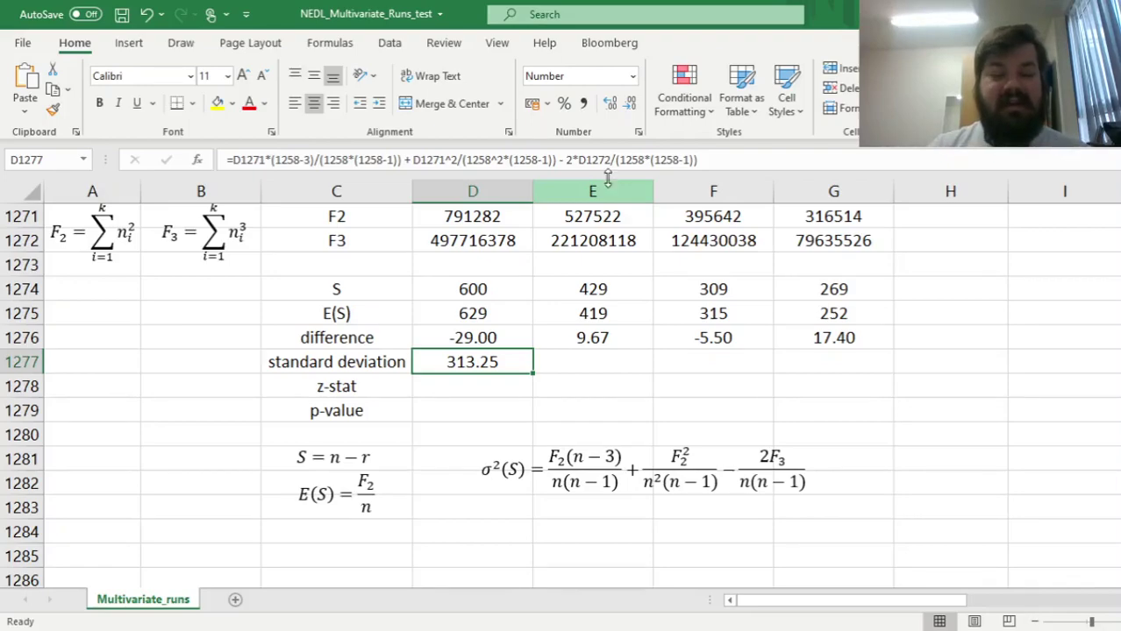
Step: Wrap the D1277 variance formula in SQRT() to get the standard deviation, and fill it across to G1277
left_click(233, 160)
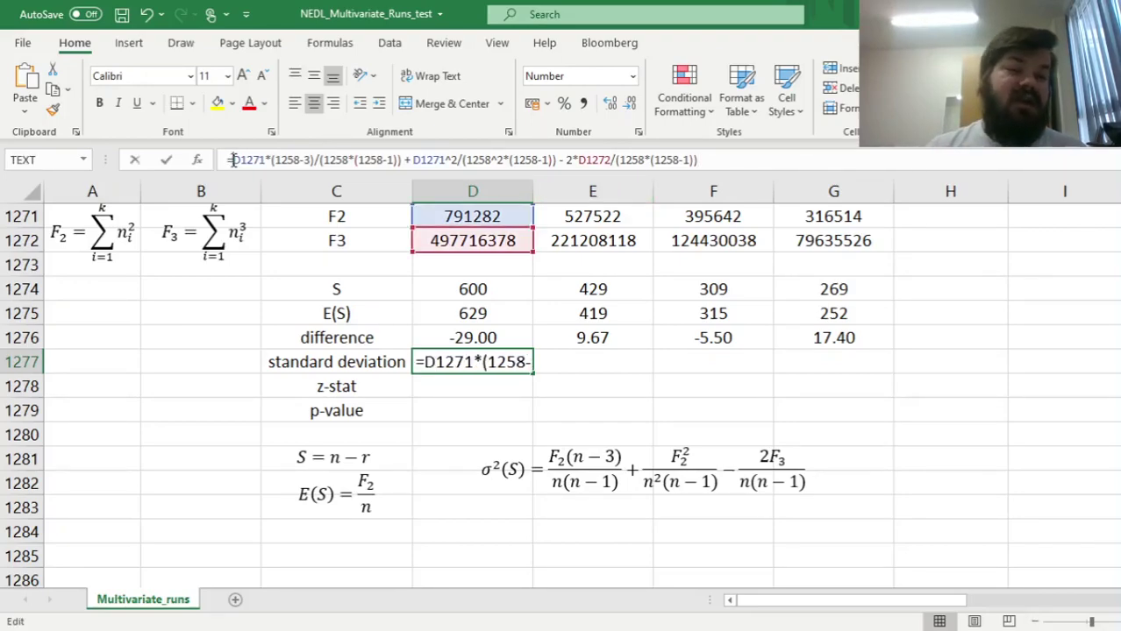
type("SQRT(")
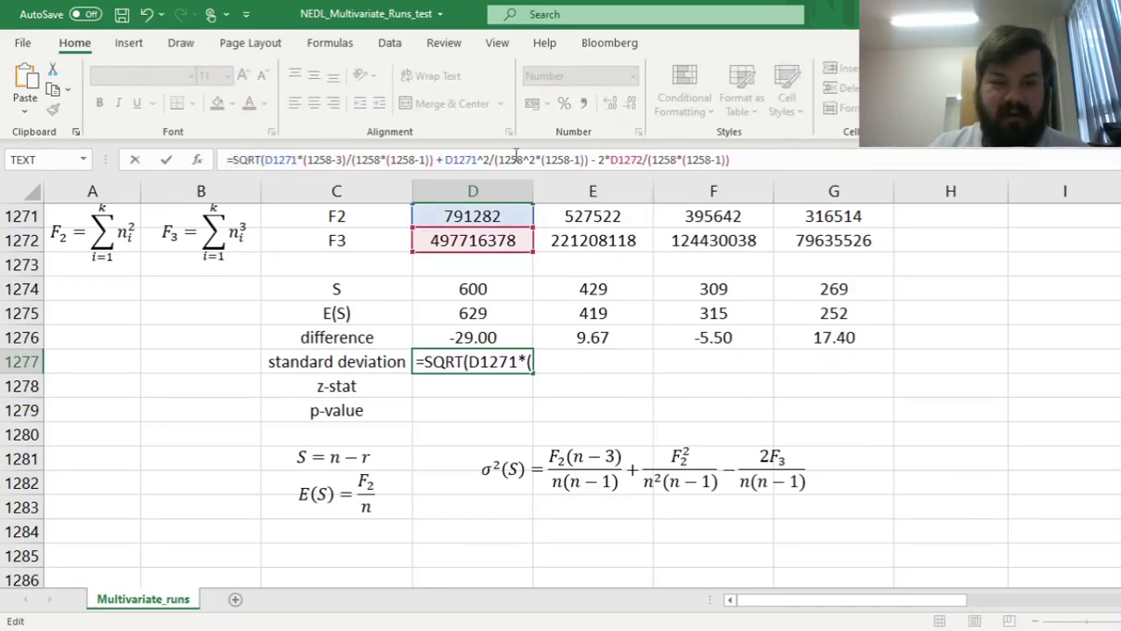
left_click(787, 159)
type(")")
key("Return")
key("Up")
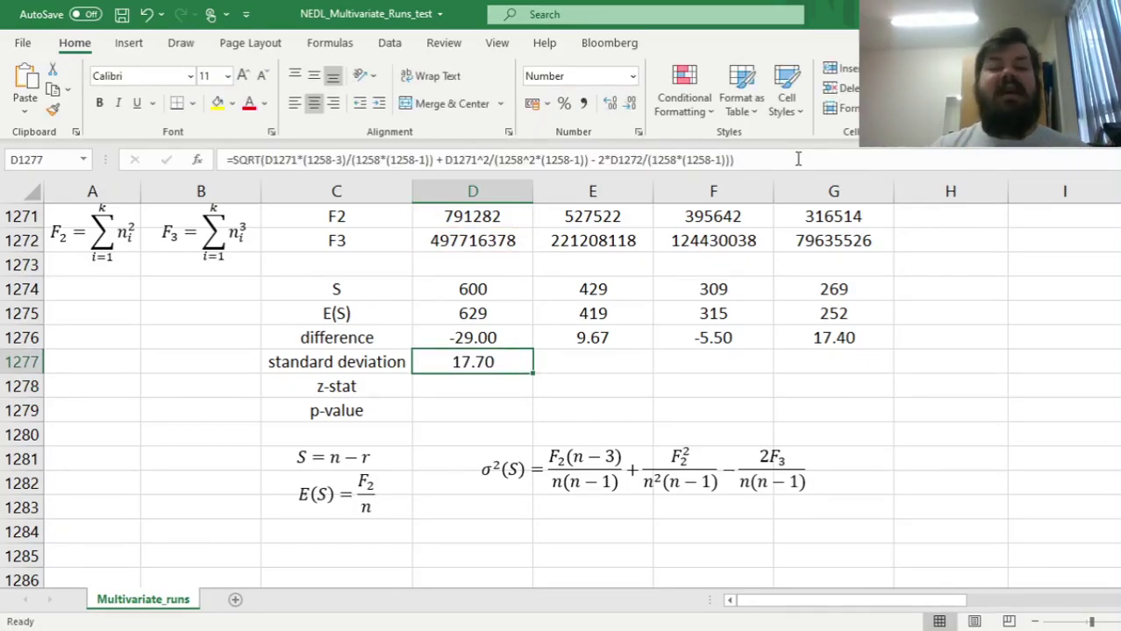
left_click_drag(532, 373, 892, 364)
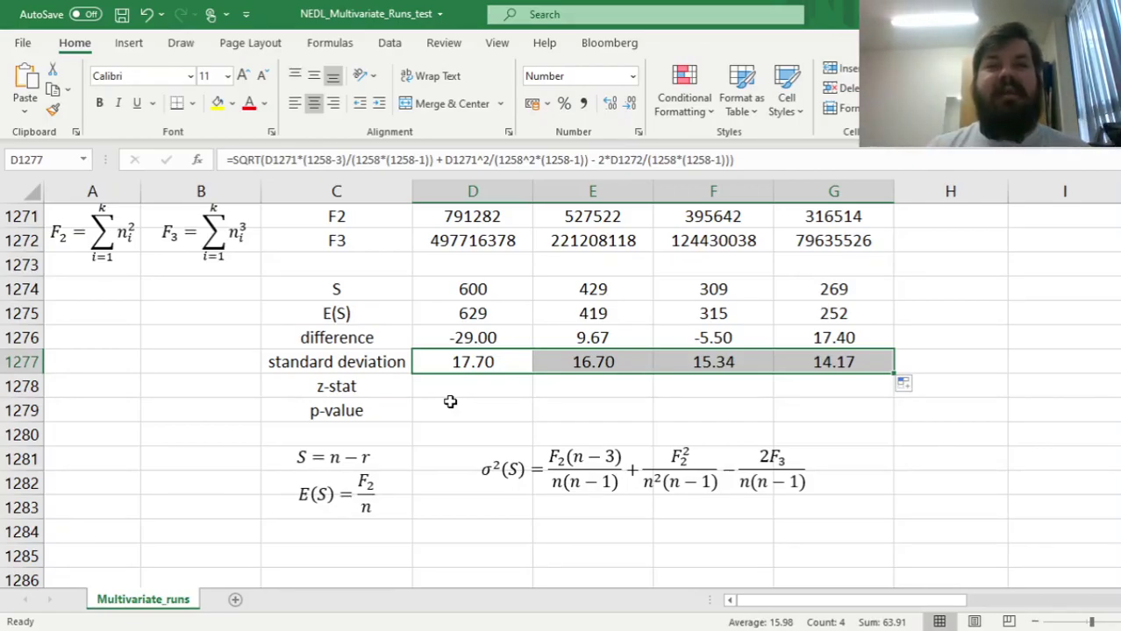
Step: Calculate the z-statistic in D1278 as difference over standard deviation, =D1276/D1277, and fill it across to G1278
left_click(502, 387)
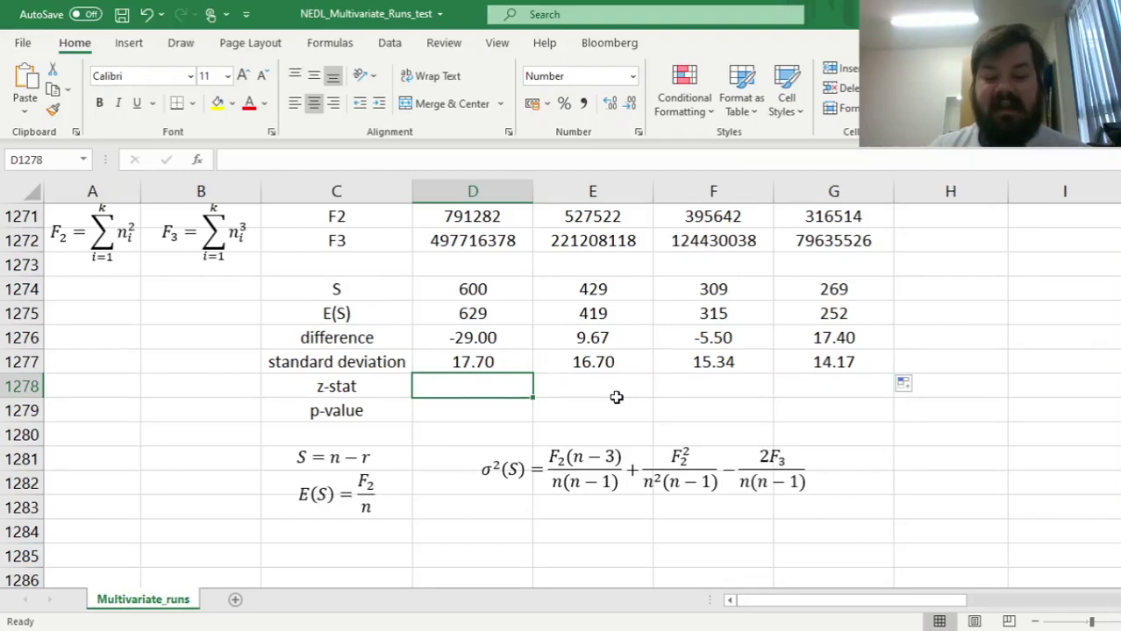
type("=")
key("Up")
key("Up")
type("/")
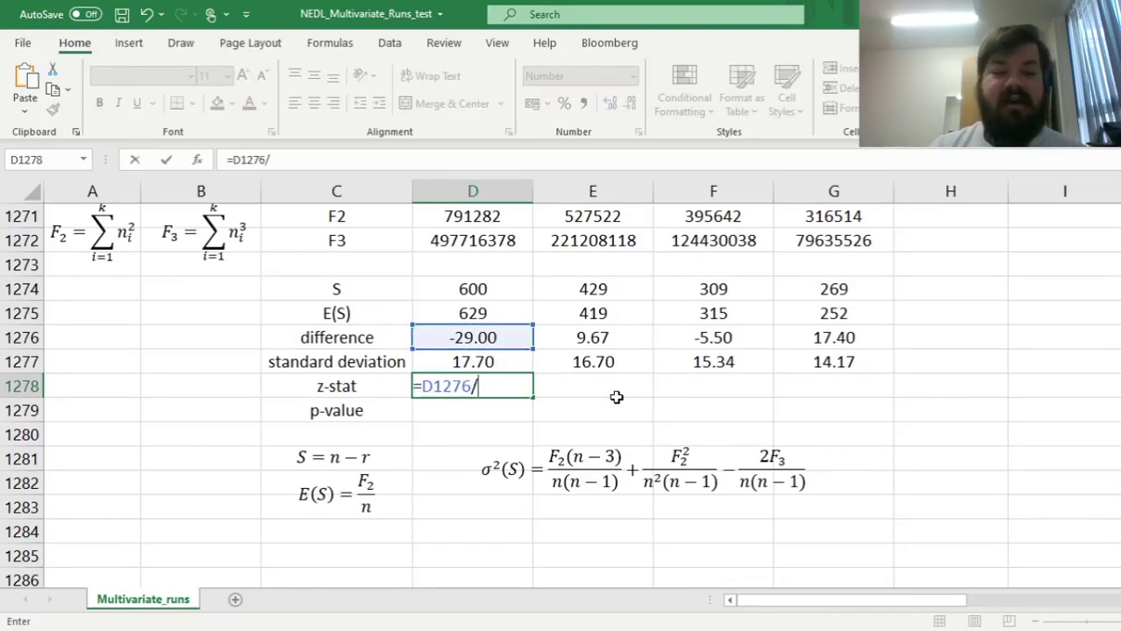
key("Up")
key("ctrl+Return")
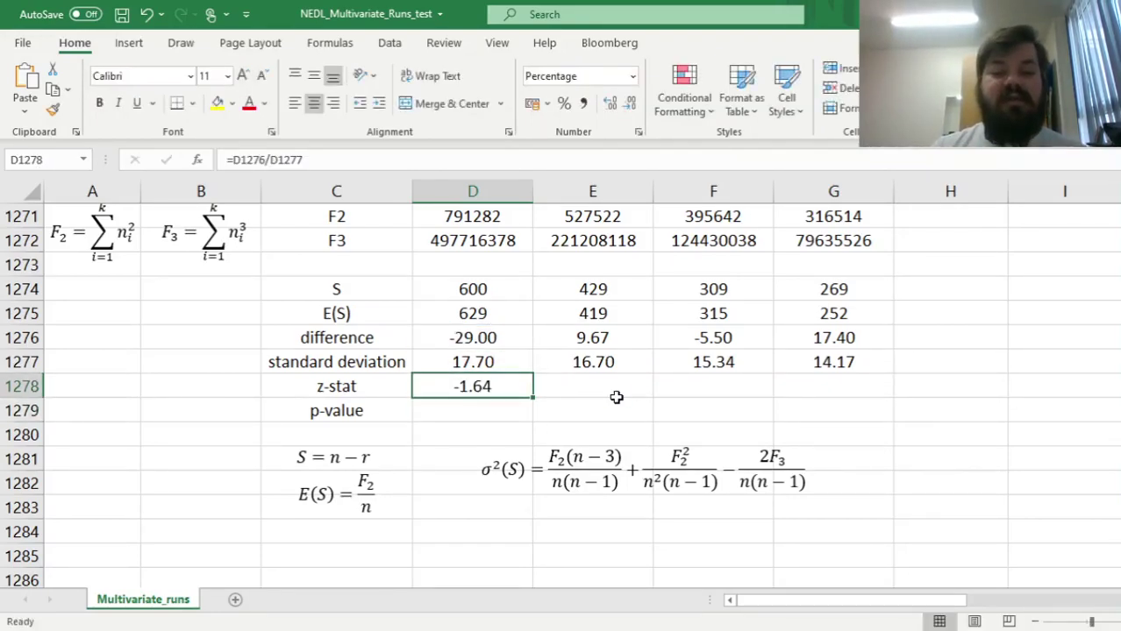
left_click_drag(532, 397, 882, 386)
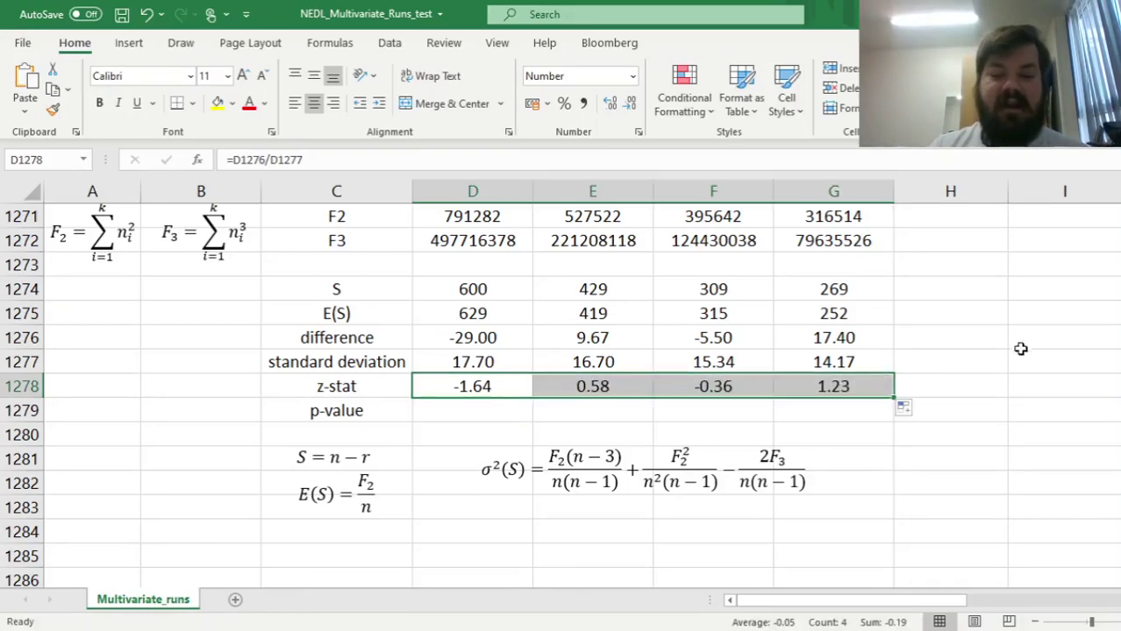
Step: Compare the z-statistics in row 1278 across the four group counts
left_click(463, 387)
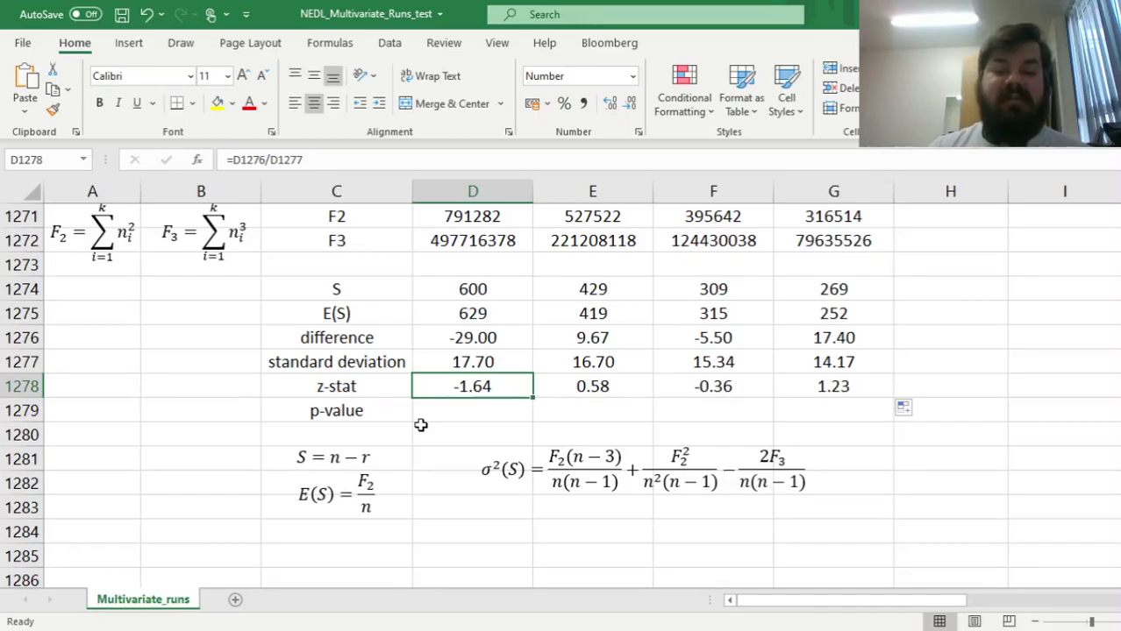
key("Right")
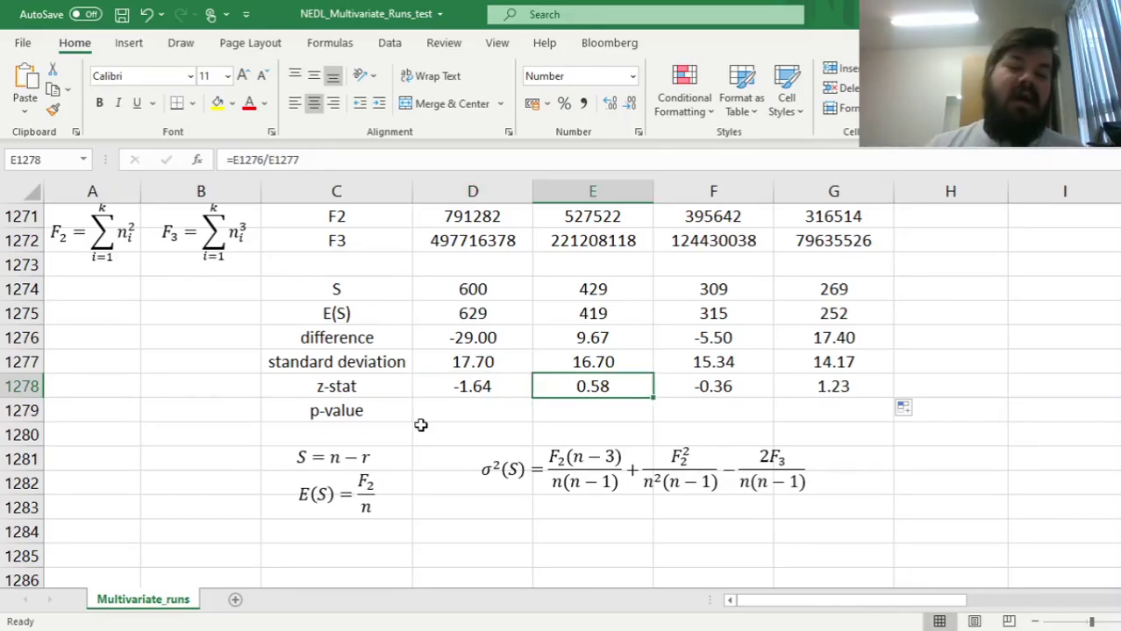
left_click(795, 390, "ctrl")
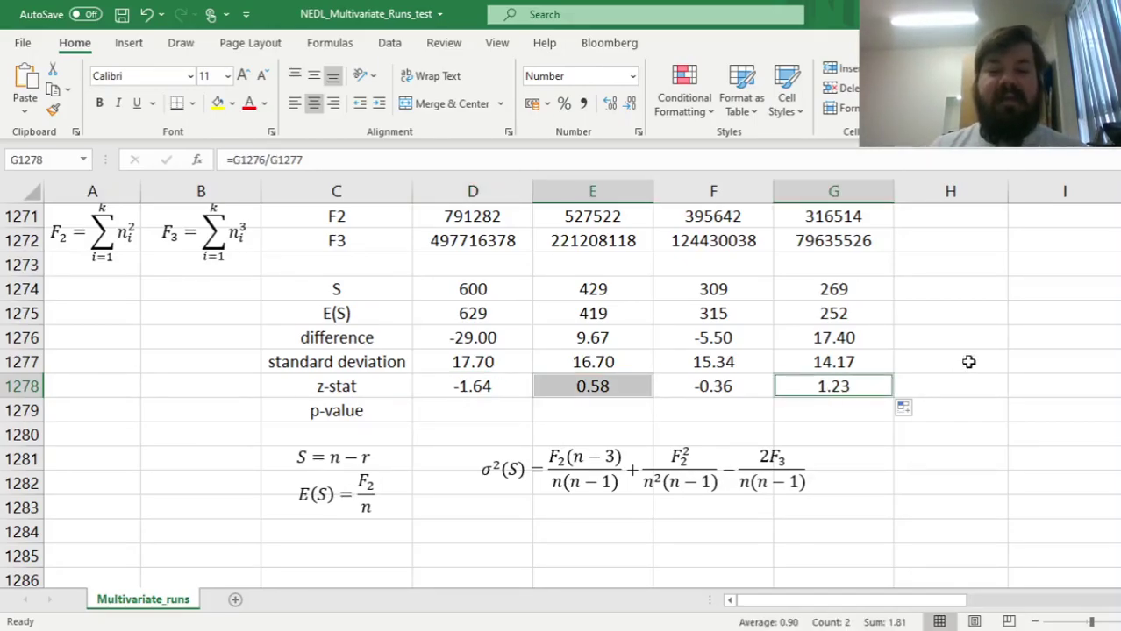
left_click(842, 384)
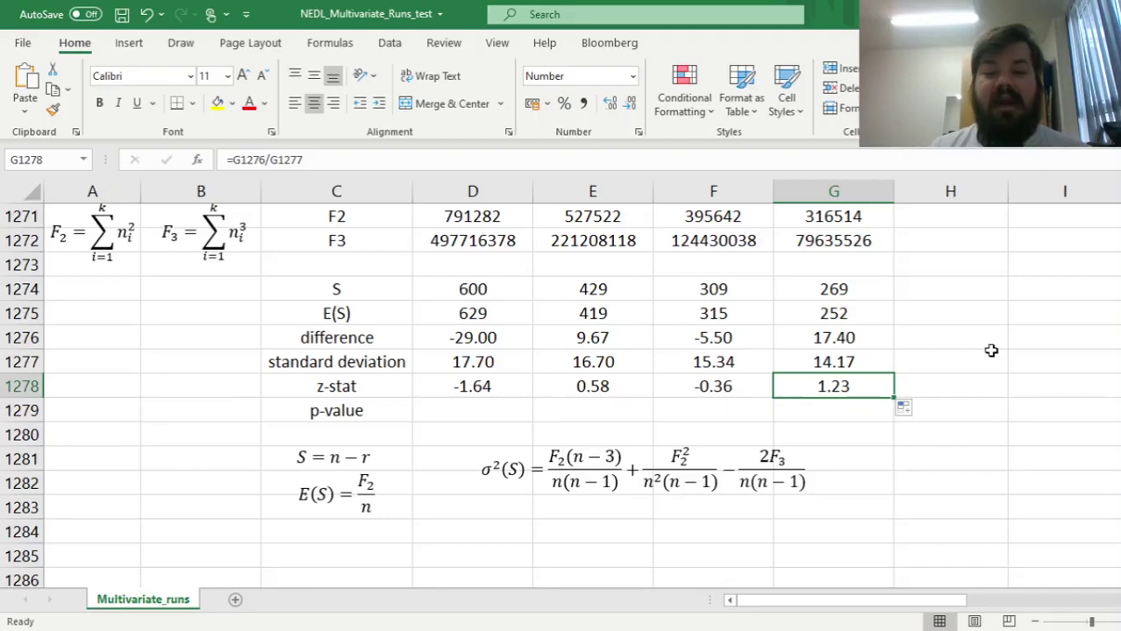
left_click(735, 382)
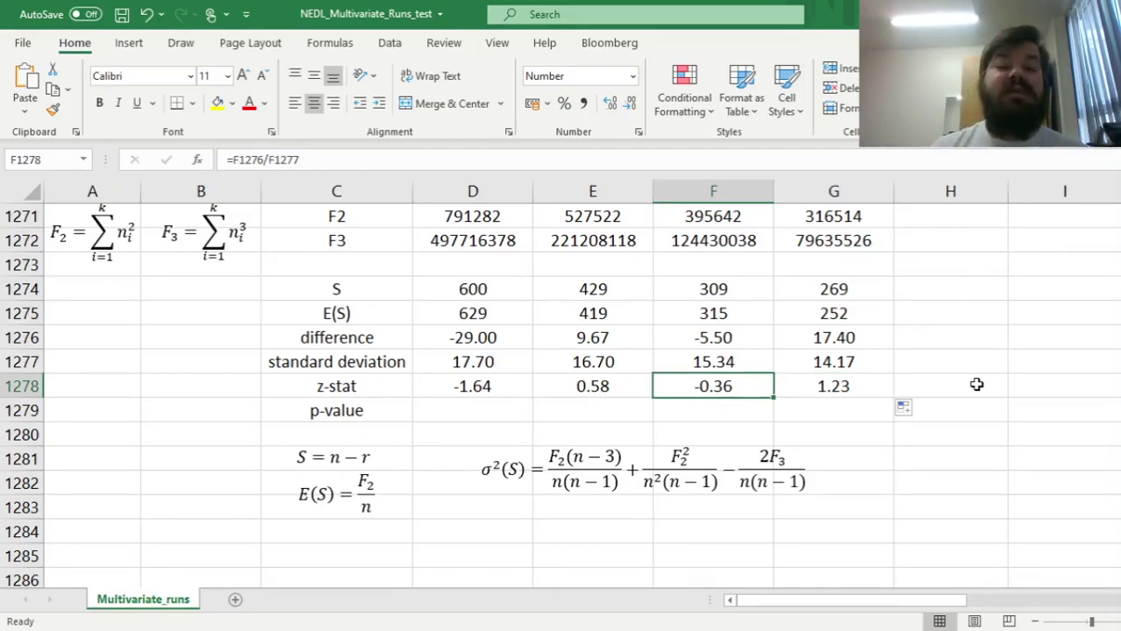
Step: Calculate the two-tailed p-value in D1279 with =2*(1 - NORM.S.DIST(ABS(D1278),1)) and fill it across to G1279
left_click(452, 412)
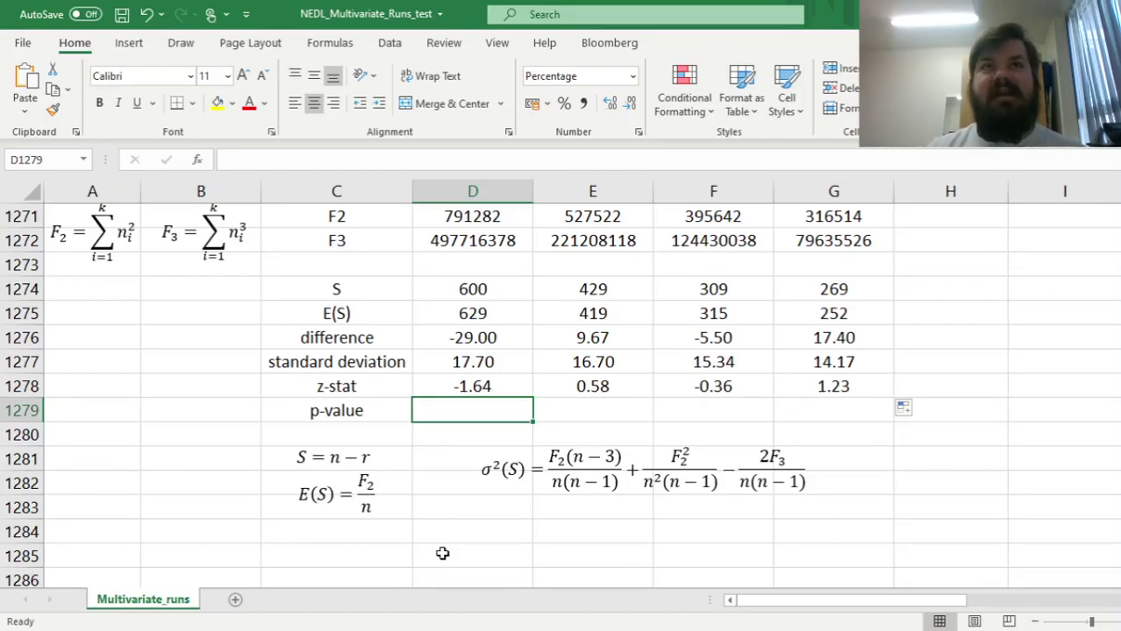
type("=")
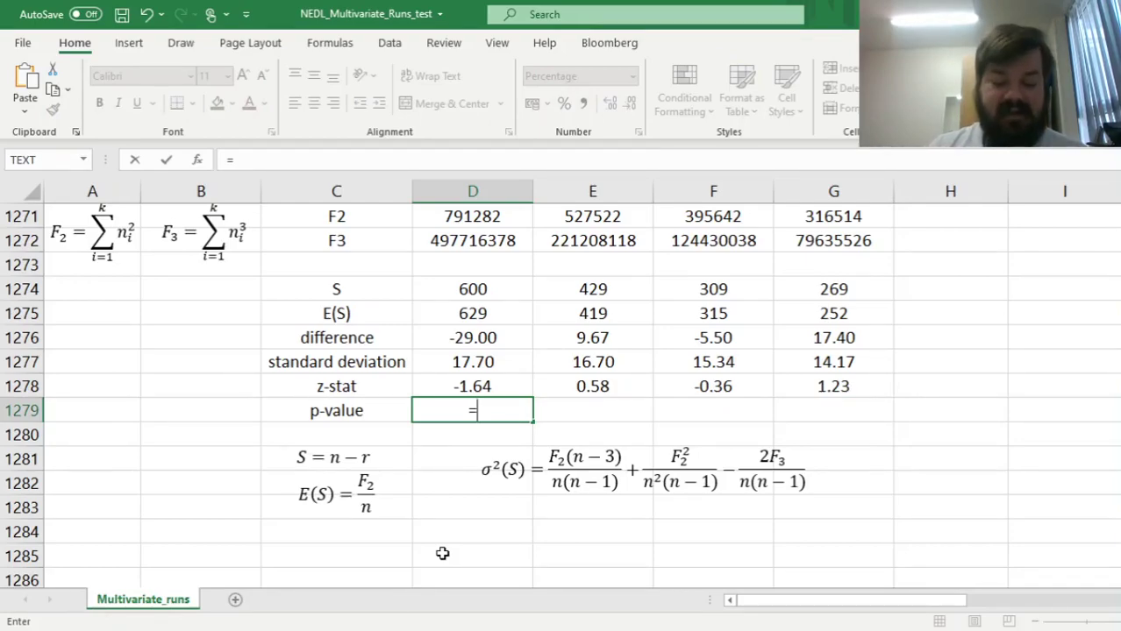
type("2*(1 - ")
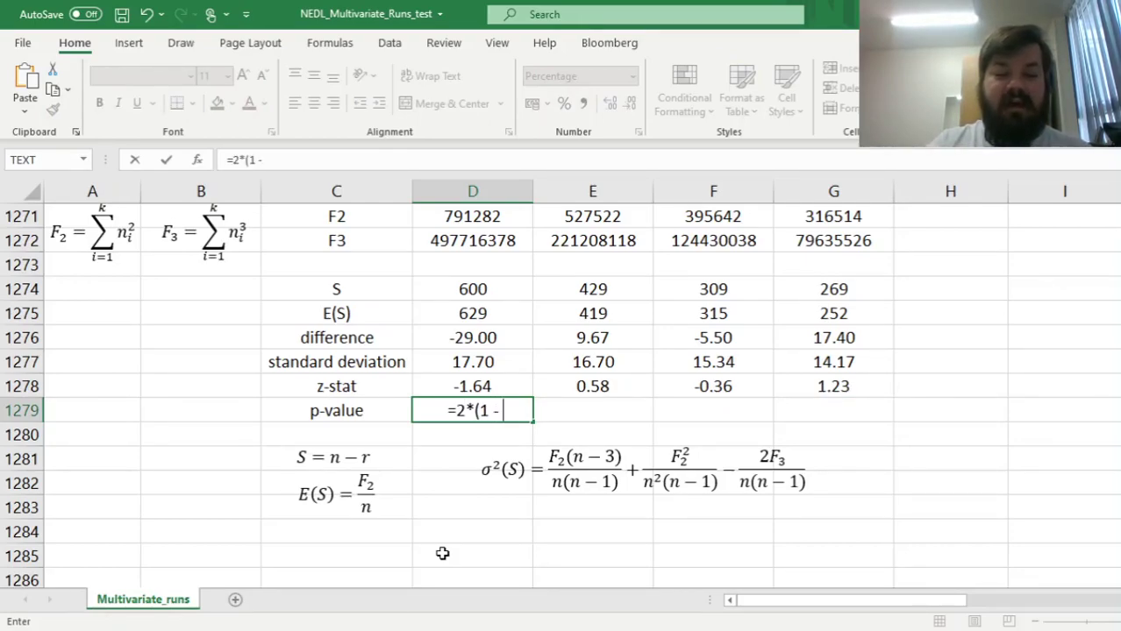
type("NORM.S.")
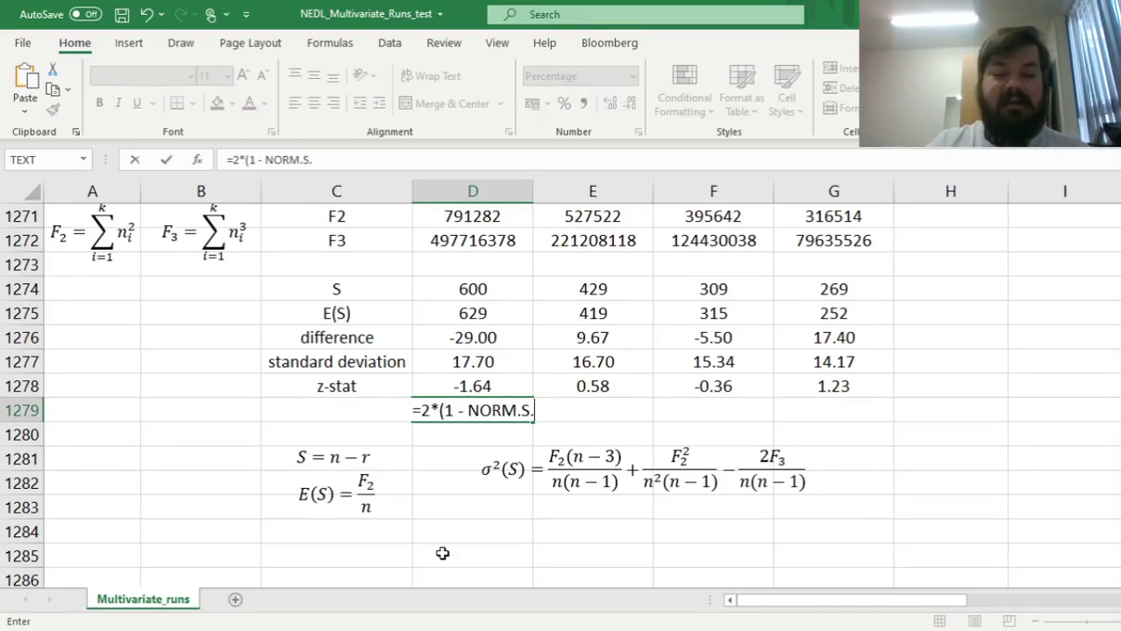
type("DIST(ABS(")
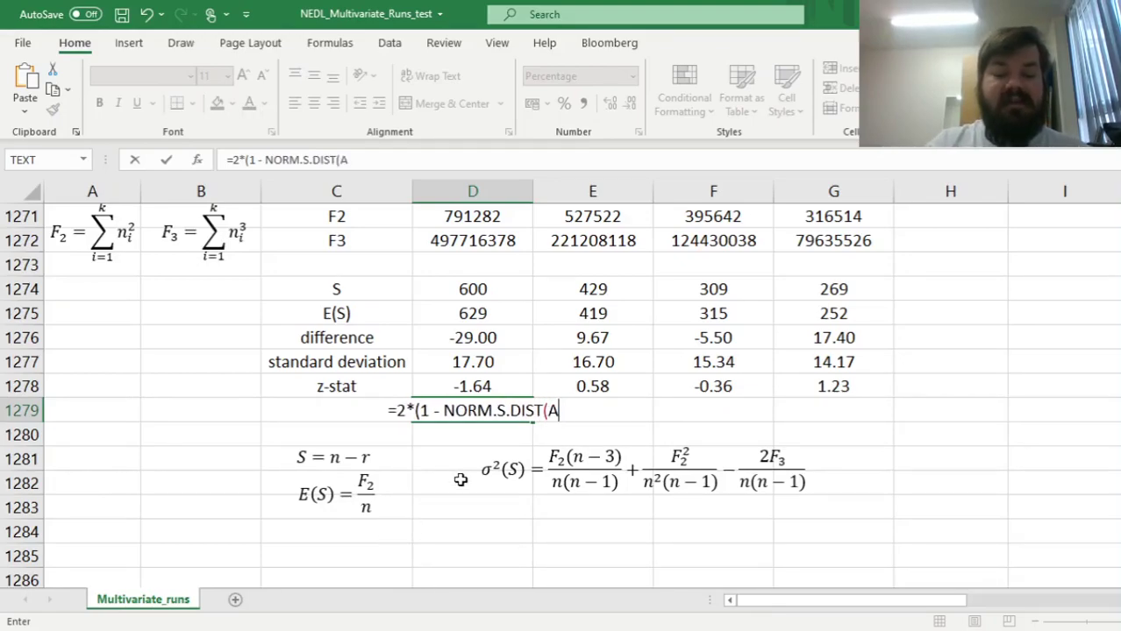
left_click(436, 385)
type("),1")
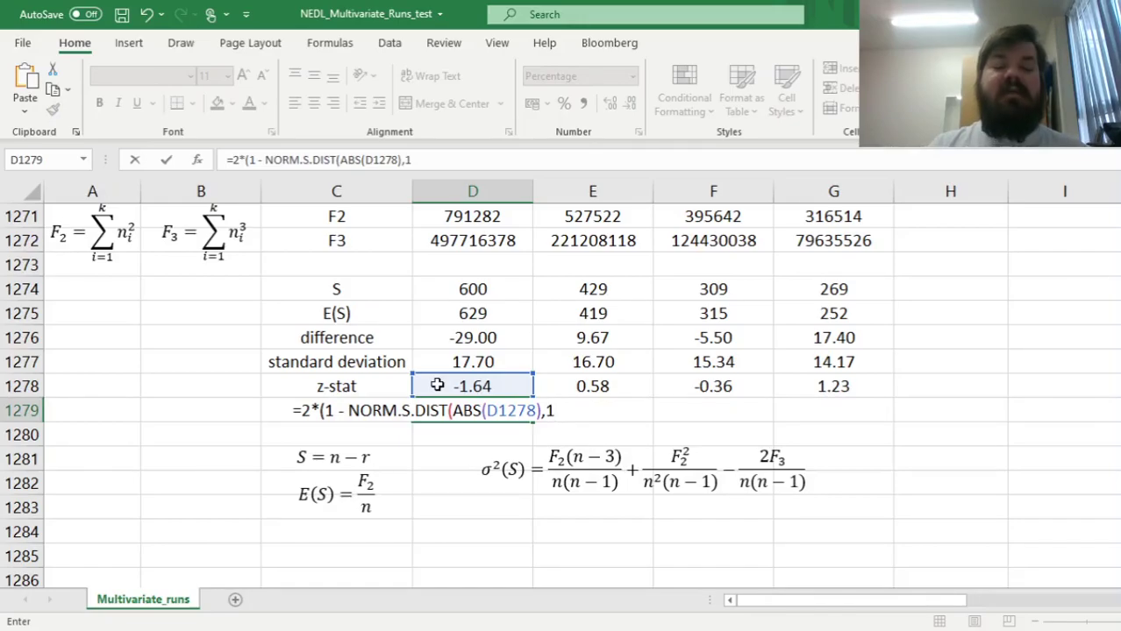
type("))")
key("Return")
key("Up")
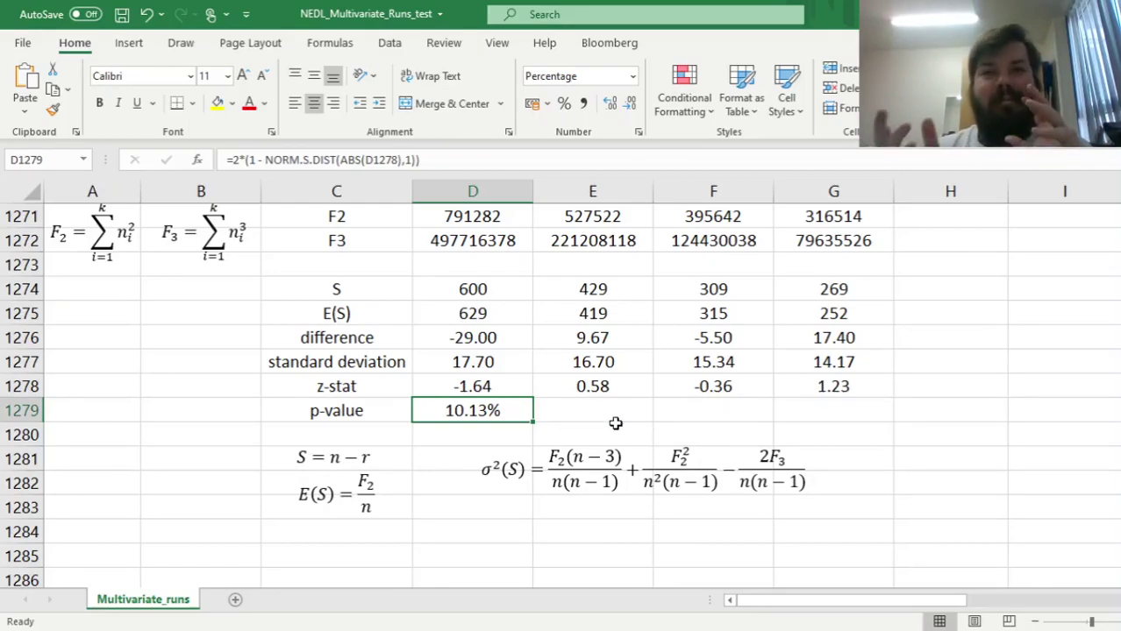
left_click_drag(533, 422, 876, 417)
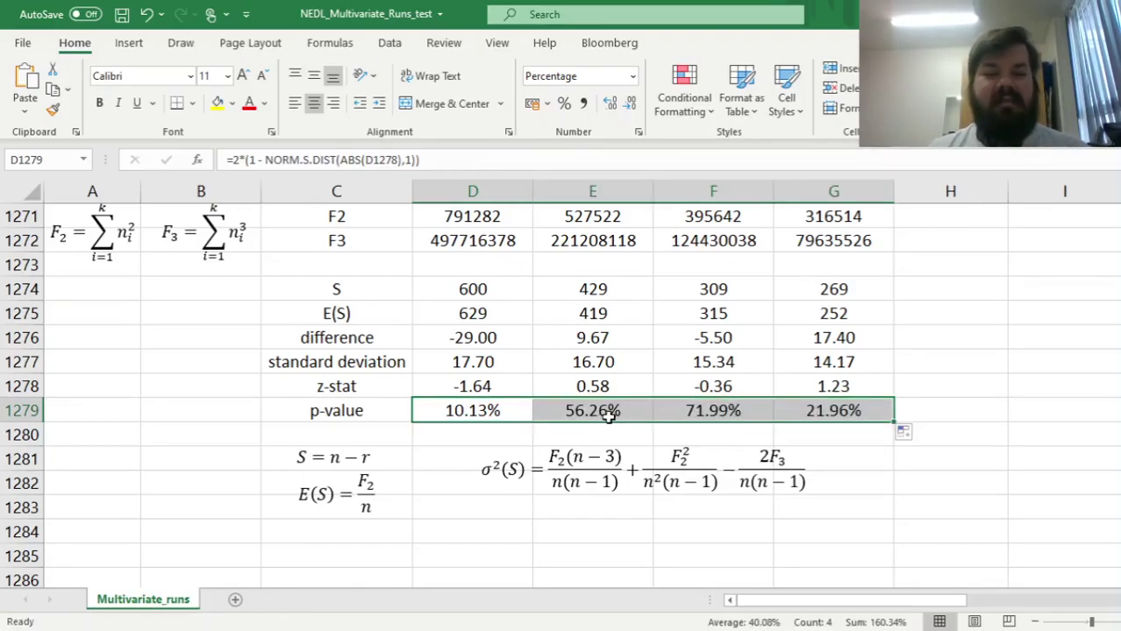
Step: Review the p-values and compare the full test results in rows 1274 to 1279 for the even and odd group counts
left_click_drag(602, 412, 864, 409)
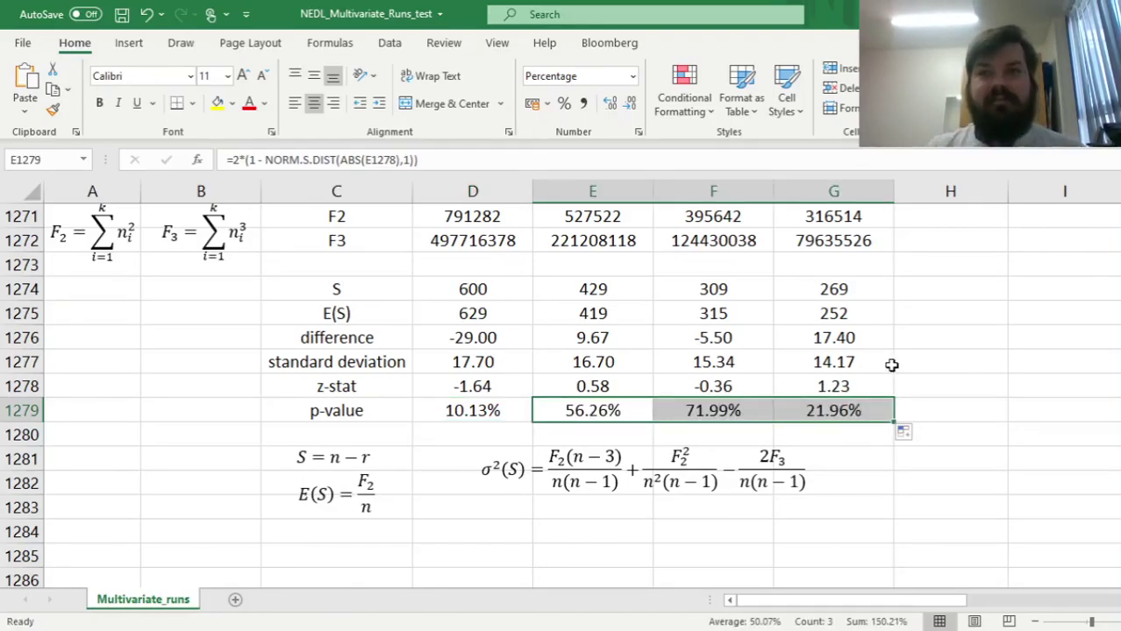
left_click(833, 411)
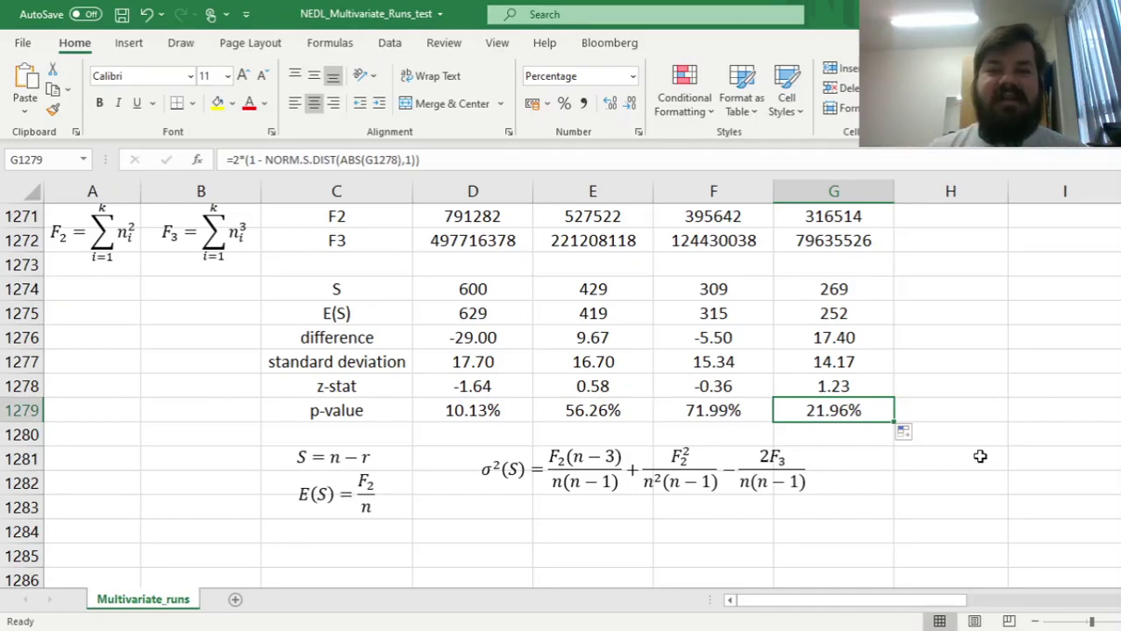
left_click_drag(496, 296, 490, 405)
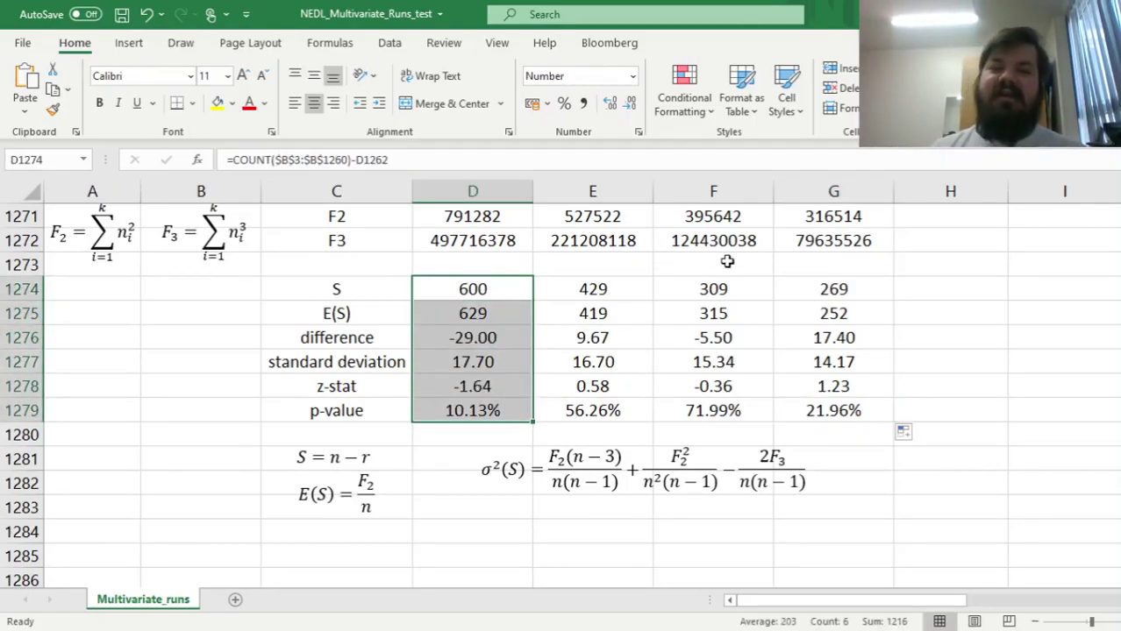
left_click_drag(728, 292, 717, 417)
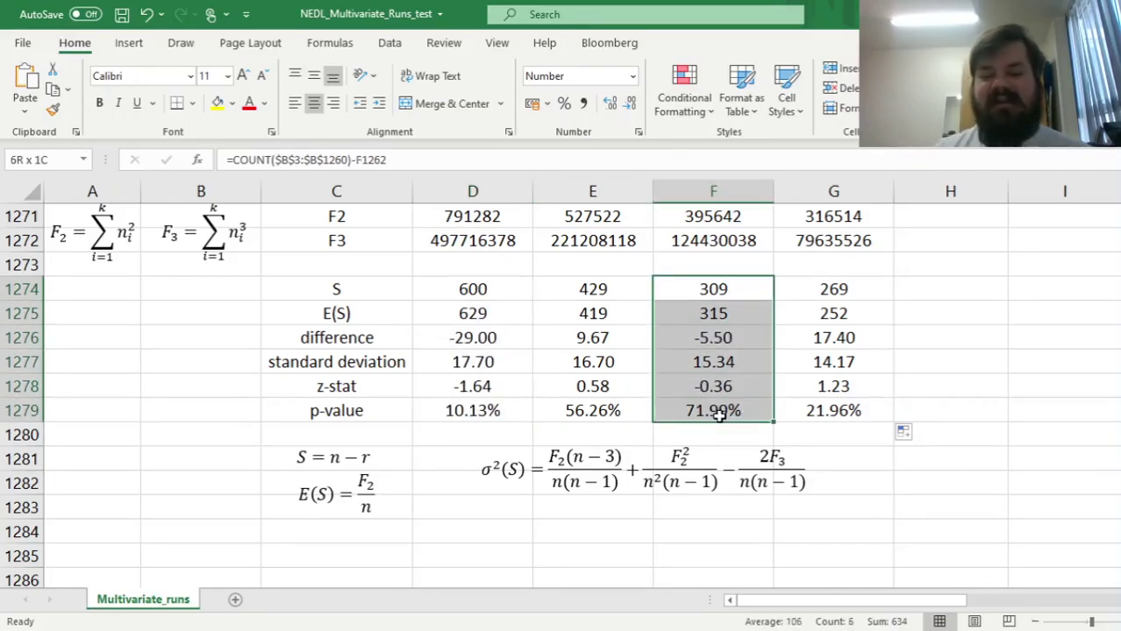
left_click_drag(596, 288, 600, 416)
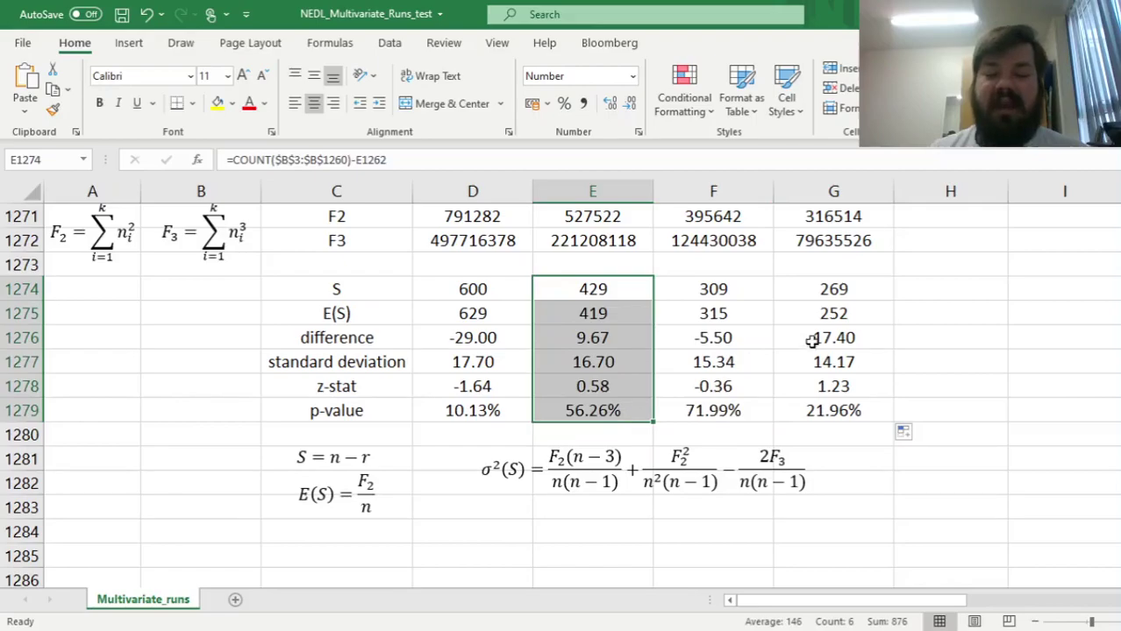
left_click_drag(855, 292, 847, 410)
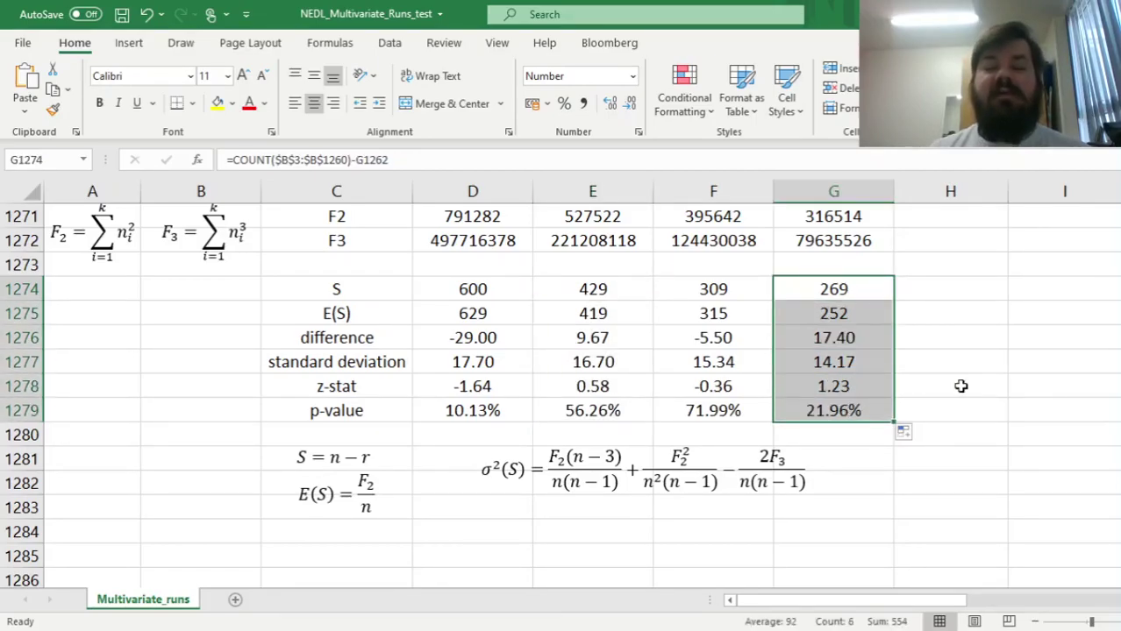
left_click(960, 386)
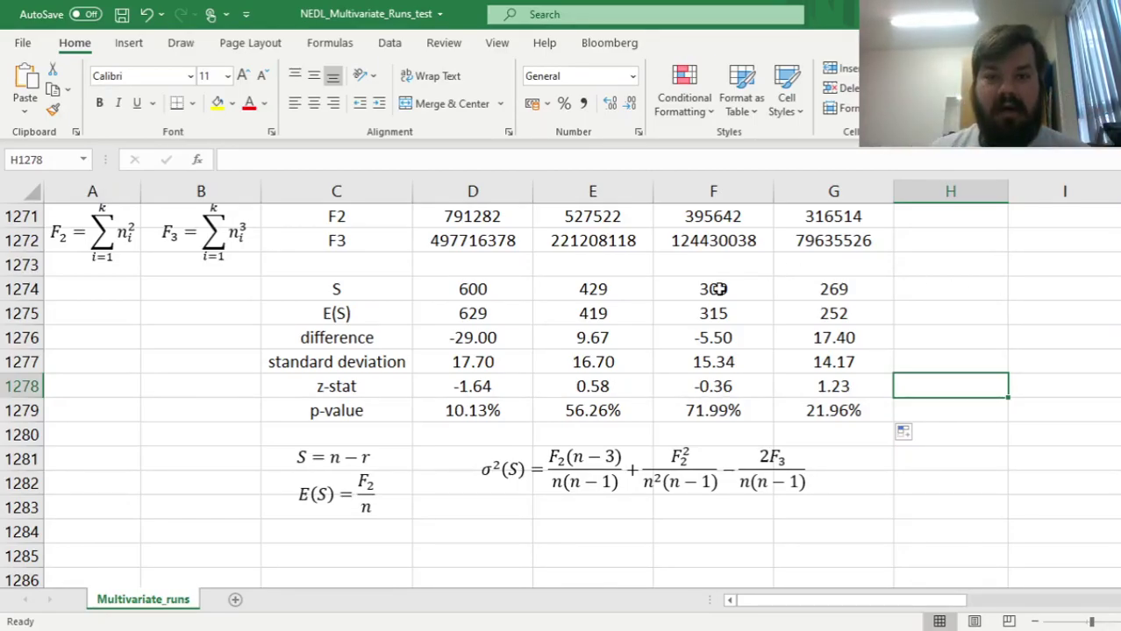
left_click_drag(605, 283, 607, 408)
left_click_drag(822, 287, 828, 400)
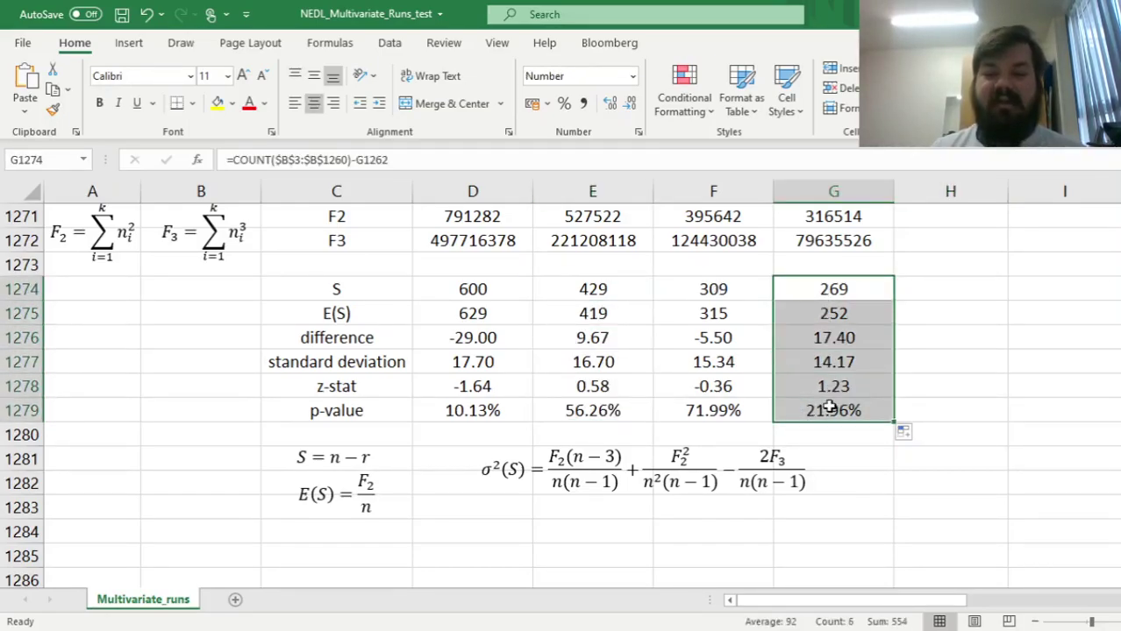
left_click(593, 295)
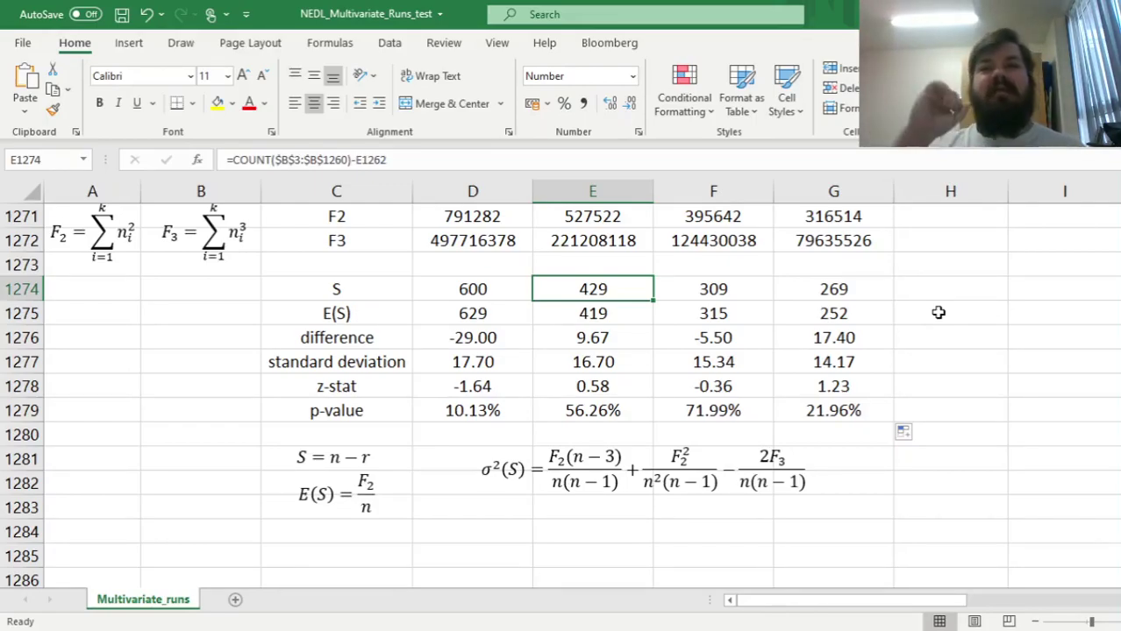
left_click(864, 281)
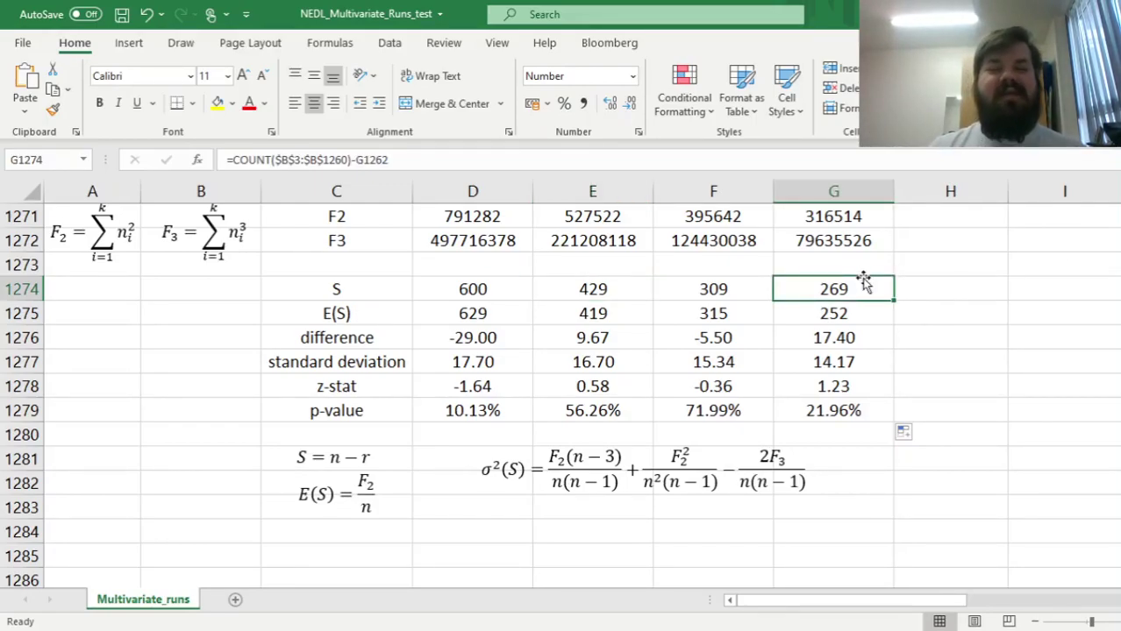